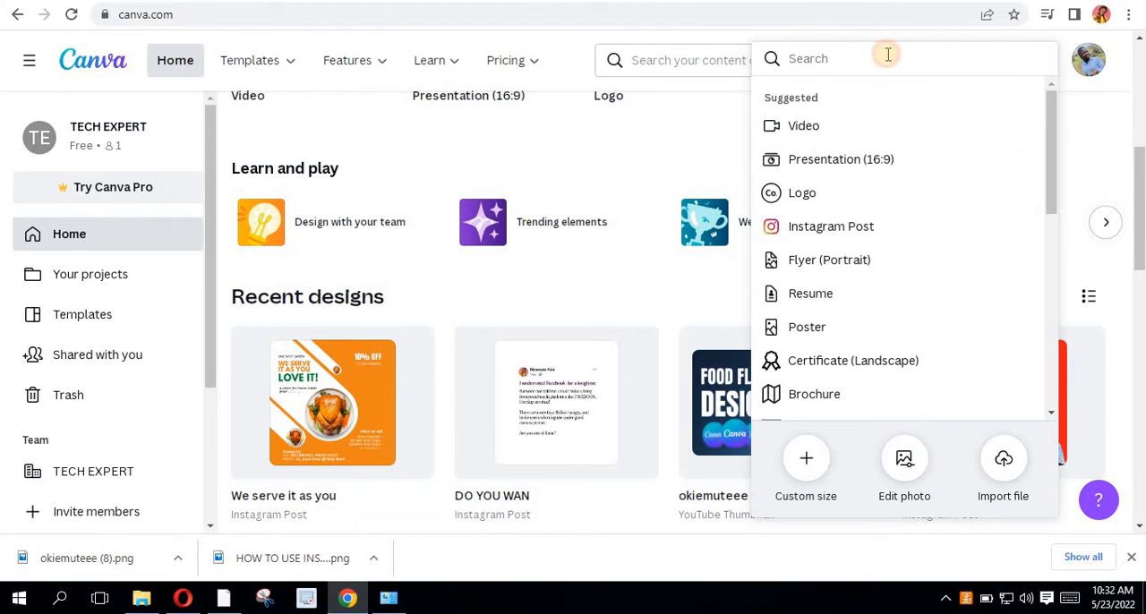
- Search the design types for "ebook" and create a blank Ebook Cover design of 512 × 800 px
{"action": "type", "text": "eb"}
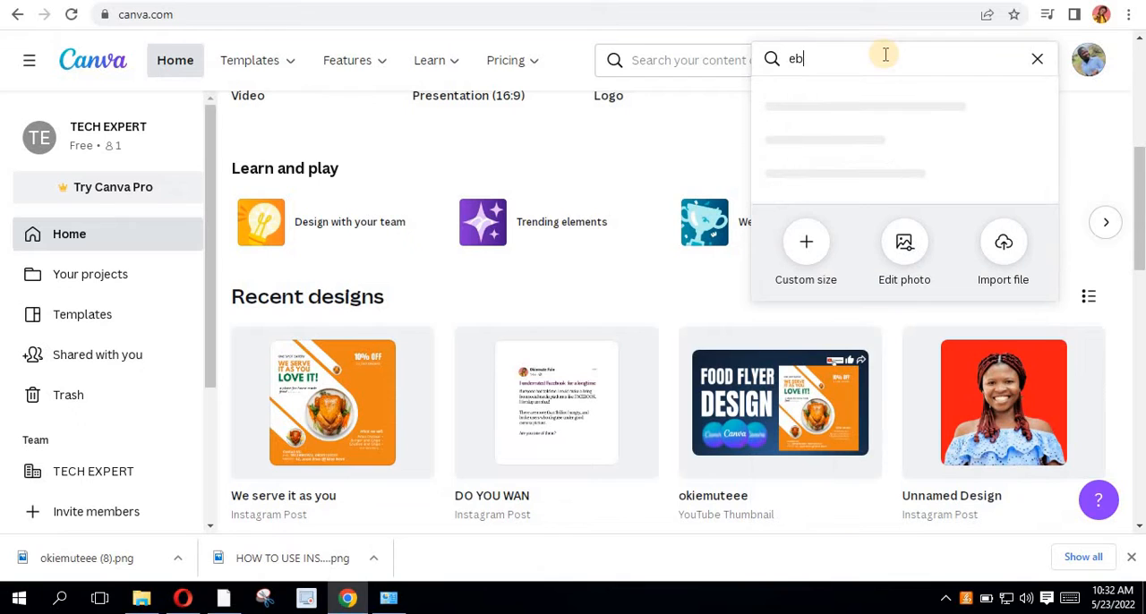
{"action": "type", "text": "ook"}
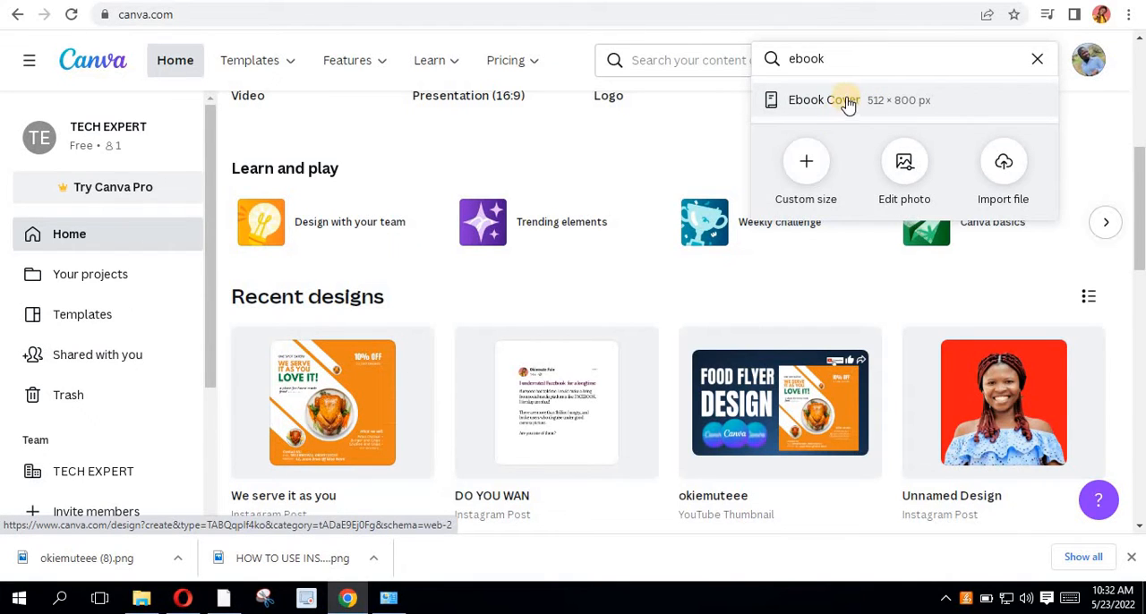
{"action": "left_click", "coordinate": [847, 104]}
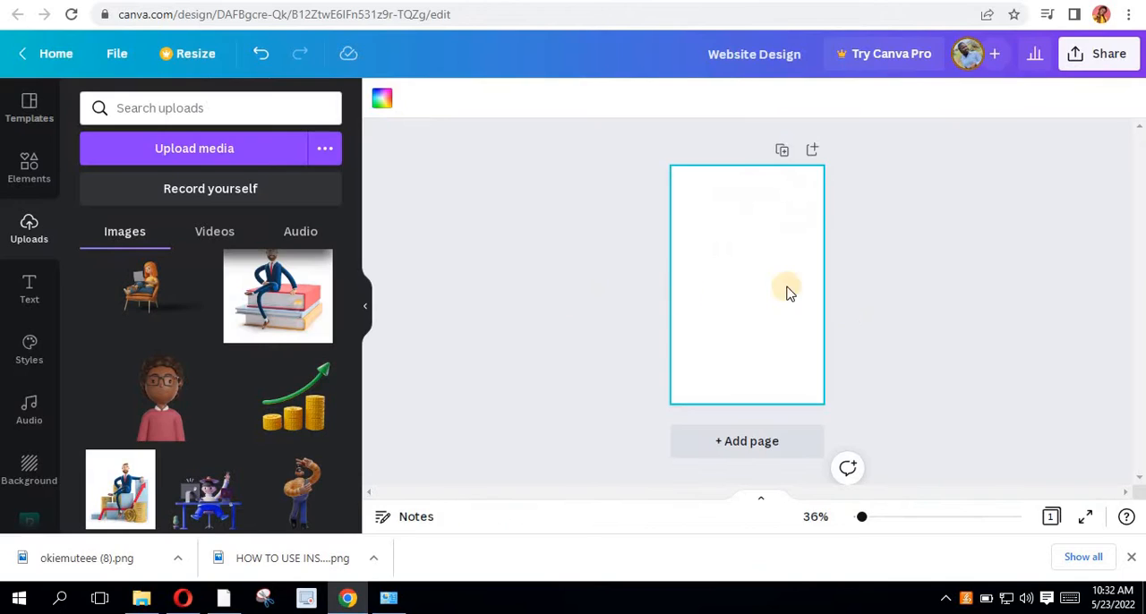
{"action": "left_click", "coordinate": [877, 319]}
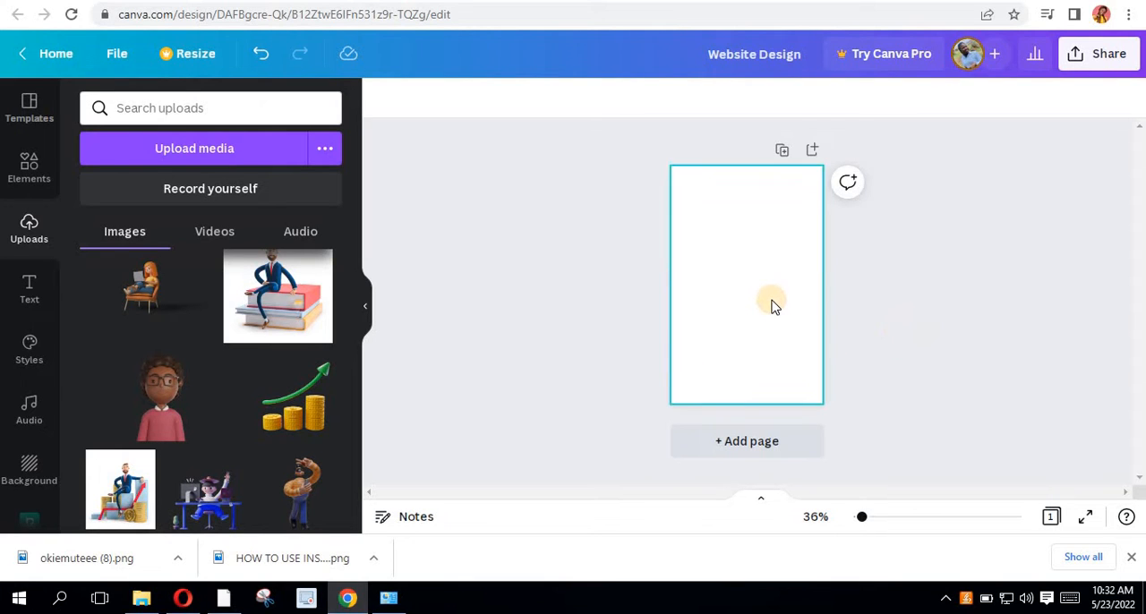
- Place the uploaded image of coin stacks with a green growth arrow on the lower middle of the blank page
{"action": "scroll", "coordinate": [774, 306], "scroll_direction": "up", "scroll_amount": 2}
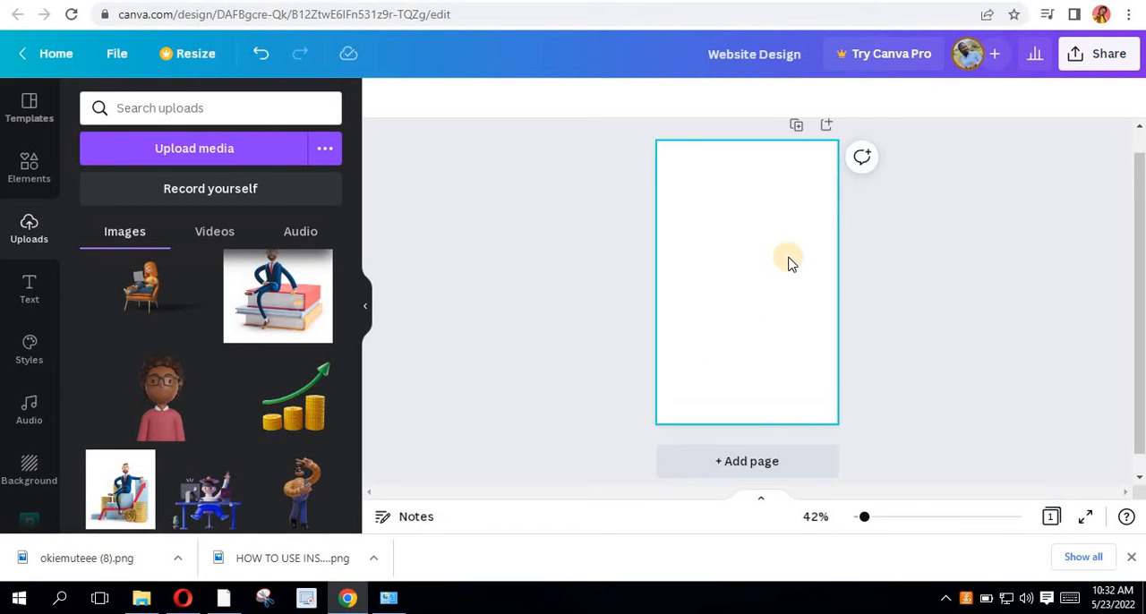
{"action": "scroll", "coordinate": [788, 262], "scroll_direction": "up", "scroll_amount": 1}
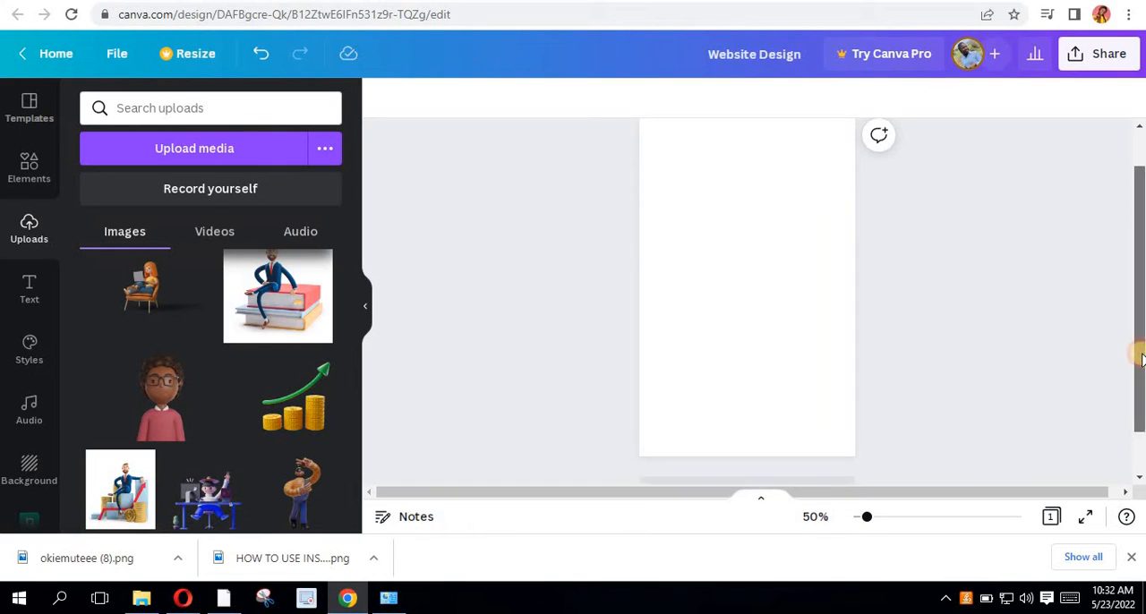
{"action": "left_click_drag", "start_coordinate": [1140, 354], "coordinate": [1138, 346]}
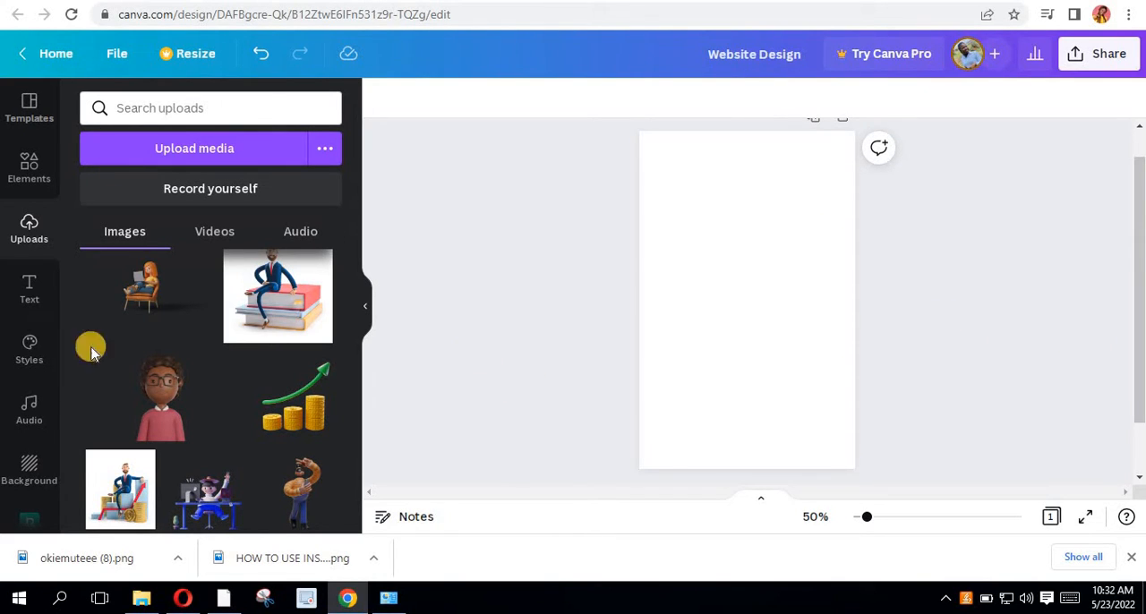
{"action": "mouse_move", "coordinate": [179, 403]}
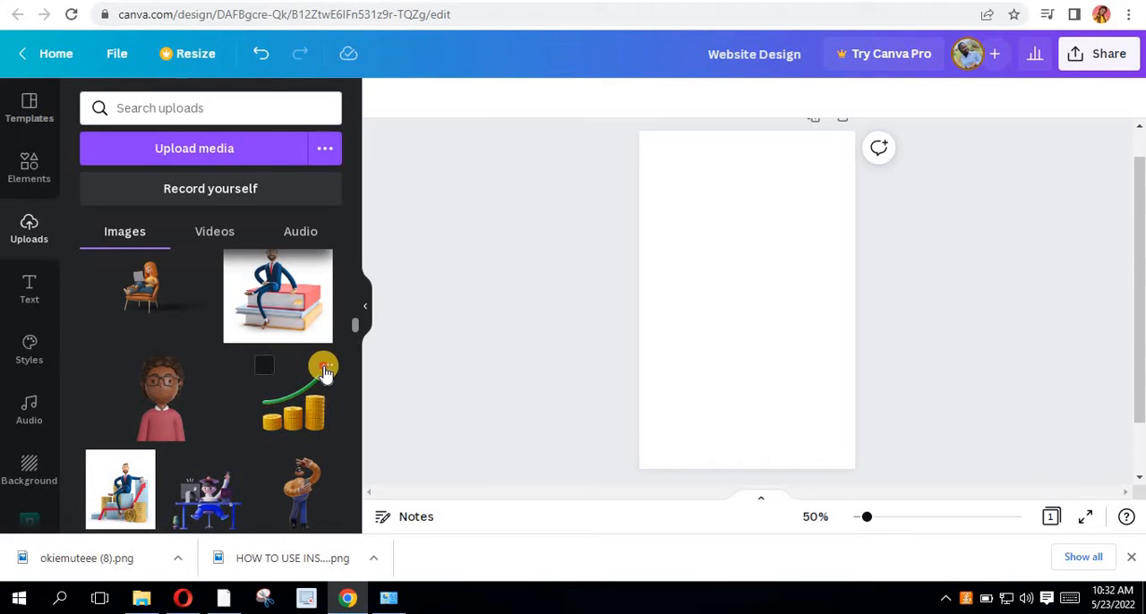
{"action": "left_click", "coordinate": [326, 367]}
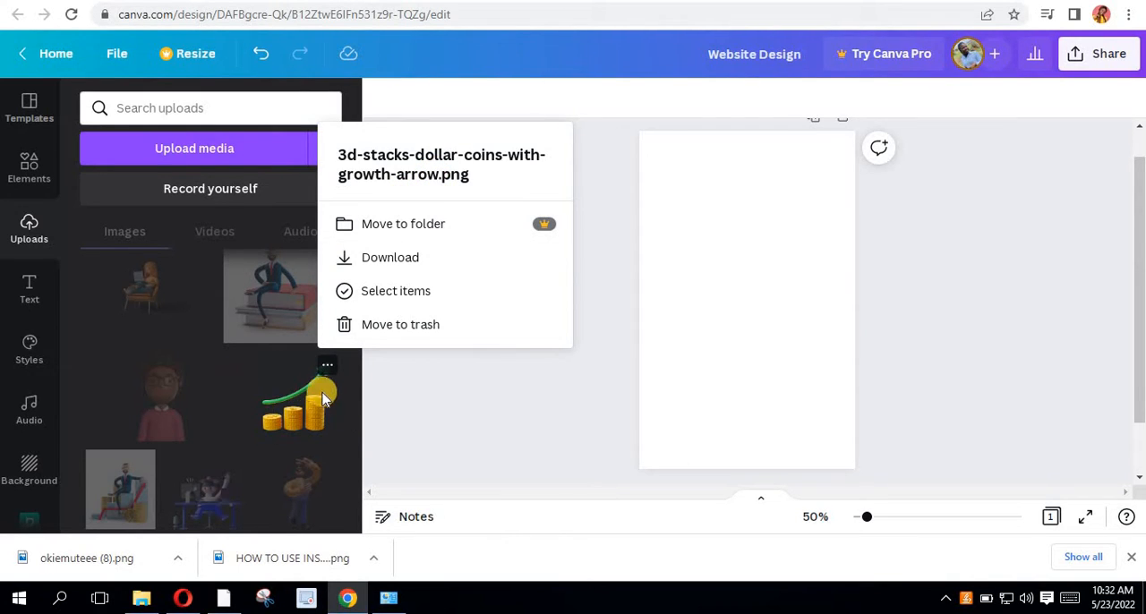
{"action": "left_click_drag", "start_coordinate": [311, 429], "coordinate": [746, 380]}
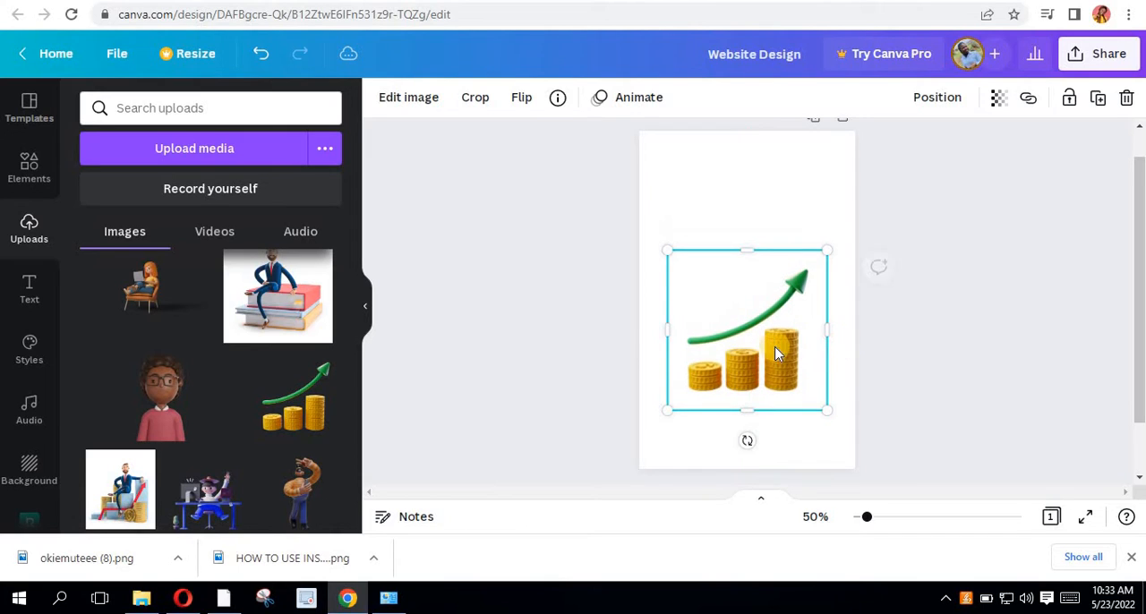
{"action": "left_click", "coordinate": [859, 358]}
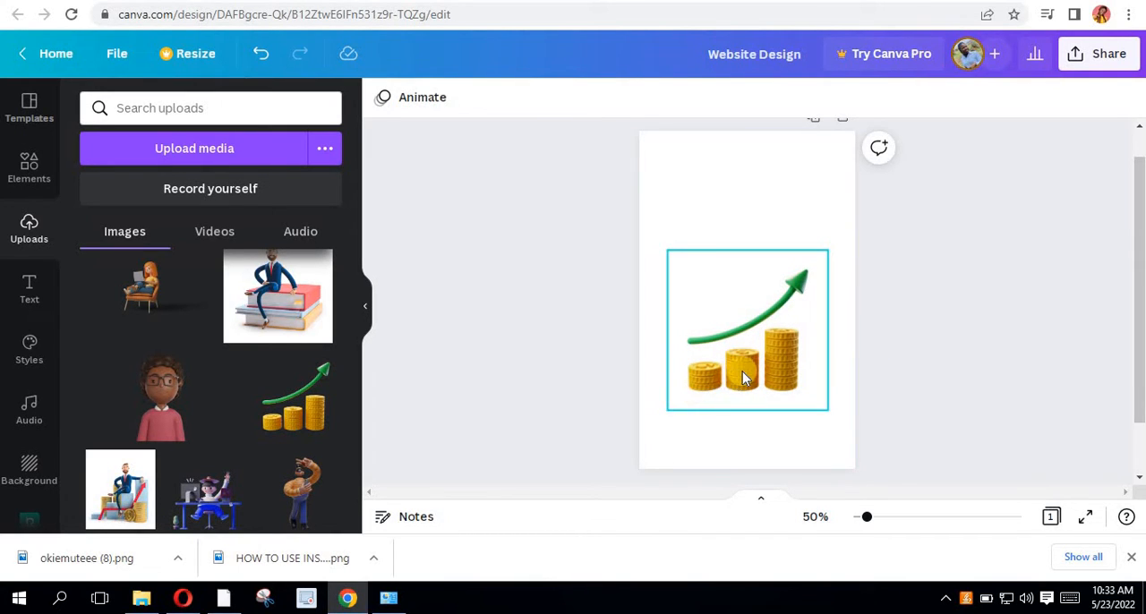
- Add a heading to the page and replace its placeholder text with "from"
{"action": "left_click", "coordinate": [32, 291]}
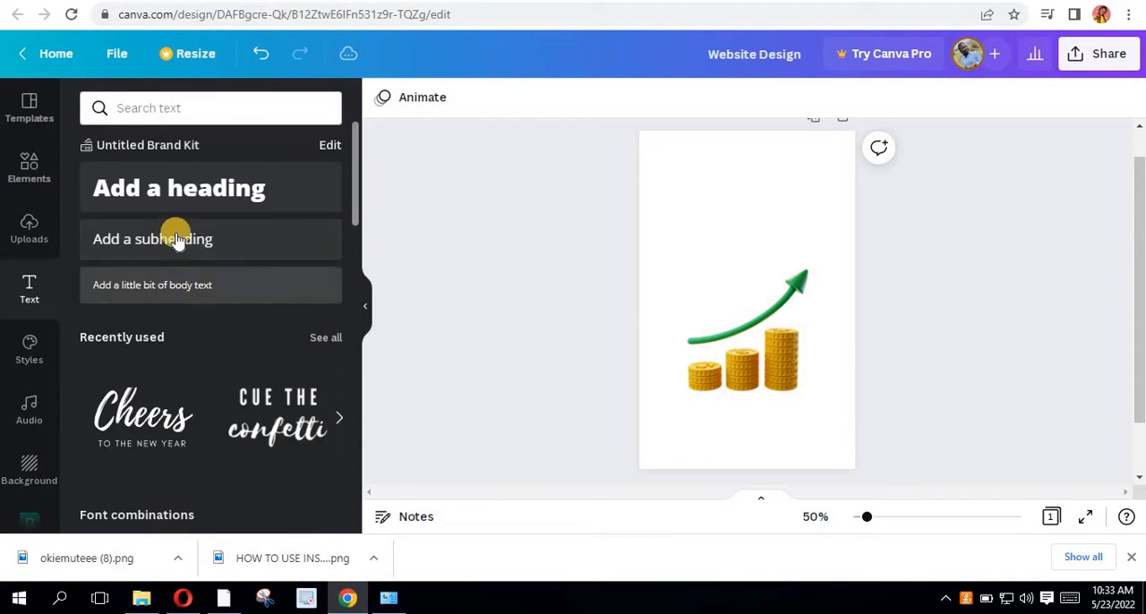
{"action": "left_click", "coordinate": [194, 185]}
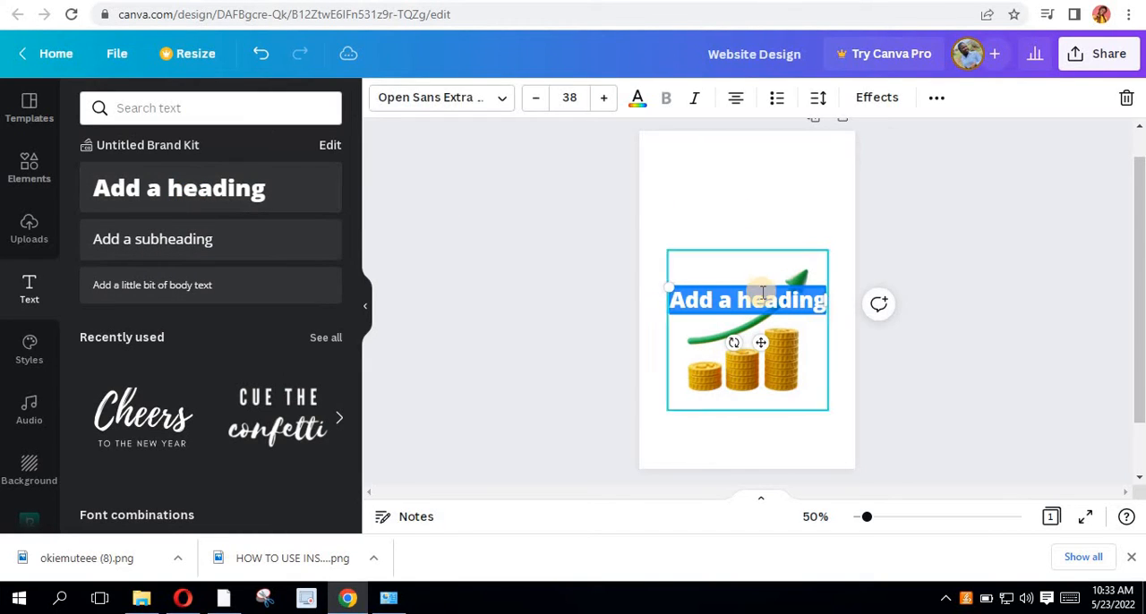
{"action": "left_click", "coordinate": [762, 296]}
{"action": "triple_click", "coordinate": [762, 298]}
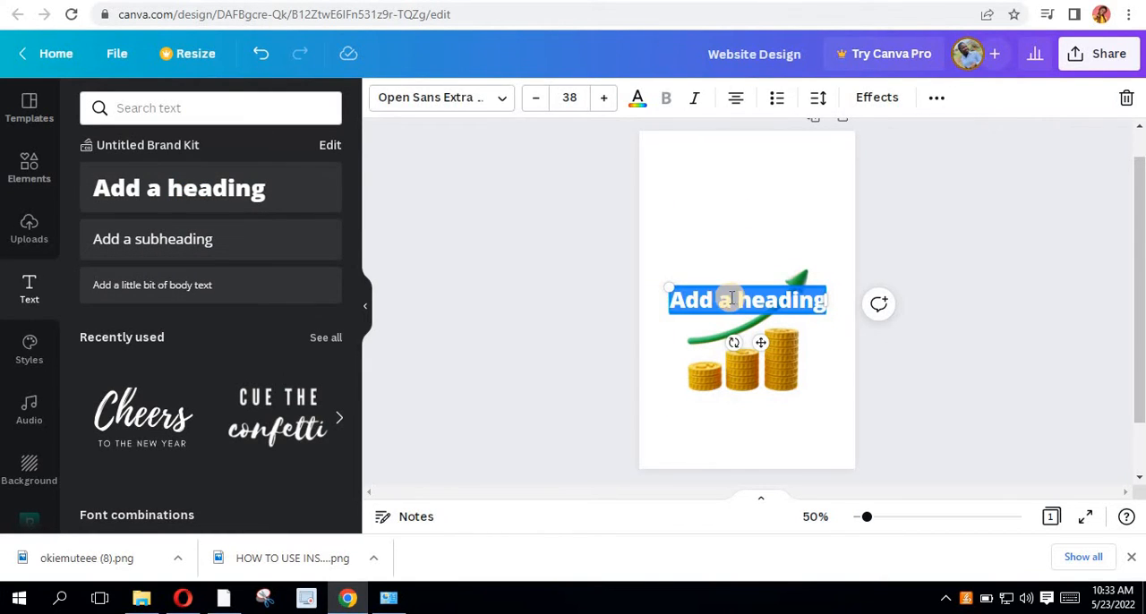
{"action": "type", "text": "from"}
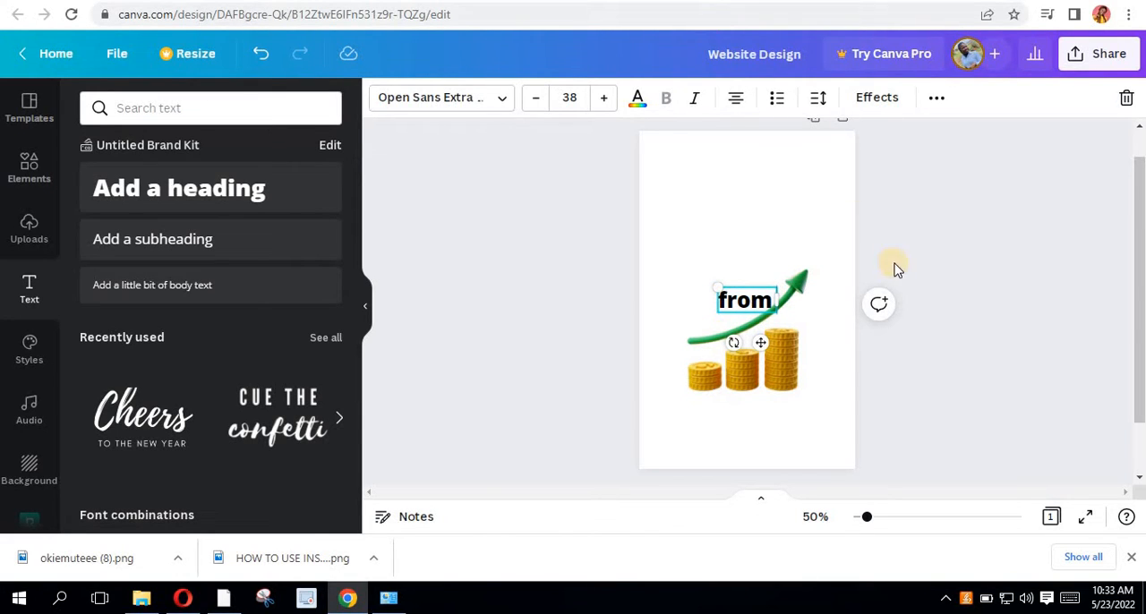
- Move the "from" heading into the empty area above the coins image, towards the page's left side
{"action": "left_click", "coordinate": [719, 326]}
{"action": "left_click", "coordinate": [741, 306]}
{"action": "left_click_drag", "start_coordinate": [765, 343], "coordinate": [716, 255]}
{"action": "scroll", "coordinate": [722, 241], "scroll_direction": "up", "scroll_amount": 3, "text": "ctrl"}
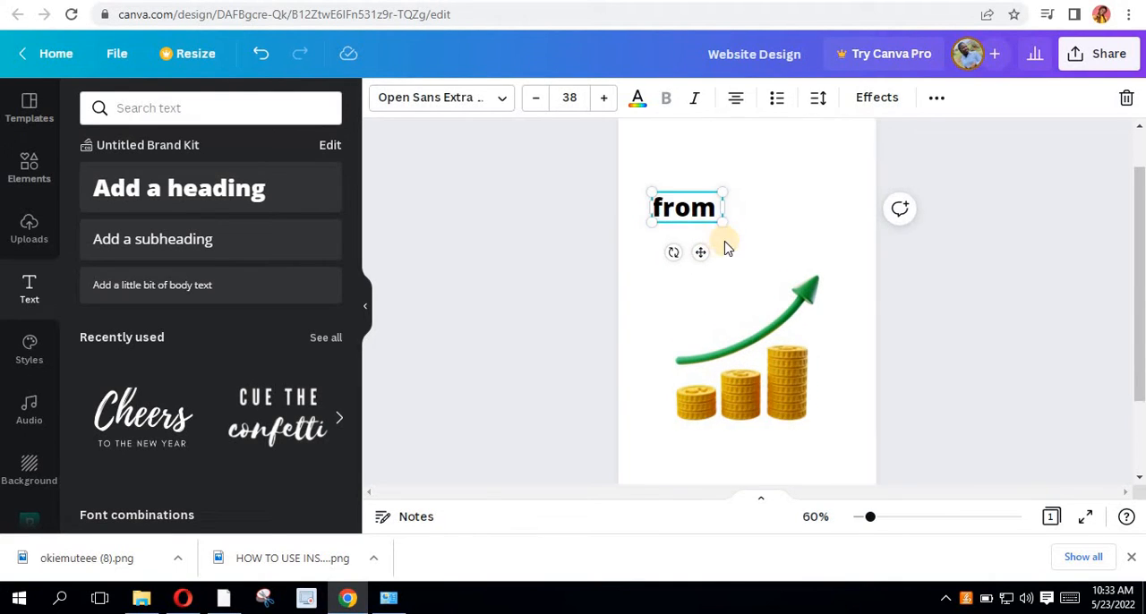
{"action": "scroll", "coordinate": [697, 311], "scroll_direction": "up", "scroll_amount": 2}
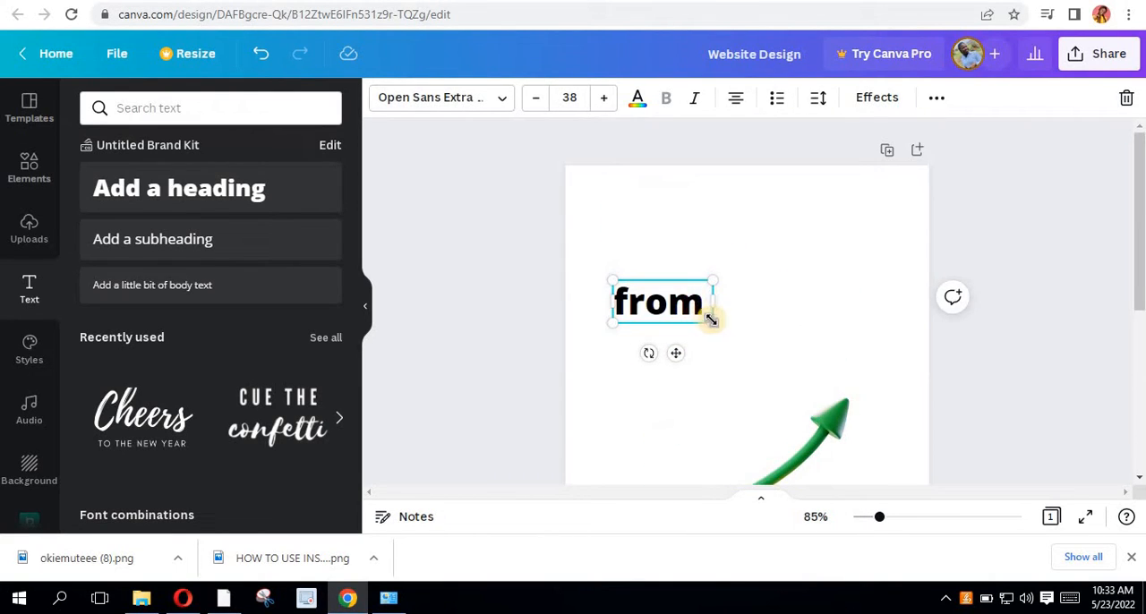
- Shrink the "from" text to about size 23.5 and set its font to Agrandir Grand Medium
{"action": "left_click_drag", "start_coordinate": [711, 319], "coordinate": [677, 304]}
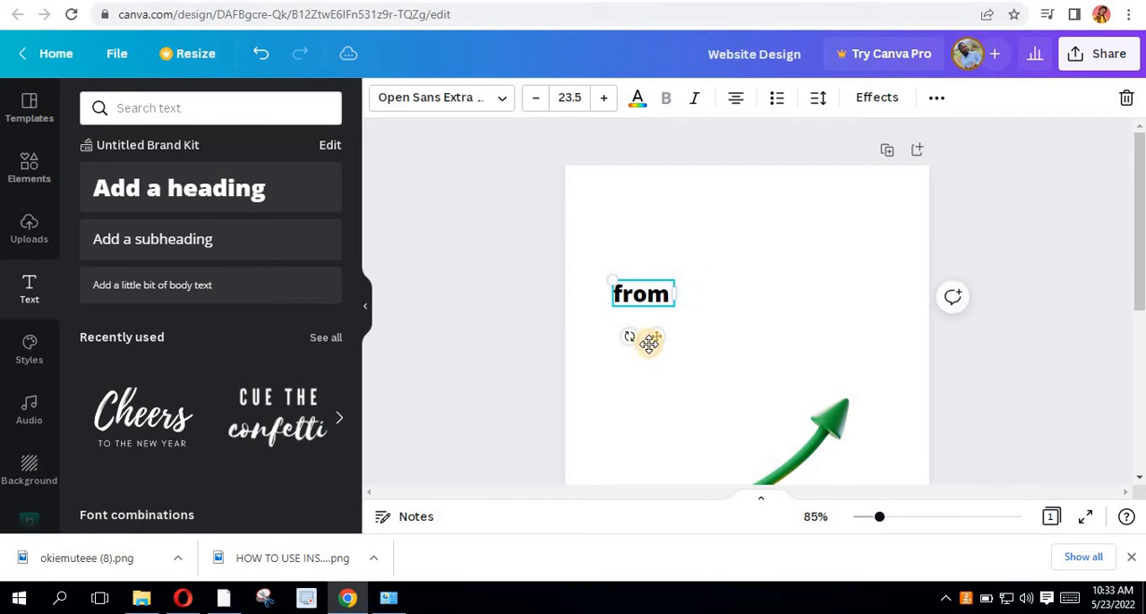
{"action": "left_click_drag", "start_coordinate": [647, 340], "coordinate": [682, 336]}
{"action": "left_click", "coordinate": [501, 100]}
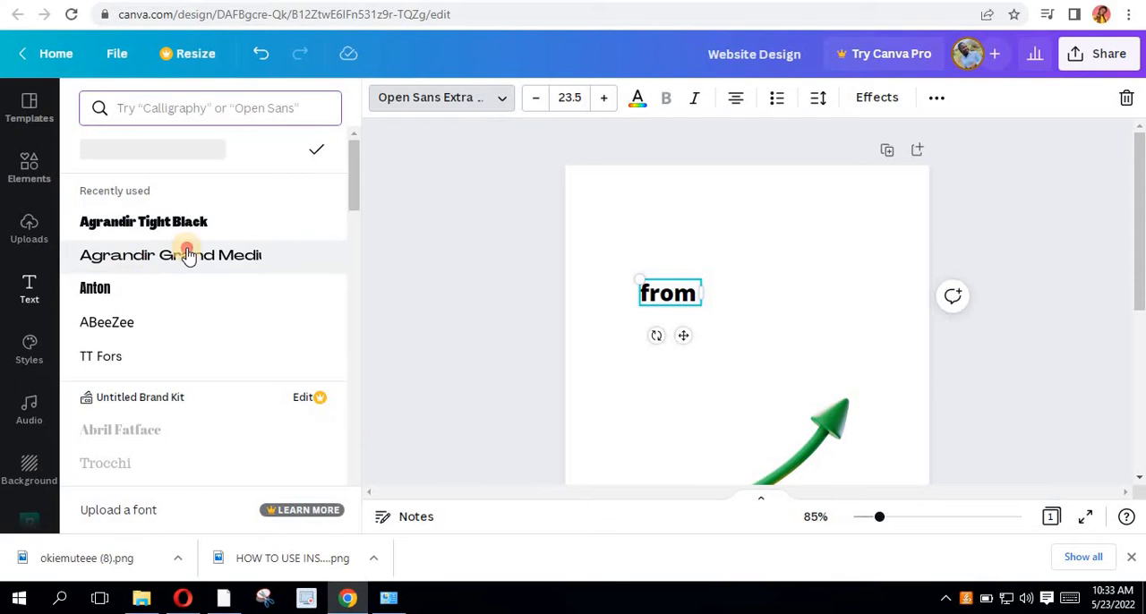
{"action": "left_click", "coordinate": [191, 265]}
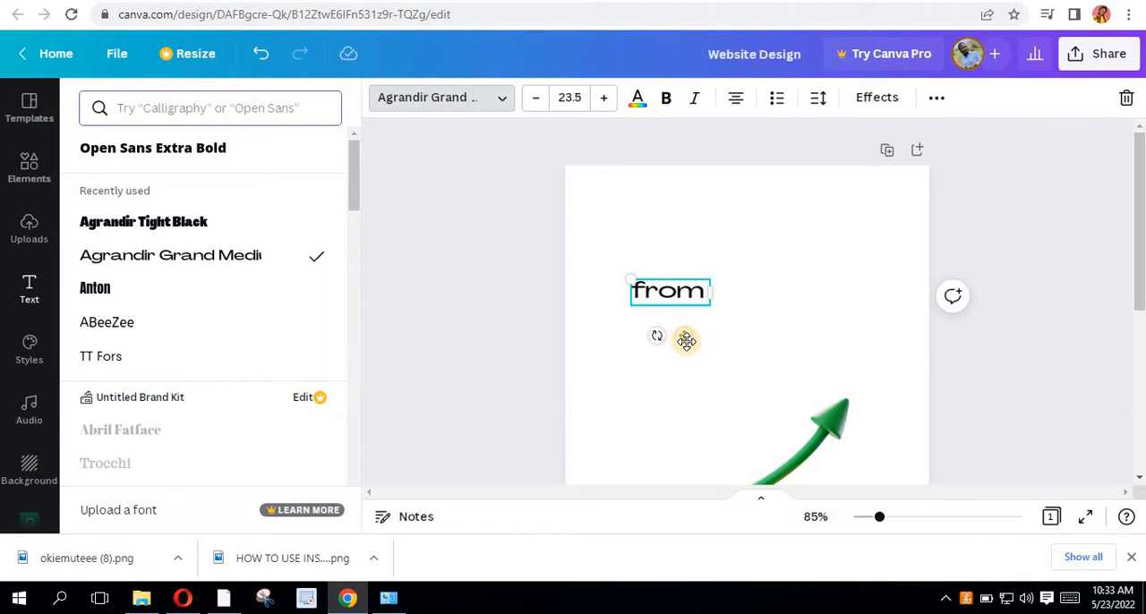
- Duplicate the "from" text directly to its right and change the copy's wording to "ZERO"
{"action": "key", "text": "ctrl+d"}
{"action": "left_click", "coordinate": [805, 396]}
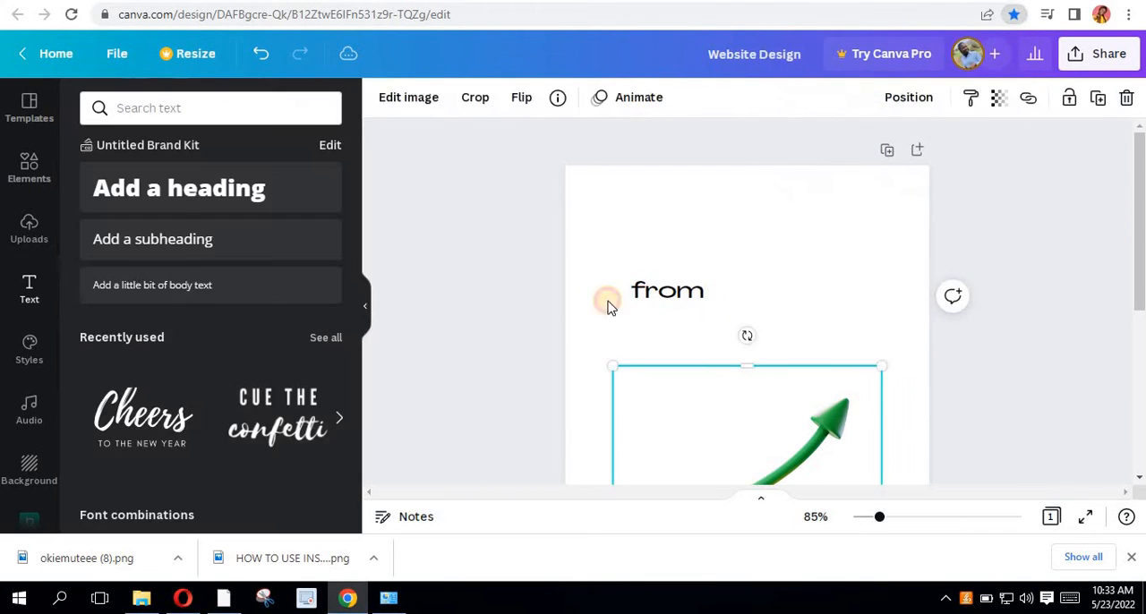
{"action": "left_click", "coordinate": [671, 297]}
{"action": "left_click_drag", "start_coordinate": [683, 335], "coordinate": [756, 339]}
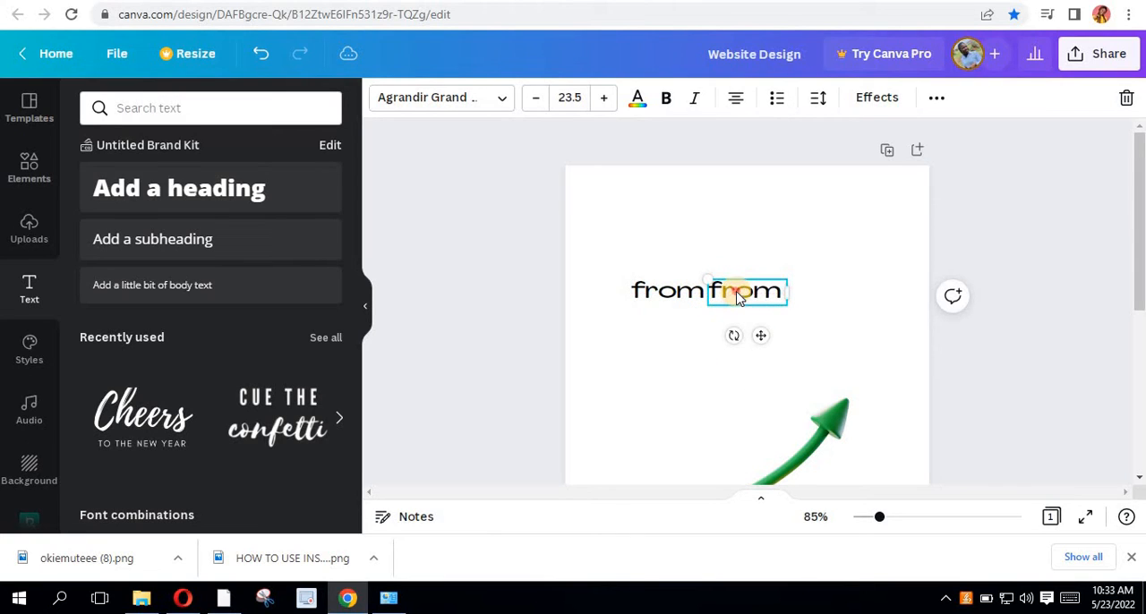
{"action": "double_click", "coordinate": [737, 295]}
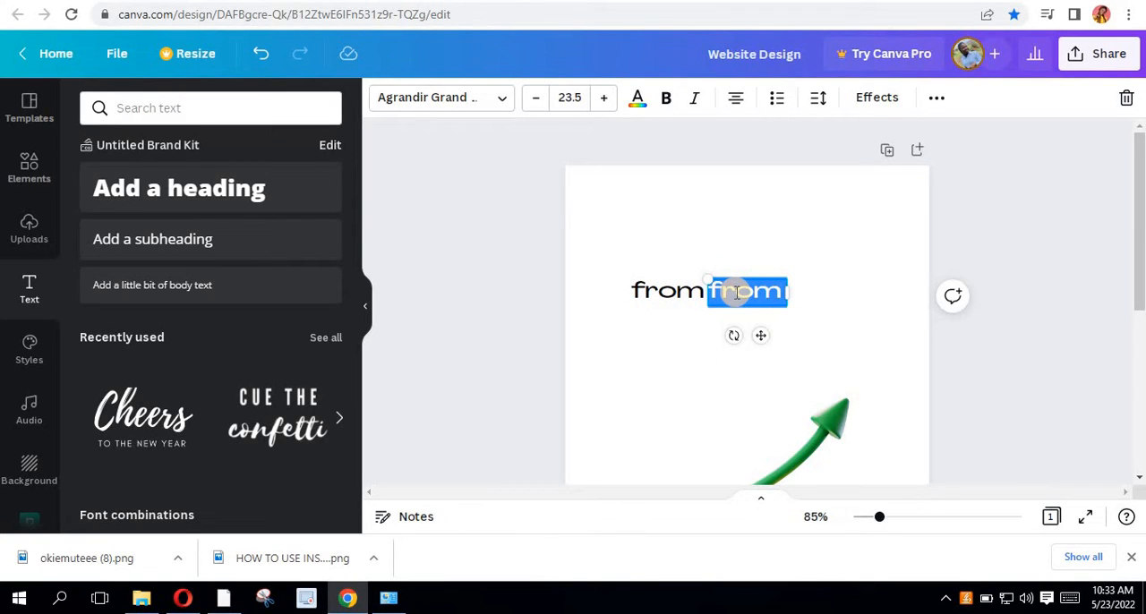
{"action": "type", "text": "ZERO"}
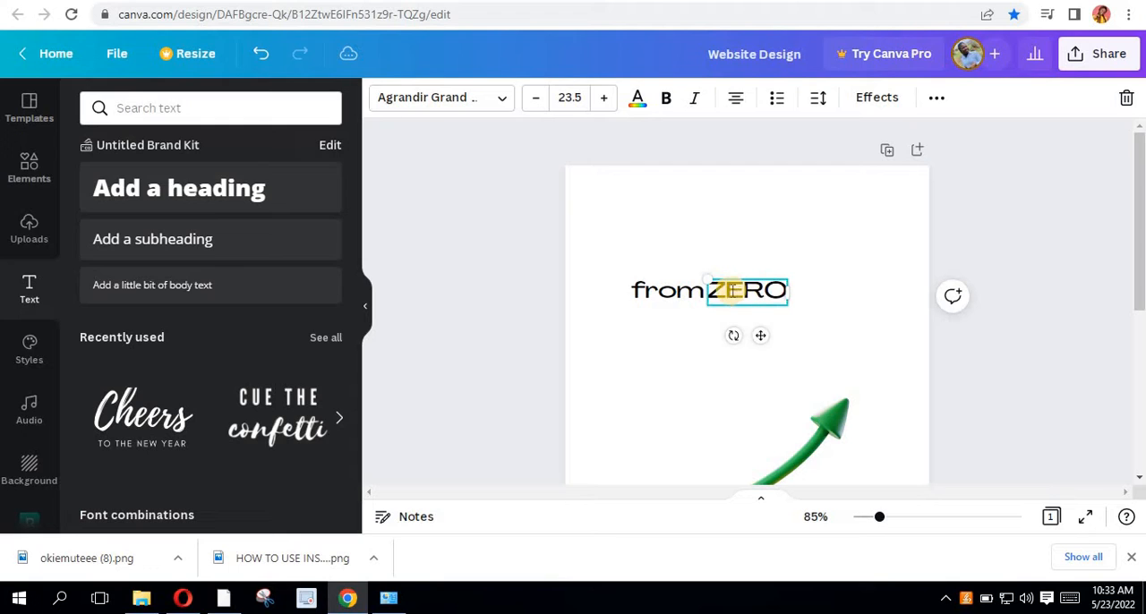
{"action": "left_click", "coordinate": [821, 296]}
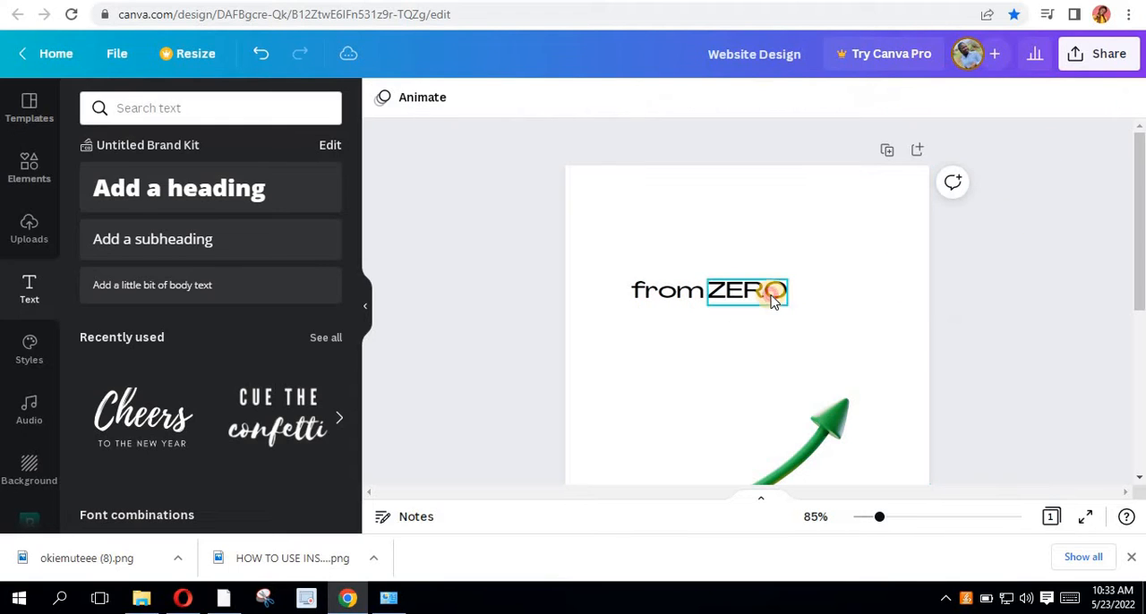
- Enlarge the "ZERO" text to about size 48.7 and position it against the end of "from"
{"action": "left_click", "coordinate": [772, 293]}
{"action": "left_click_drag", "start_coordinate": [787, 280], "coordinate": [863, 228]}
{"action": "left_click_drag", "start_coordinate": [773, 293], "coordinate": [766, 297]}
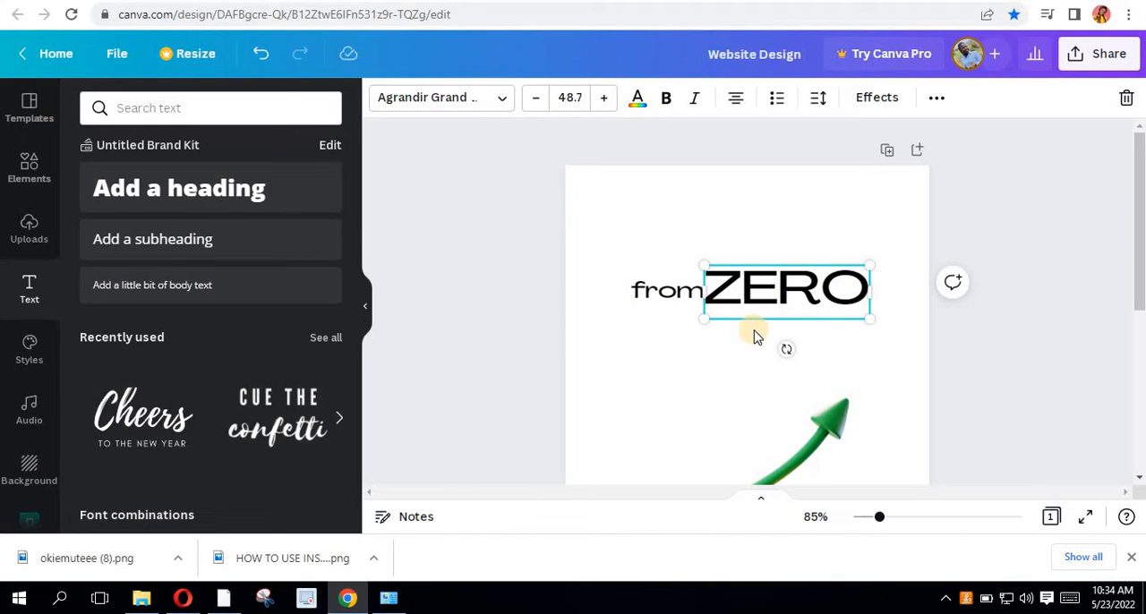
{"action": "scroll", "coordinate": [755, 333], "scroll_direction": "up", "scroll_amount": 3}
{"action": "left_click_drag", "start_coordinate": [769, 263], "coordinate": [770, 278]}
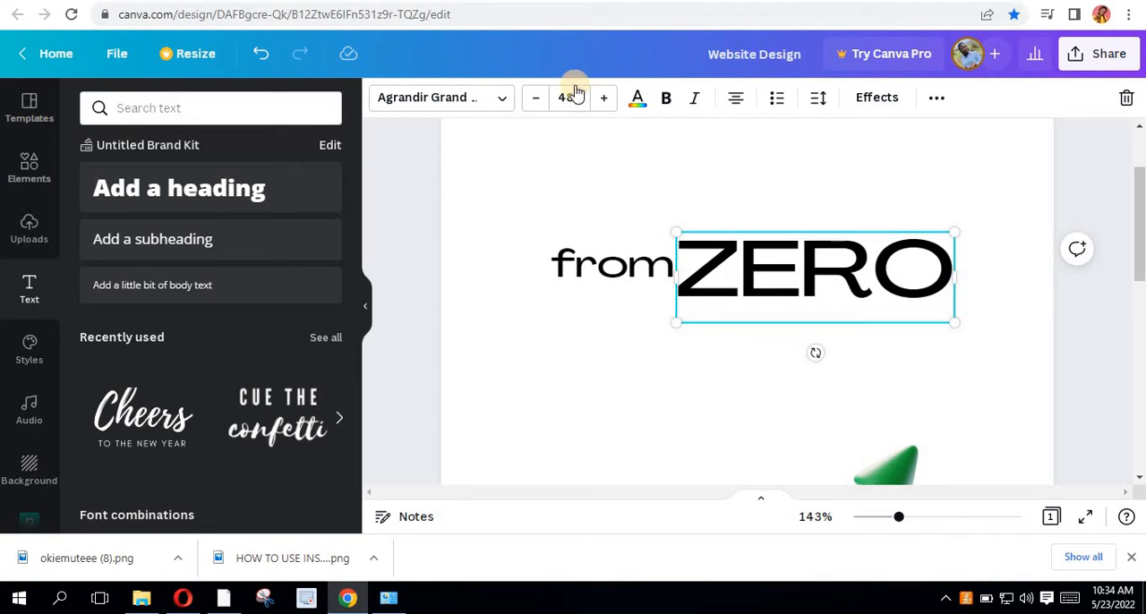
- Set the "ZERO" text's font to Anton and enlarge it to about size 74.8 right beside "from"
{"action": "left_click", "coordinate": [499, 101]}
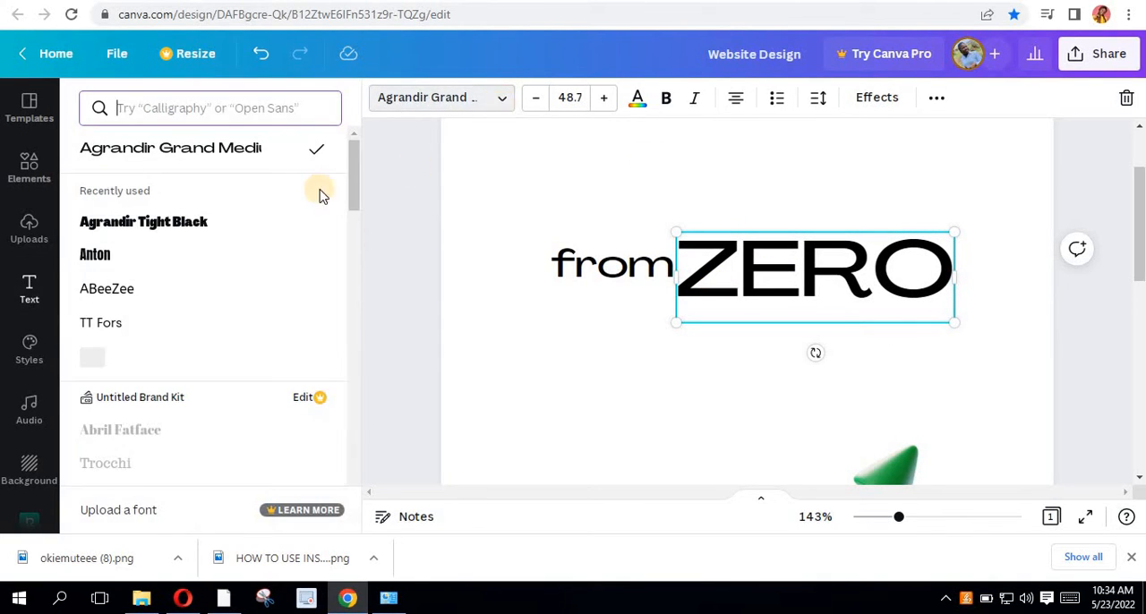
{"action": "left_click", "coordinate": [181, 224]}
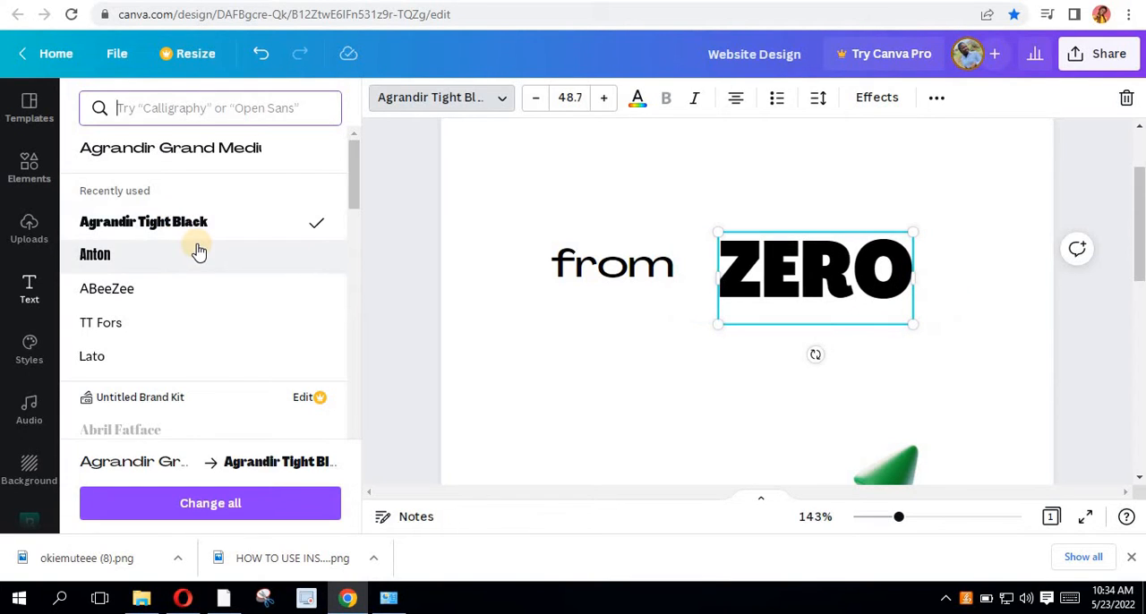
{"action": "left_click", "coordinate": [108, 257]}
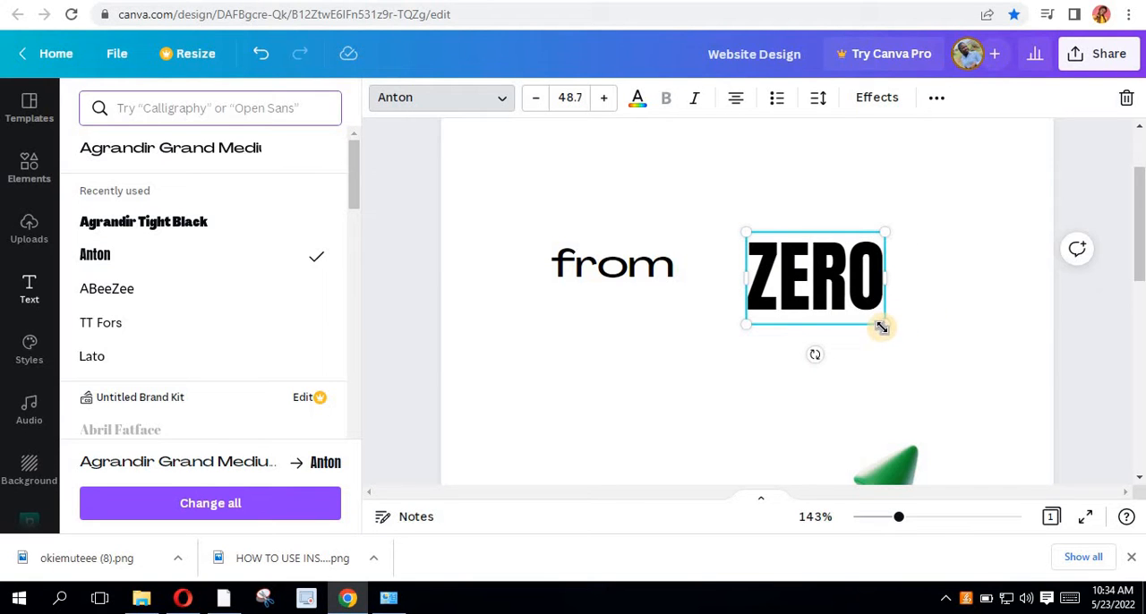
{"action": "left_click_drag", "start_coordinate": [885, 326], "coordinate": [950, 383]}
{"action": "left_click_drag", "start_coordinate": [833, 309], "coordinate": [776, 271]}
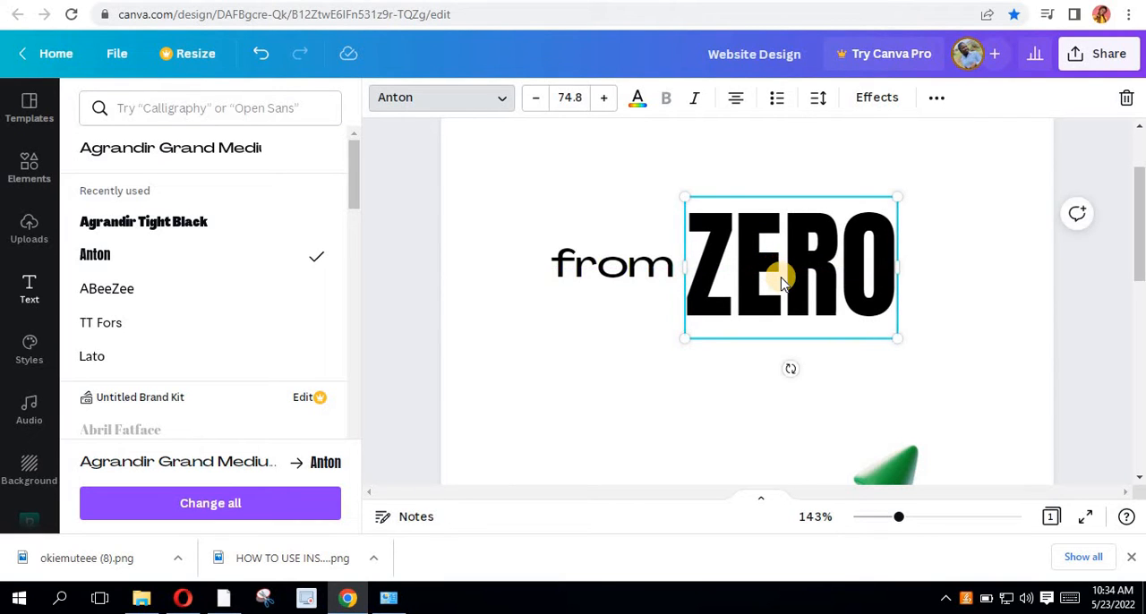
- Scale the "from" and "ZERO" texts down together and centre them horizontally on the page above the arrow
{"action": "scroll", "coordinate": [780, 281], "scroll_direction": "down", "scroll_amount": 6}
{"action": "scroll", "coordinate": [775, 274], "scroll_direction": "up", "scroll_amount": 3}
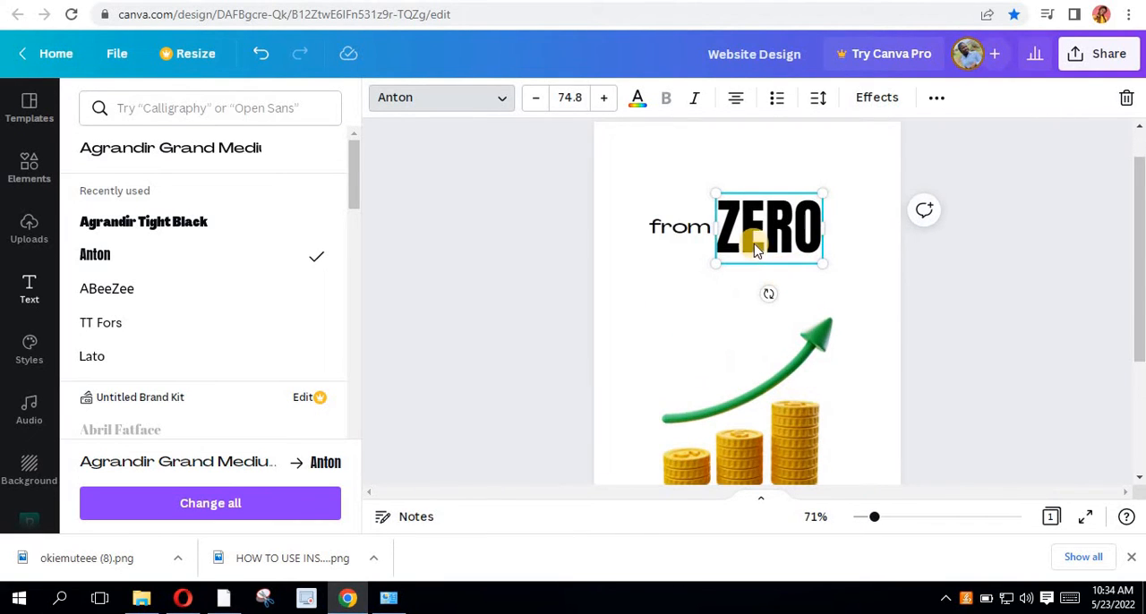
{"action": "scroll", "coordinate": [759, 244], "scroll_direction": "up", "scroll_amount": 1}
{"action": "left_click", "coordinate": [686, 281]}
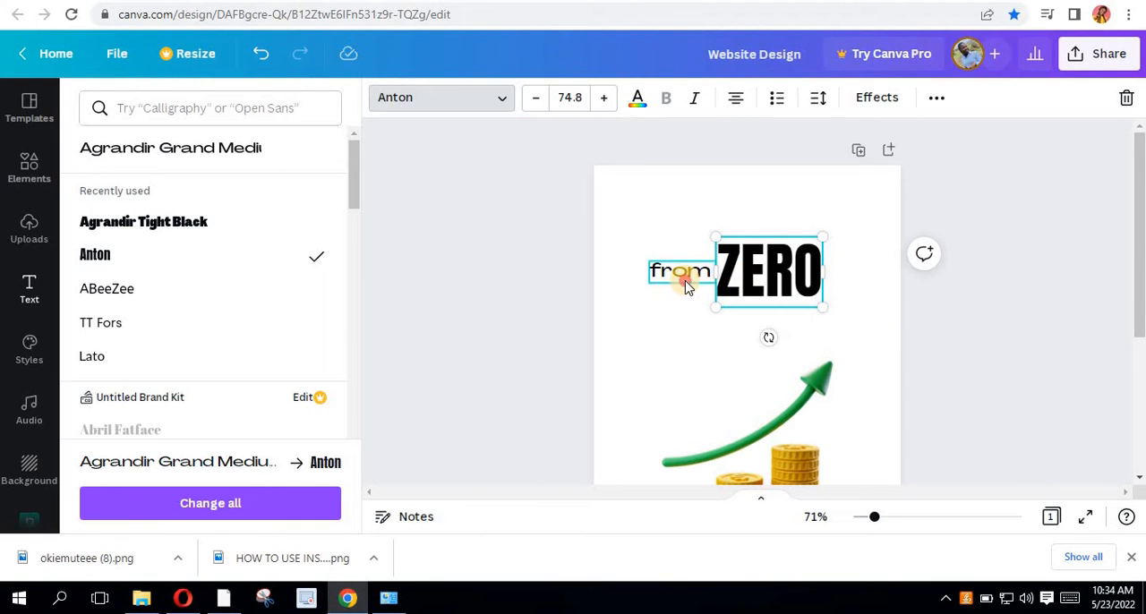
{"action": "left_click", "coordinate": [763, 262], "text": "shift"}
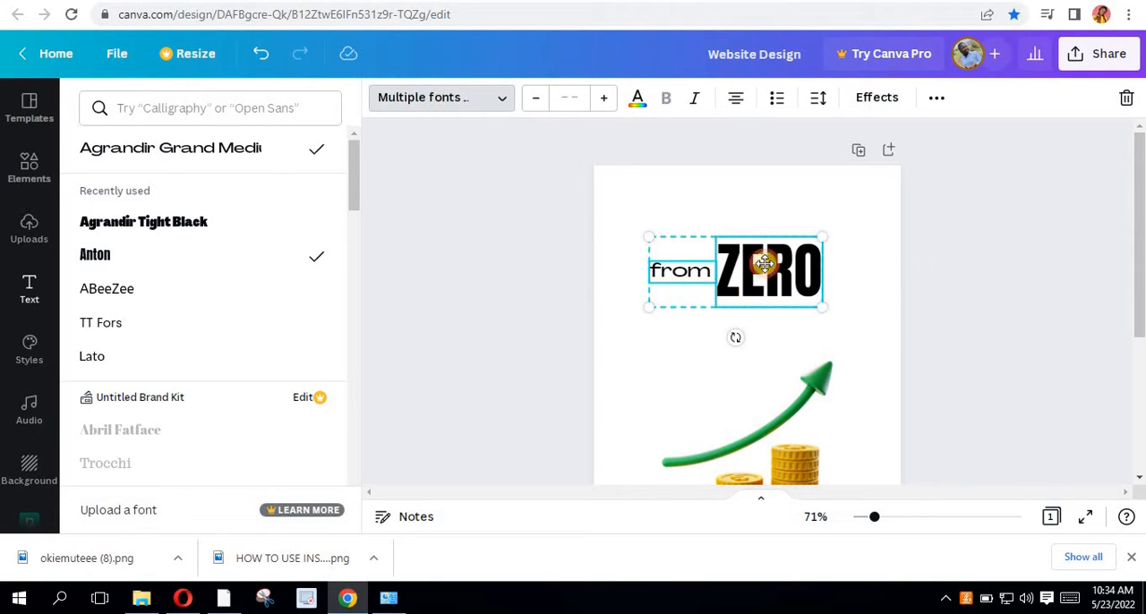
{"action": "left_click_drag", "start_coordinate": [823, 306], "coordinate": [808, 285]}
{"action": "left_click_drag", "start_coordinate": [739, 235], "coordinate": [756, 248]}
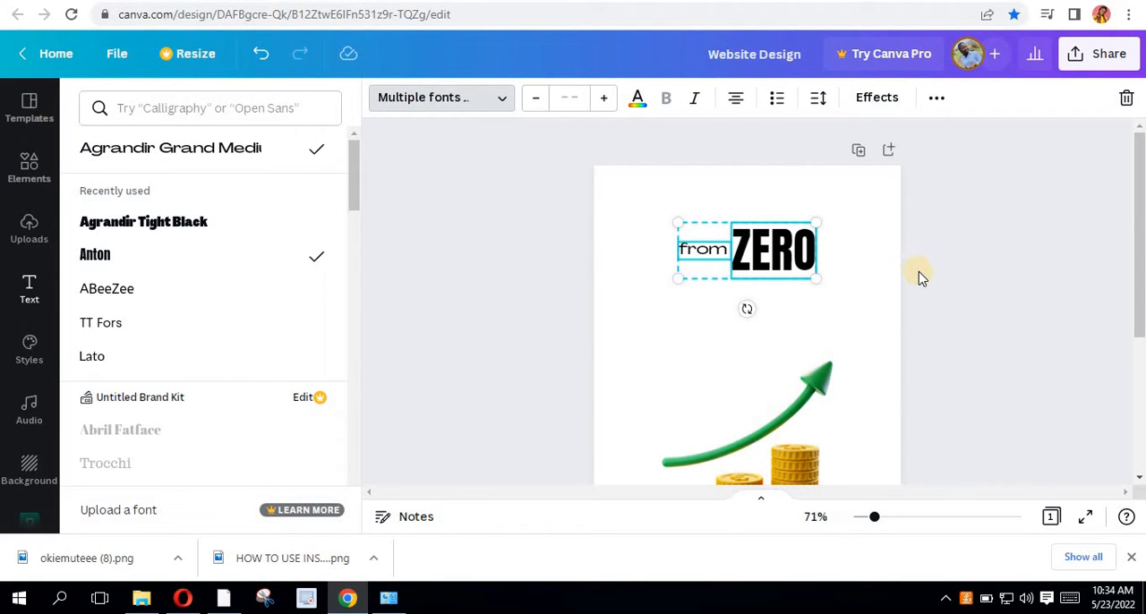
- Duplicate the "from" text to the other side of "ZERO" and change the copy's wording to "to"
{"action": "left_click", "coordinate": [890, 271]}
{"action": "left_click", "coordinate": [939, 310]}
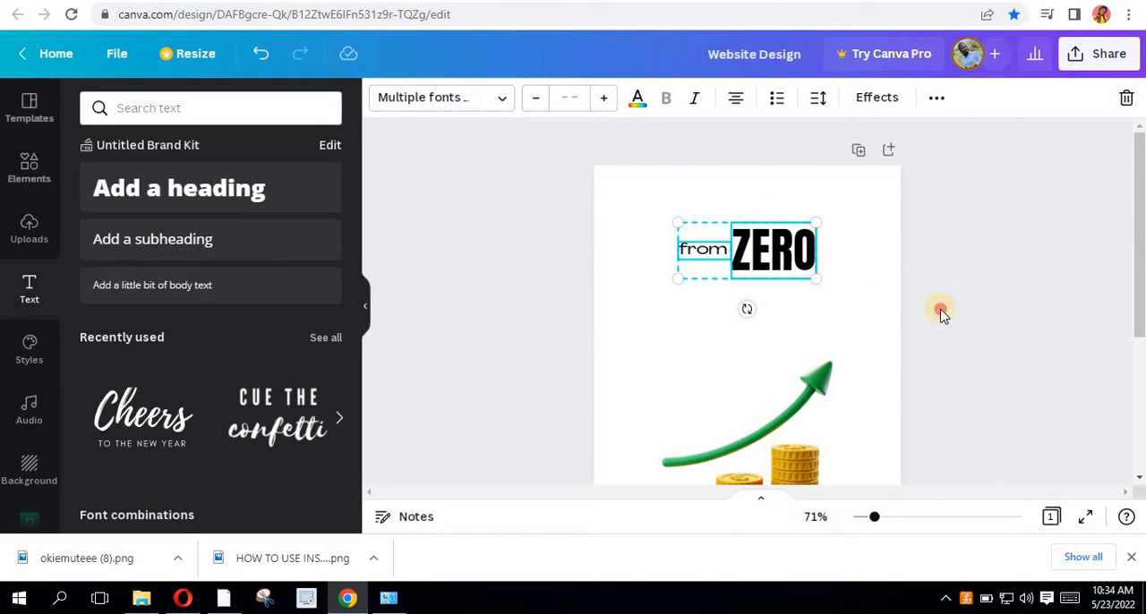
{"action": "left_click", "coordinate": [760, 276]}
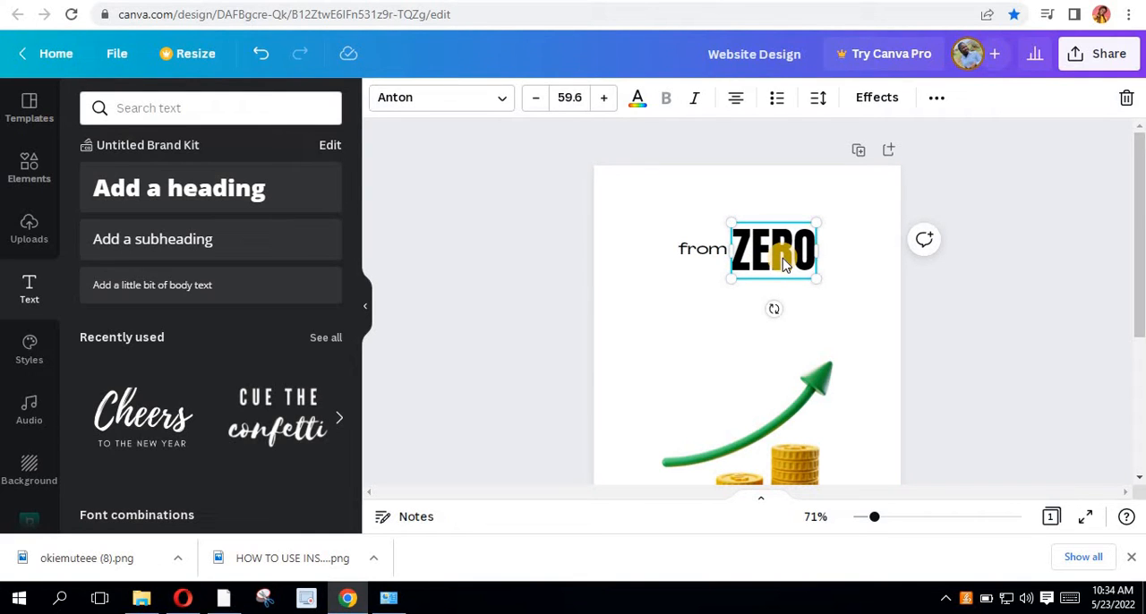
{"action": "left_click", "coordinate": [699, 256]}
{"action": "left_click_drag", "start_coordinate": [702, 257], "coordinate": [840, 252]}
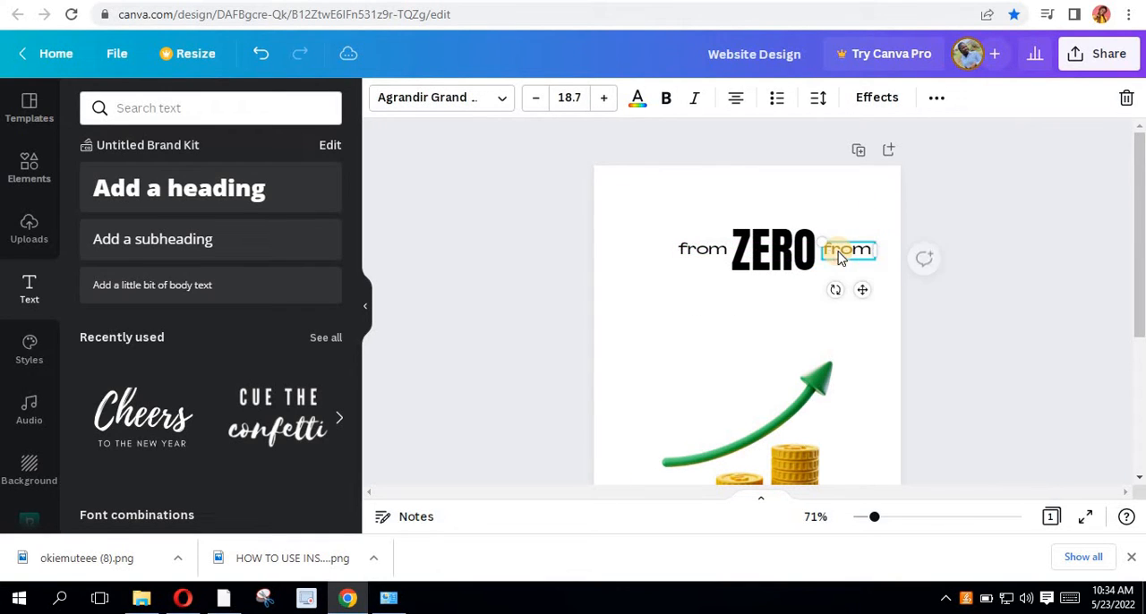
{"action": "double_click", "coordinate": [840, 253]}
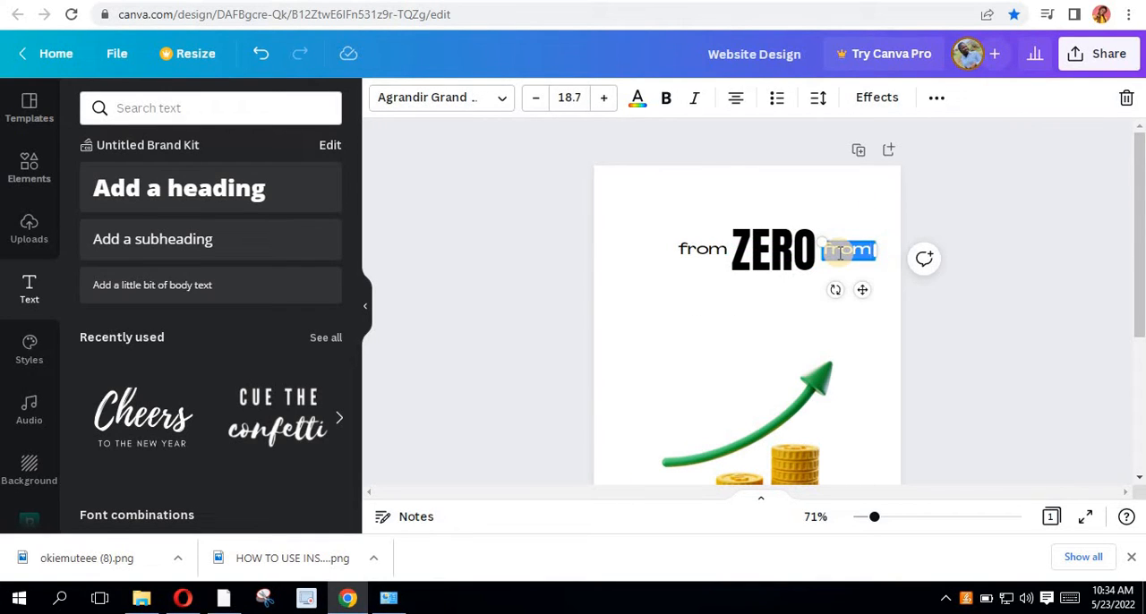
{"action": "key", "text": "BackSpace"}
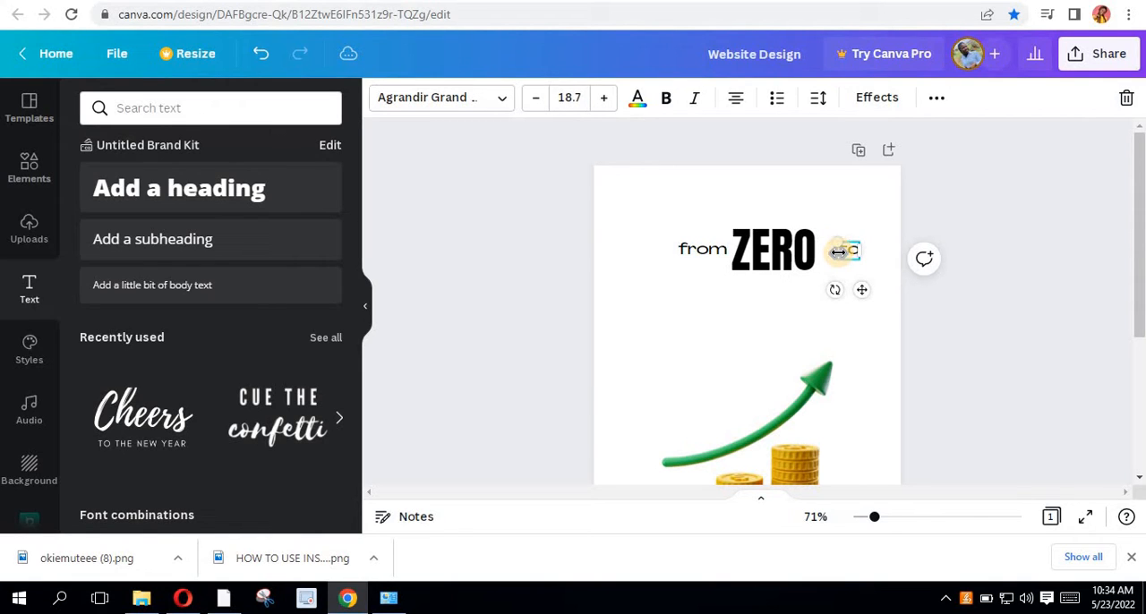
{"action": "left_click", "coordinate": [893, 447]}
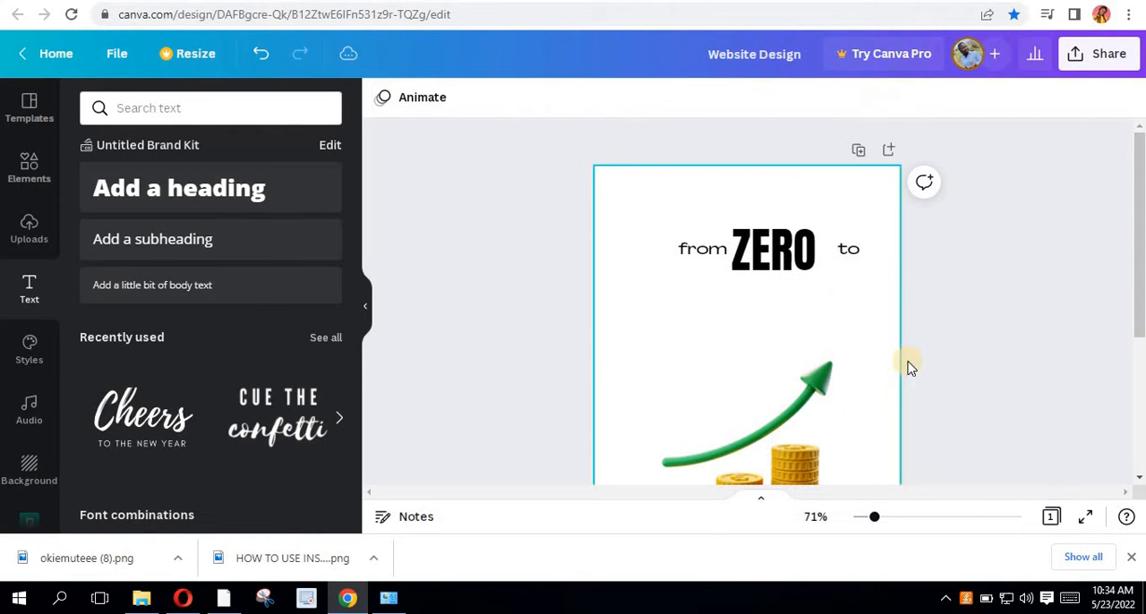
- Move the "to" text closer to the end of "ZERO", keeping it level with "from"
{"action": "left_click", "coordinate": [846, 249]}
{"action": "scroll", "coordinate": [846, 251], "scroll_direction": "up", "scroll_amount": 5}
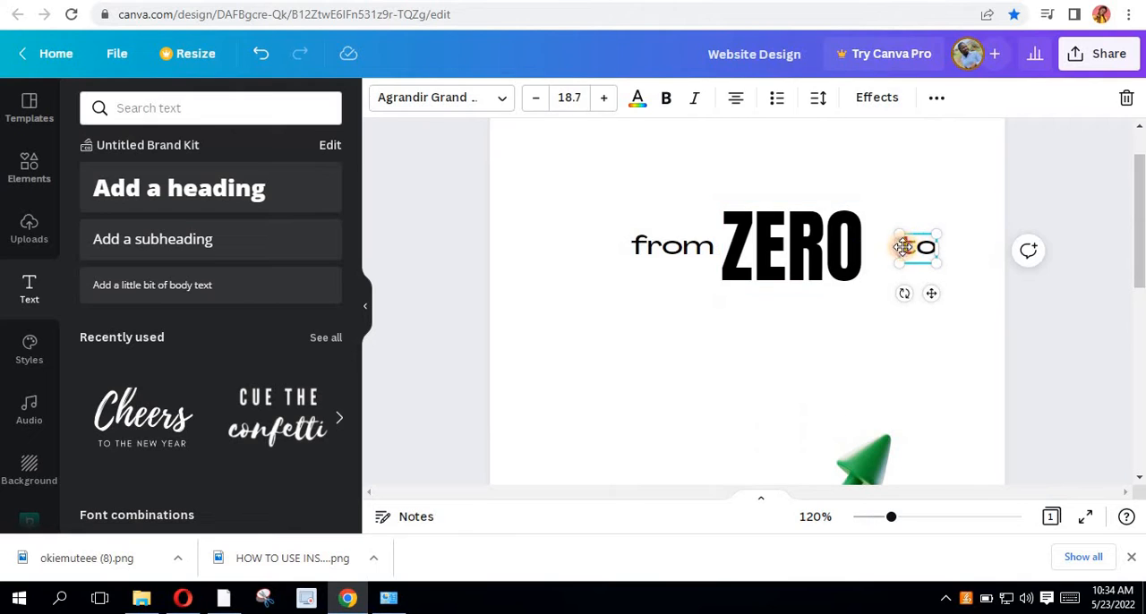
{"action": "left_click_drag", "start_coordinate": [903, 247], "coordinate": [885, 248]}
- Duplicate the "ZERO" text onto a second line beneath the first and change the copy's wording to "PROFIT"
{"action": "left_click", "coordinate": [761, 260]}
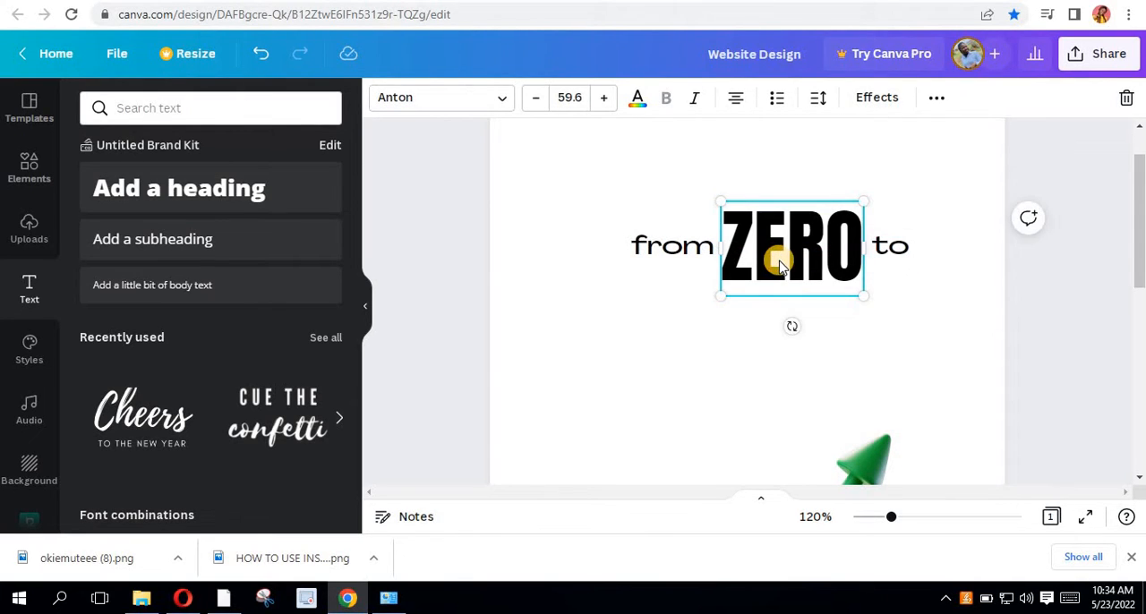
{"action": "left_click_drag", "start_coordinate": [761, 261], "coordinate": [691, 346]}
{"action": "double_click", "coordinate": [694, 354]}
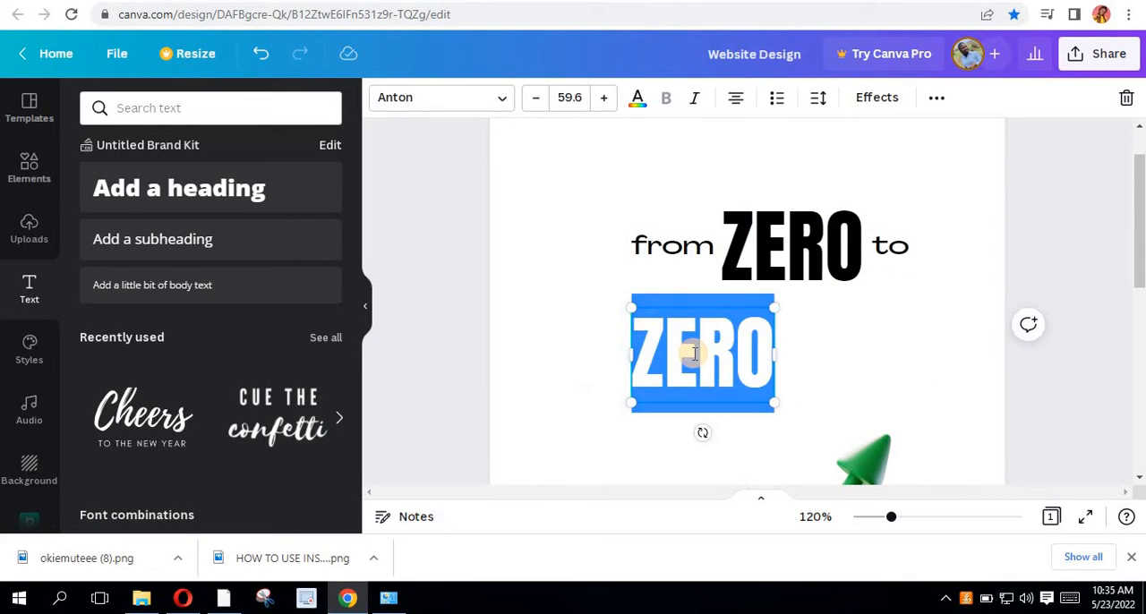
{"action": "type", "text": "OFIT"}
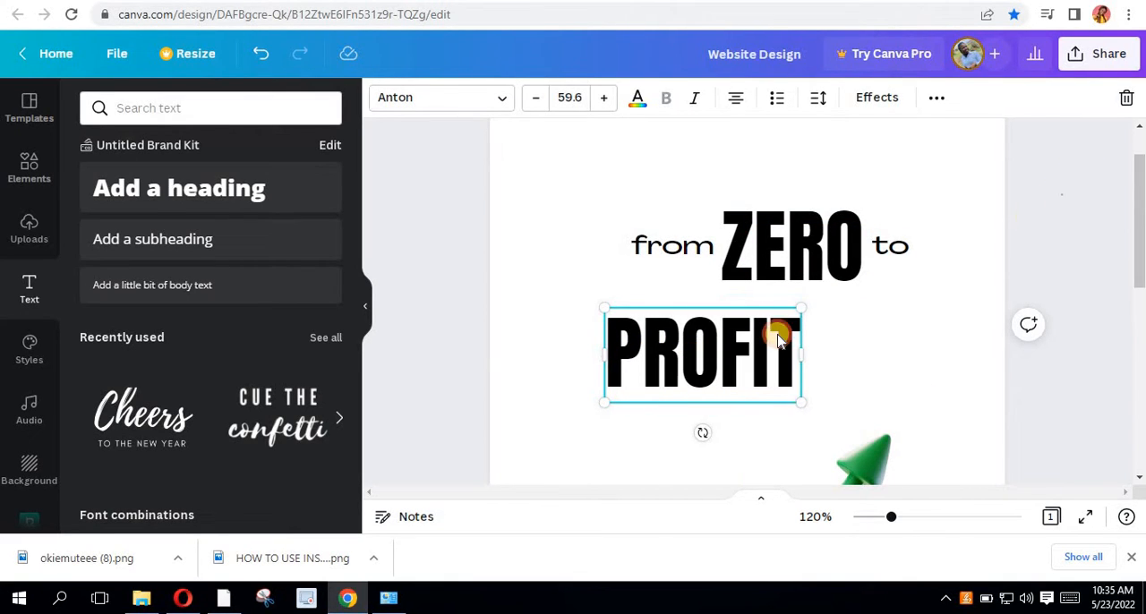
{"action": "left_click", "coordinate": [822, 360]}
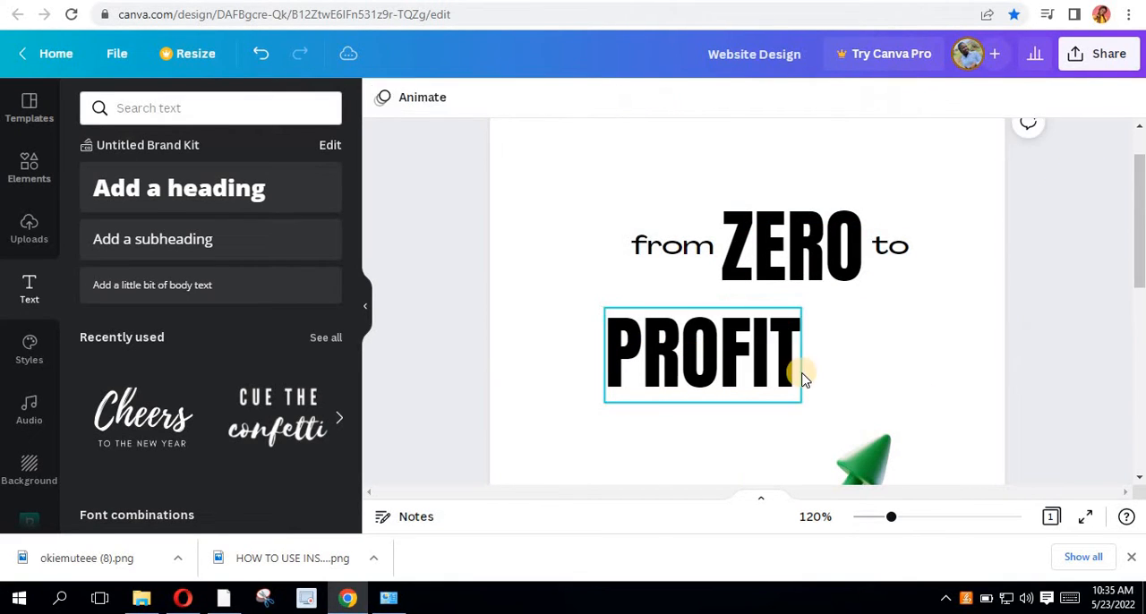
- Select the "from", "ZERO" and "to" texts together and align them to their common middle
{"action": "scroll", "coordinate": [798, 372], "scroll_direction": "down", "scroll_amount": 3}
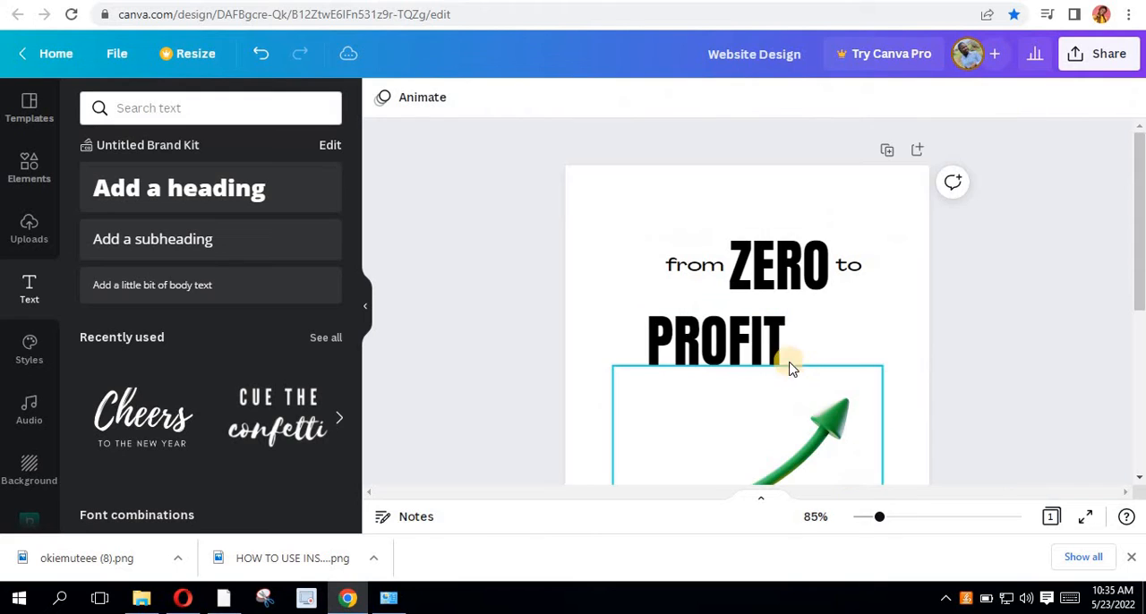
{"action": "left_click", "coordinate": [688, 273]}
{"action": "left_click", "coordinate": [858, 268], "text": "shift"}
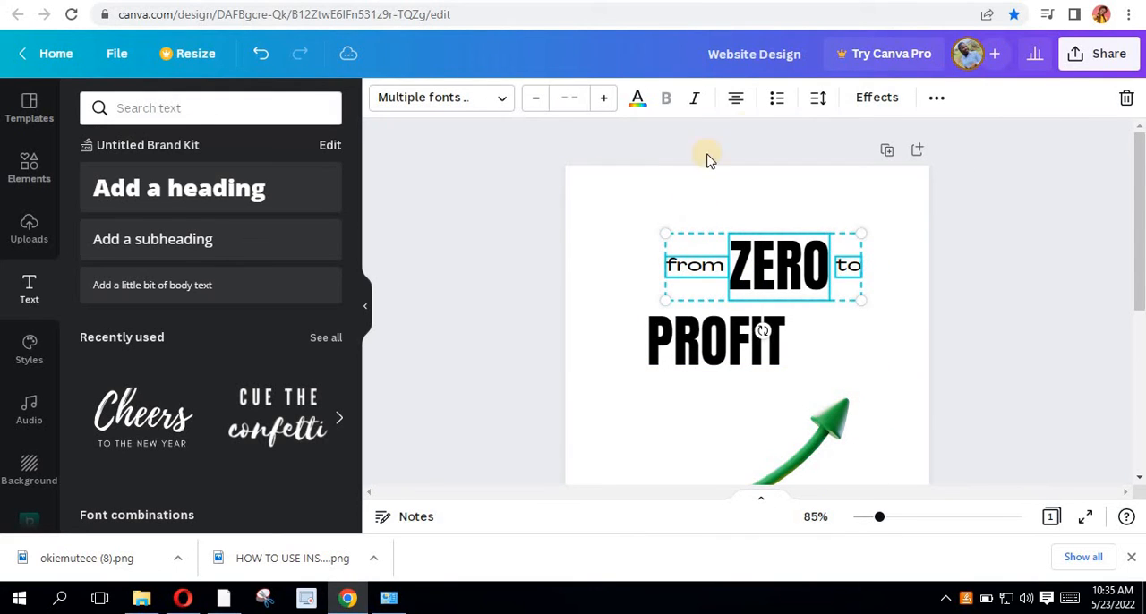
{"action": "left_click", "coordinate": [931, 100]}
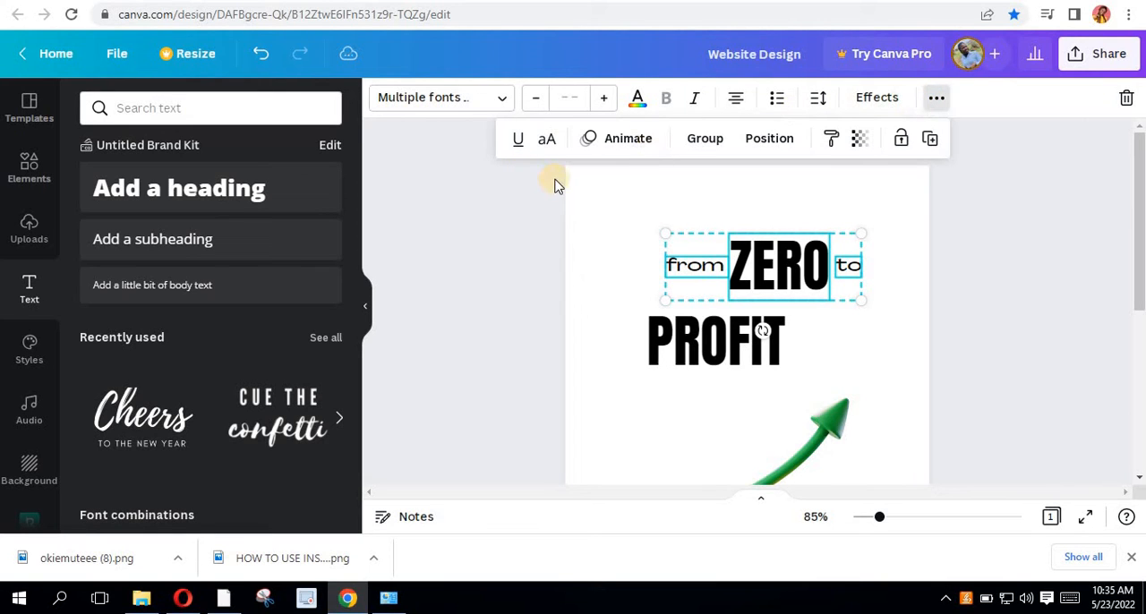
{"action": "left_click", "coordinate": [765, 139]}
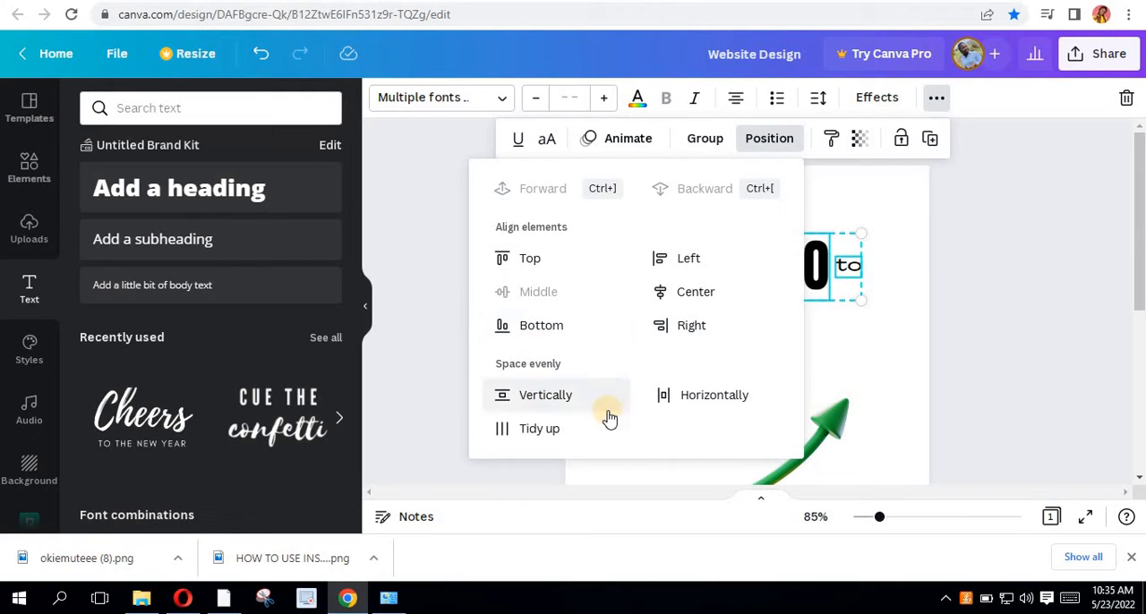
{"action": "left_click", "coordinate": [548, 401]}
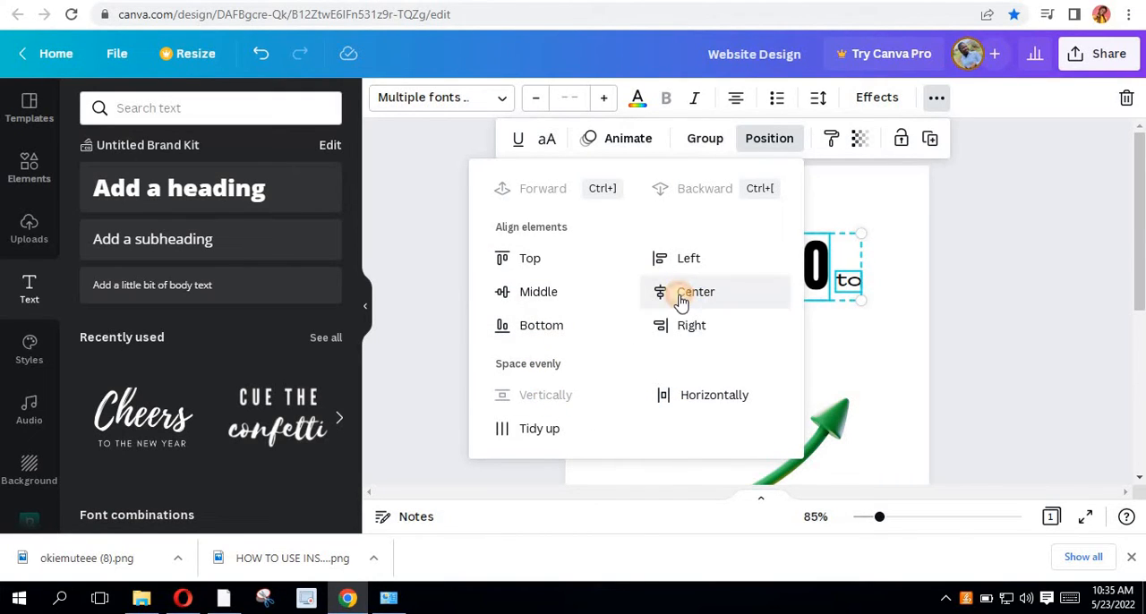
{"action": "left_click", "coordinate": [512, 292]}
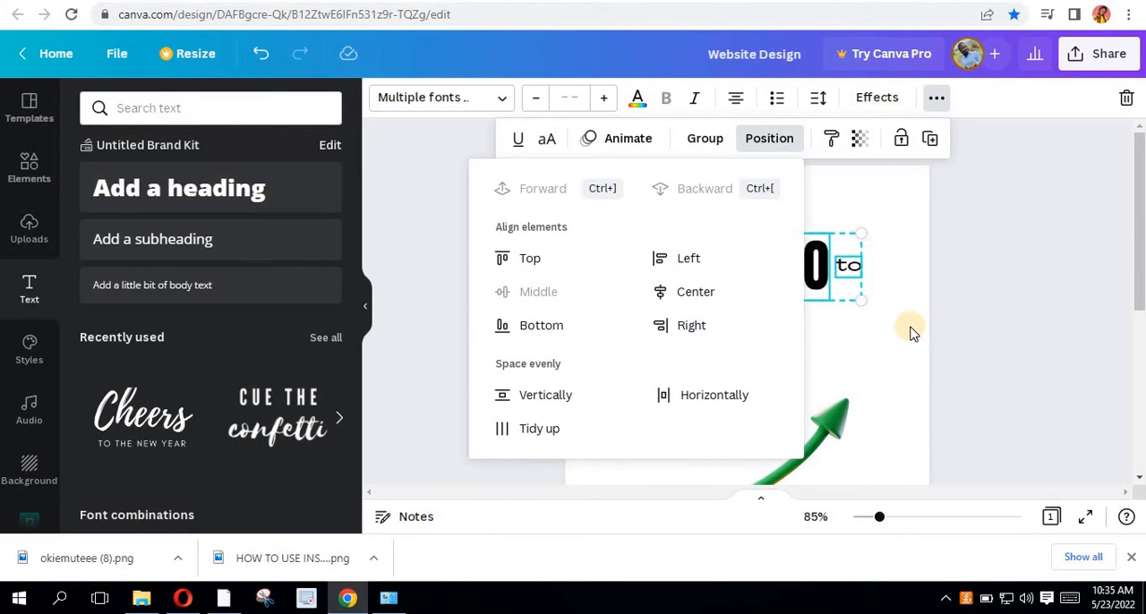
- Group the "from", "ZERO" and "to" texts and move the group so its left edge lines up with "PROFIT"
{"action": "scroll", "coordinate": [931, 318], "scroll_direction": "down", "scroll_amount": 2}
{"action": "scroll", "coordinate": [928, 300], "scroll_direction": "up", "scroll_amount": 2}
{"action": "left_click", "coordinate": [764, 288]}
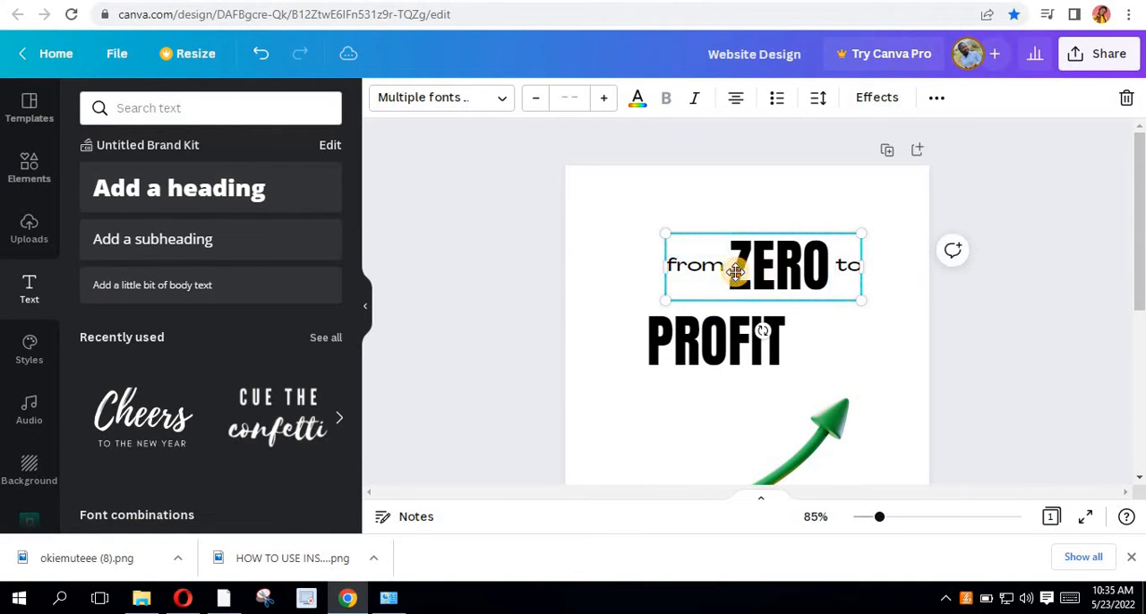
{"action": "mouse_move", "coordinate": [742, 265]}
{"action": "left_mouse_down"}
{"action": "mouse_move", "coordinate": [752, 272]}
{"action": "mouse_move", "coordinate": [744, 260]}
{"action": "left_mouse_up"}
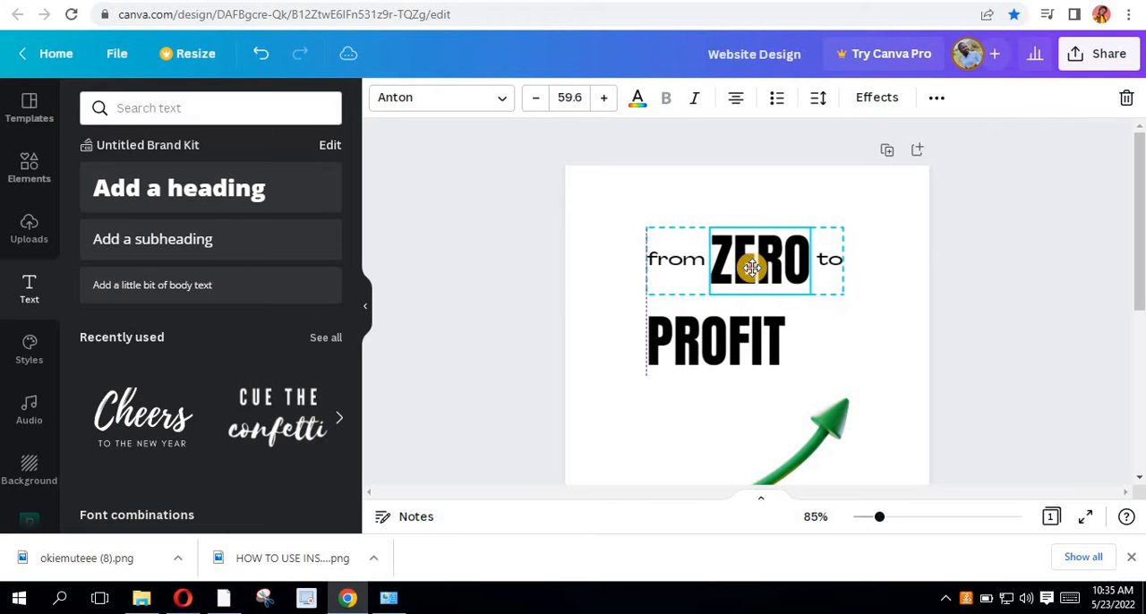
- Enlarge "PROFIT" to about size 84.2 to match the width of the line above, and move it up close beneath that line
{"action": "left_click", "coordinate": [724, 358]}
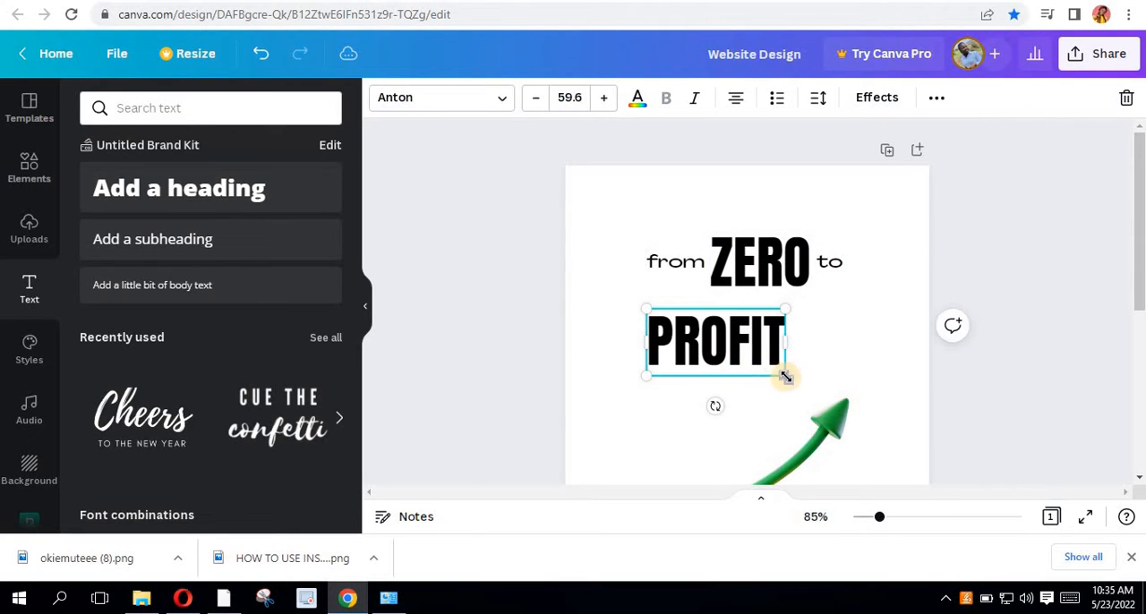
{"action": "left_click_drag", "start_coordinate": [785, 373], "coordinate": [841, 394]}
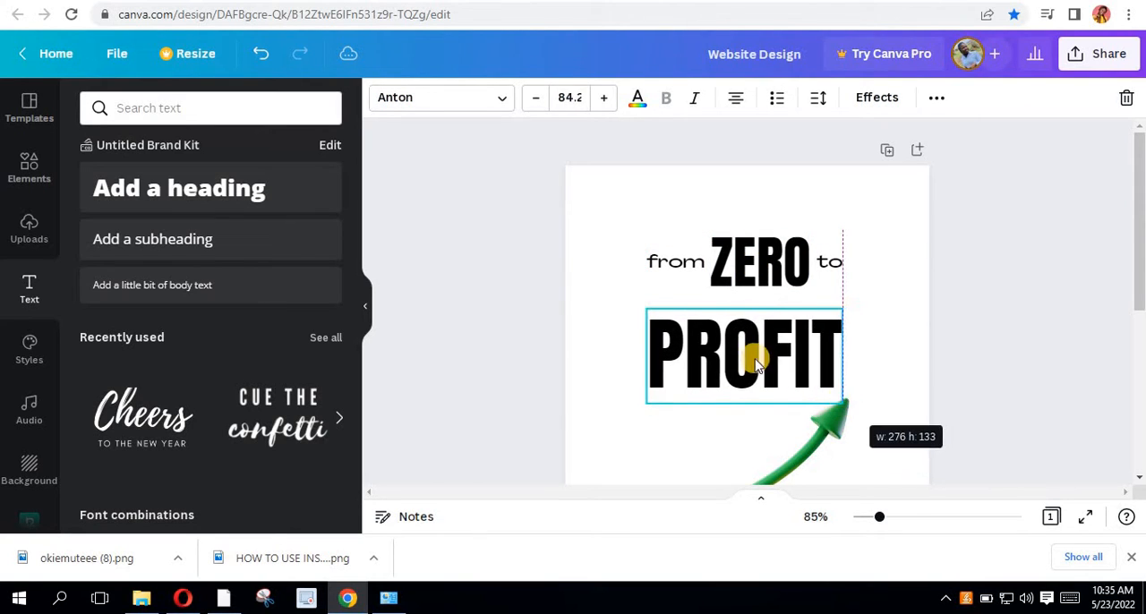
{"action": "left_click_drag", "start_coordinate": [767, 335], "coordinate": [757, 333]}
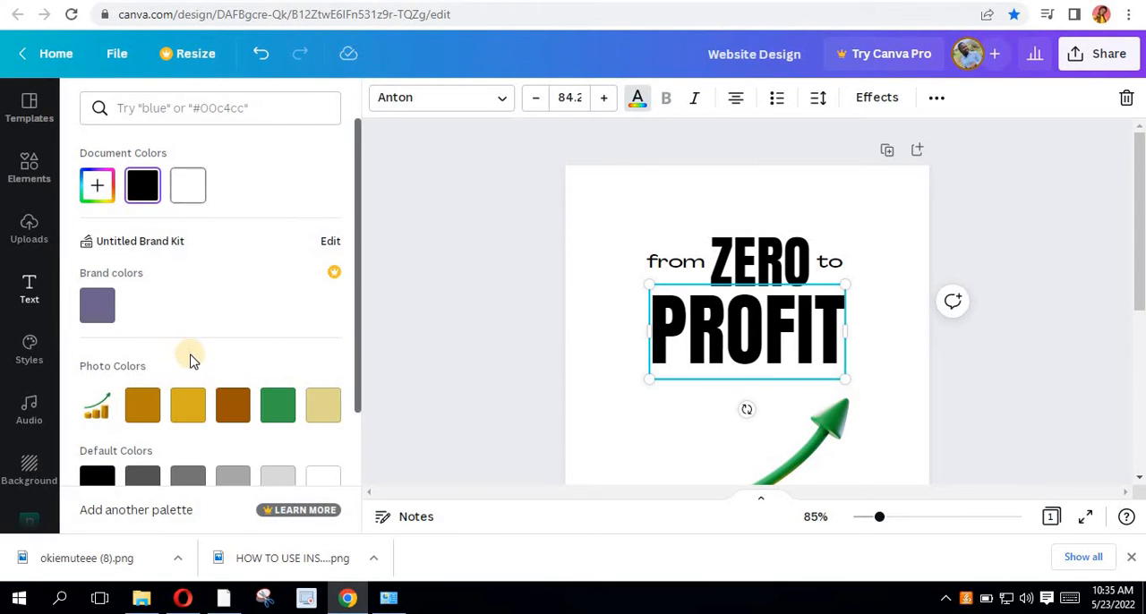
- Colour the "PROFIT" text dark green from the default colours, after trying the photo's green
{"action": "left_click", "coordinate": [277, 404]}
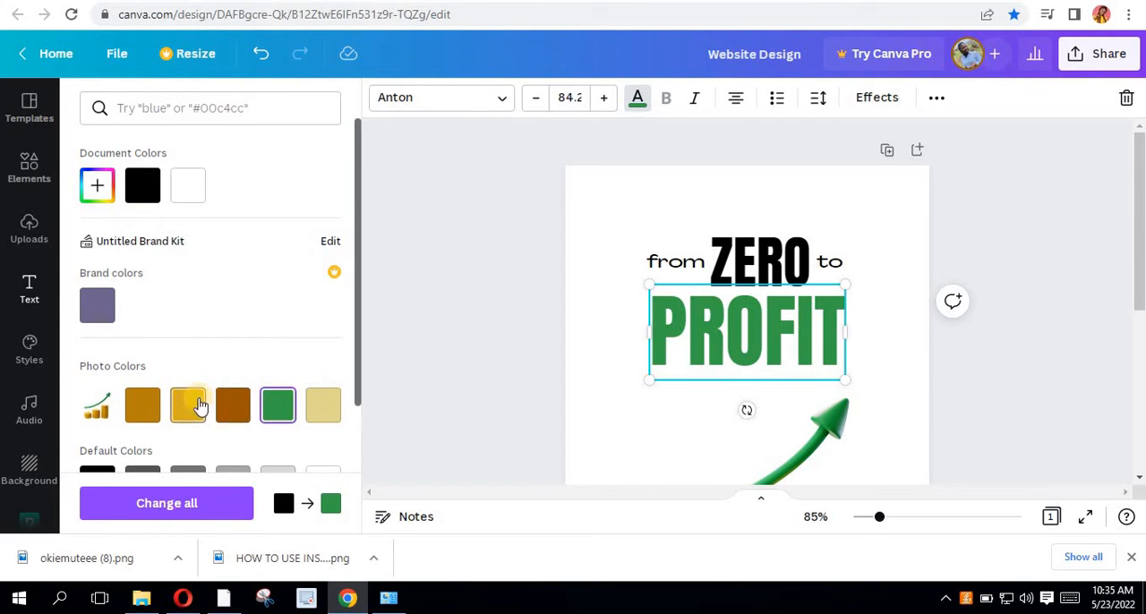
{"action": "scroll", "coordinate": [199, 405], "scroll_direction": "down", "scroll_amount": 2}
{"action": "left_click", "coordinate": [96, 450]}
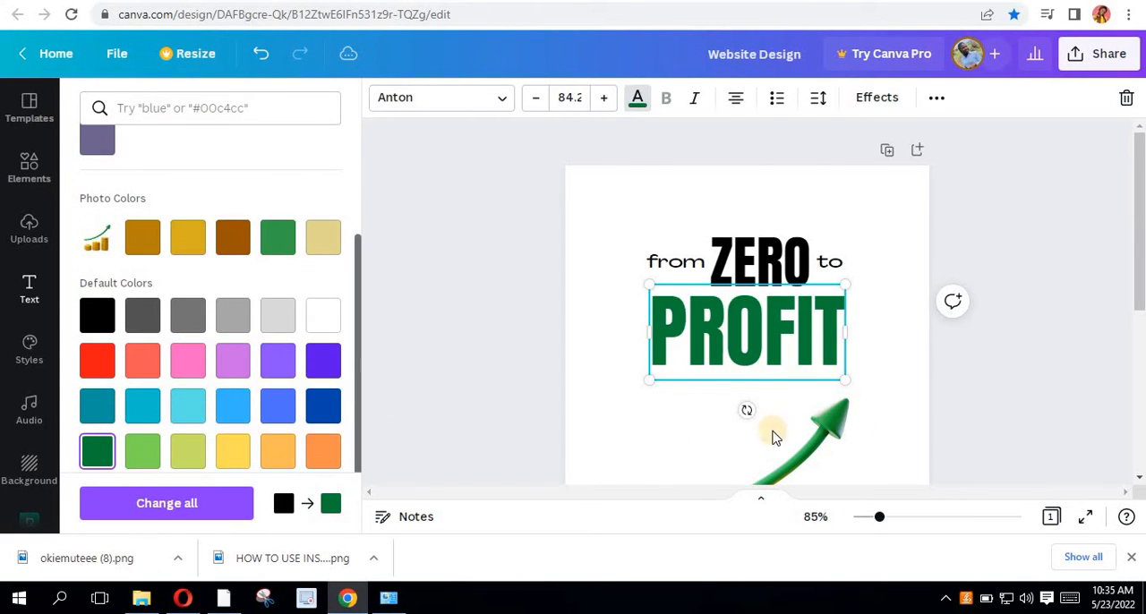
{"action": "left_click", "coordinate": [814, 366]}
- Review the whole cover, checking how the title lines sit above the arrow and coins image
{"action": "scroll", "coordinate": [762, 325], "scroll_direction": "down", "scroll_amount": 3}
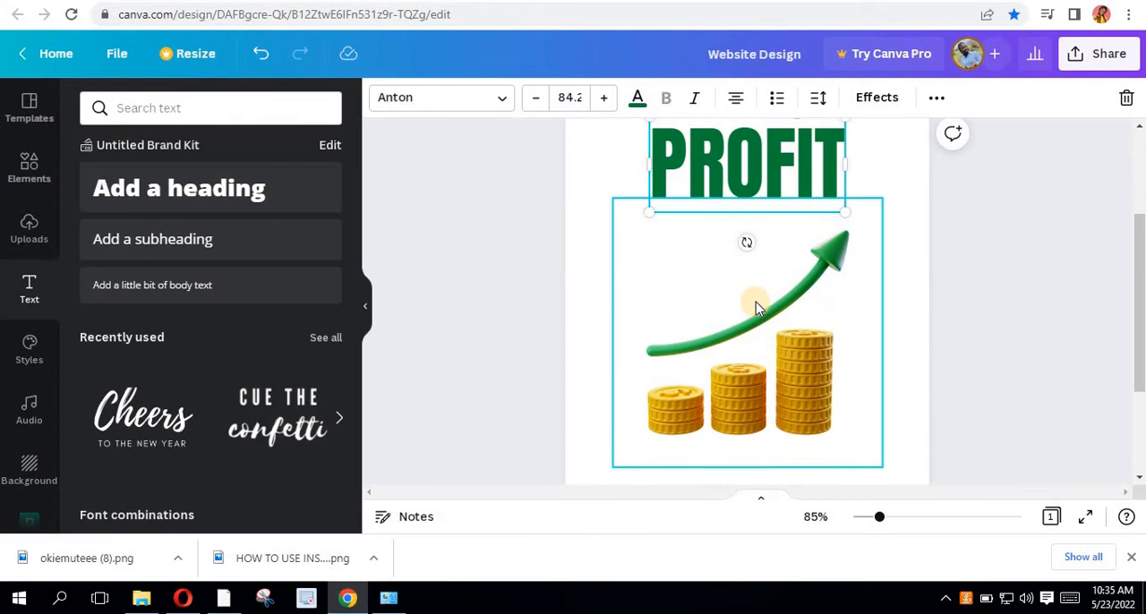
{"action": "scroll", "coordinate": [755, 301], "scroll_direction": "up", "scroll_amount": 2}
{"action": "left_click", "coordinate": [887, 366]}
{"action": "scroll", "coordinate": [805, 313], "scroll_direction": "down", "scroll_amount": 1}
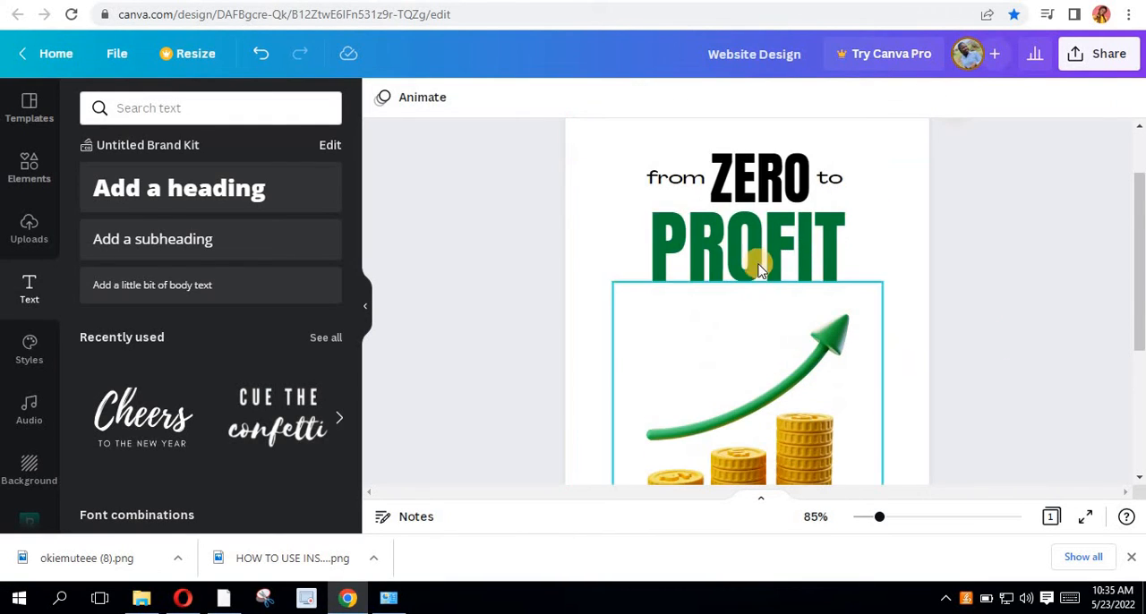
{"action": "scroll", "coordinate": [765, 264], "scroll_direction": "down", "scroll_amount": 2}
{"action": "scroll", "coordinate": [771, 255], "scroll_direction": "up", "scroll_amount": 3}
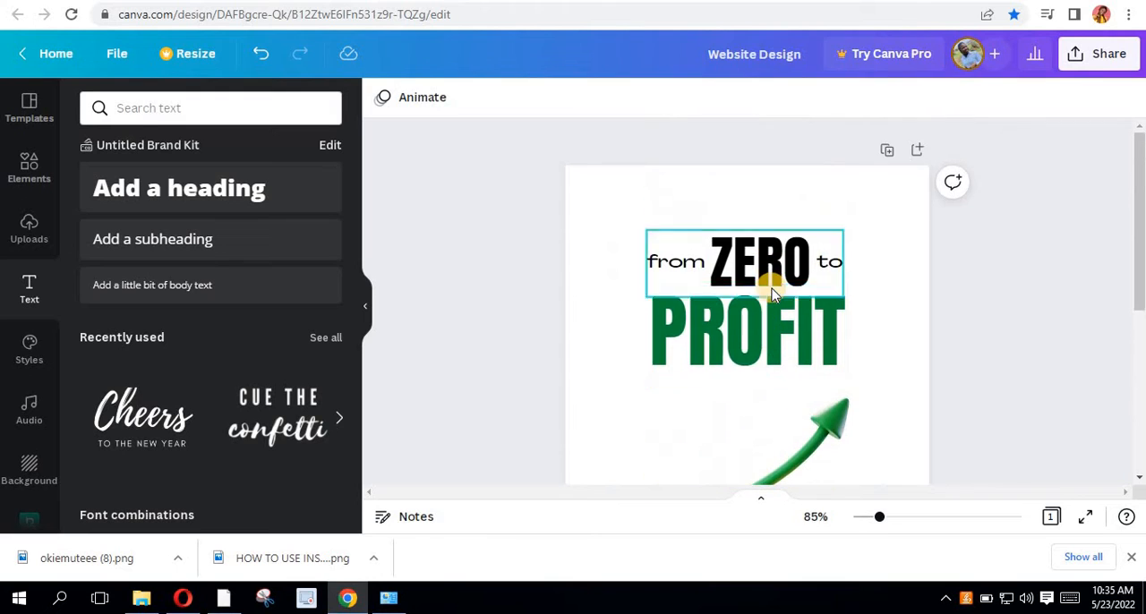
{"action": "scroll", "coordinate": [772, 289], "scroll_direction": "down", "scroll_amount": 2}
{"action": "scroll", "coordinate": [884, 289], "scroll_direction": "down", "scroll_amount": 1}
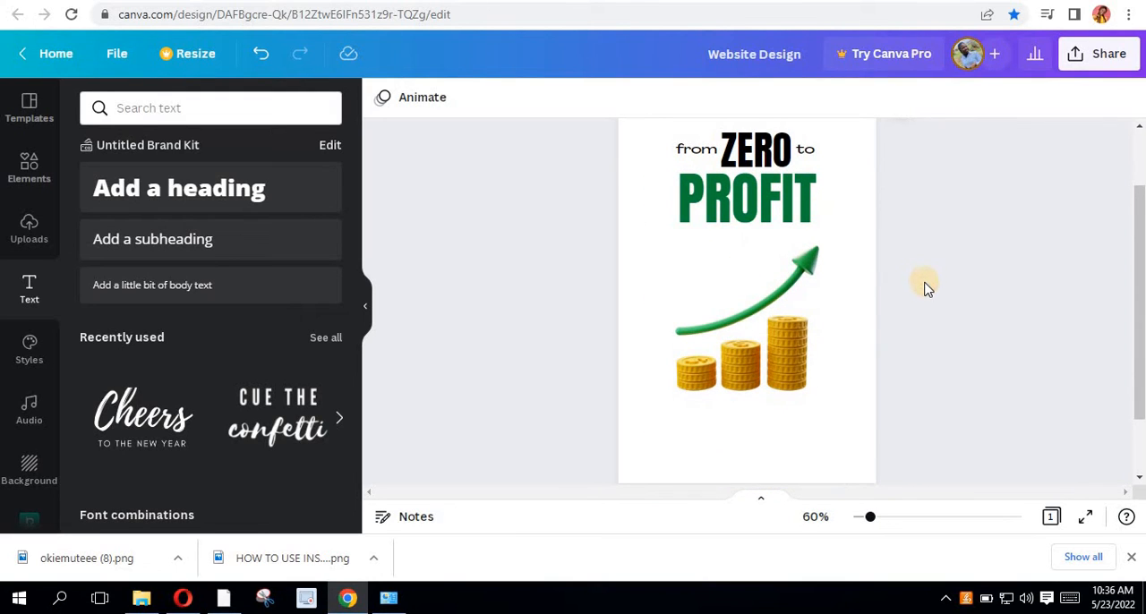
{"action": "scroll", "coordinate": [783, 240], "scroll_direction": "up", "scroll_amount": 1}
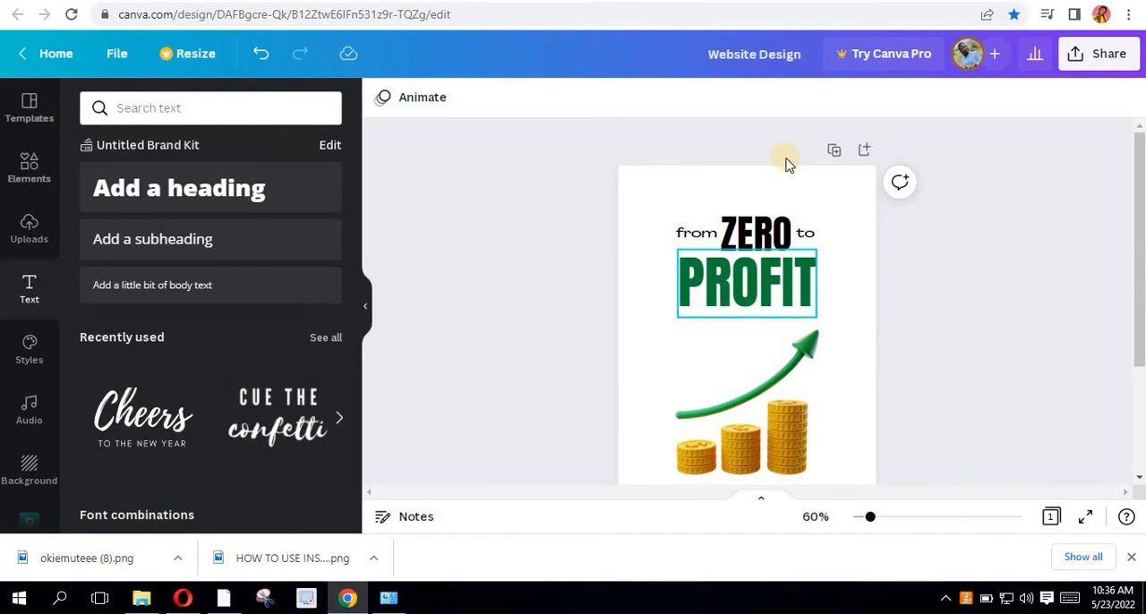
- Browse the "WHITE GRAY" element results for a suitable cover background
{"action": "scroll", "coordinate": [240, 348], "scroll_direction": "down", "scroll_amount": 3}
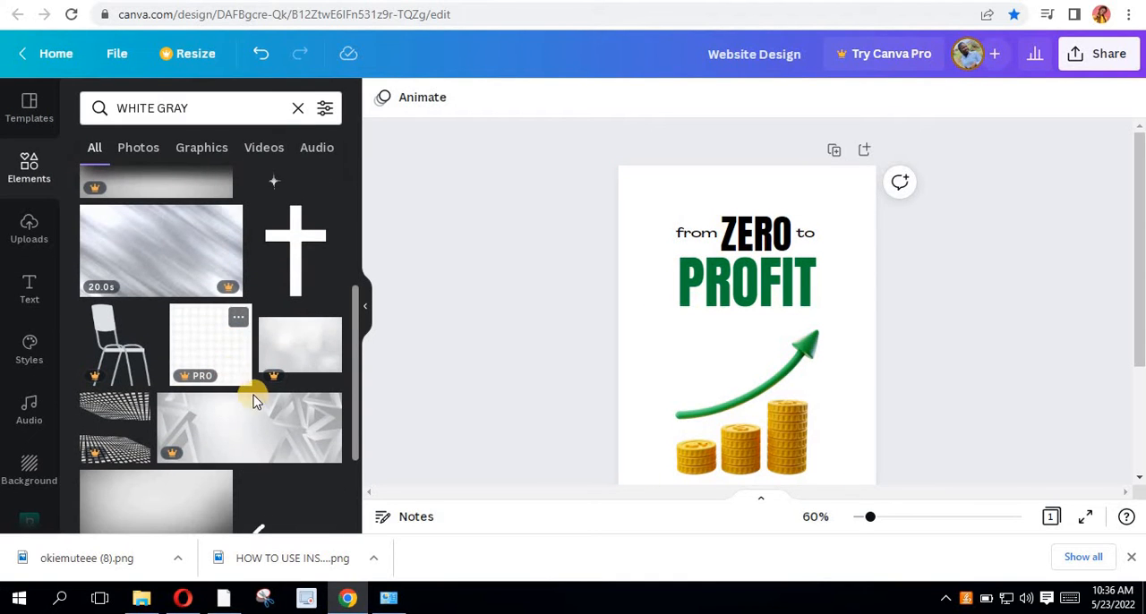
{"action": "scroll", "coordinate": [253, 400], "scroll_direction": "down", "scroll_amount": 5}
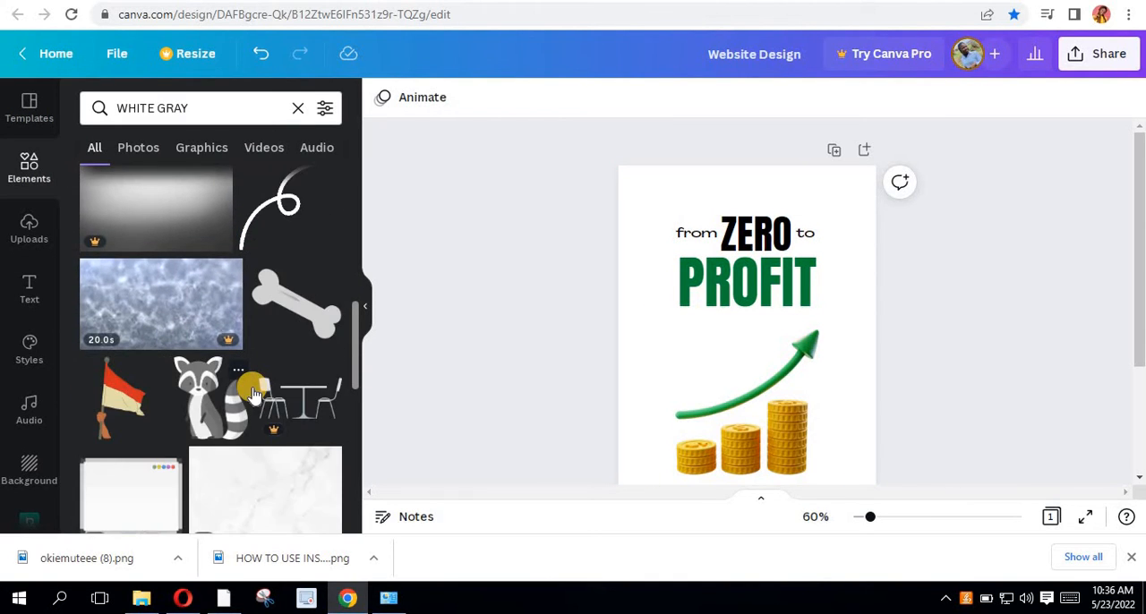
{"action": "scroll", "coordinate": [253, 395], "scroll_direction": "down", "scroll_amount": 3}
{"action": "scroll", "coordinate": [250, 384], "scroll_direction": "down", "scroll_amount": 3}
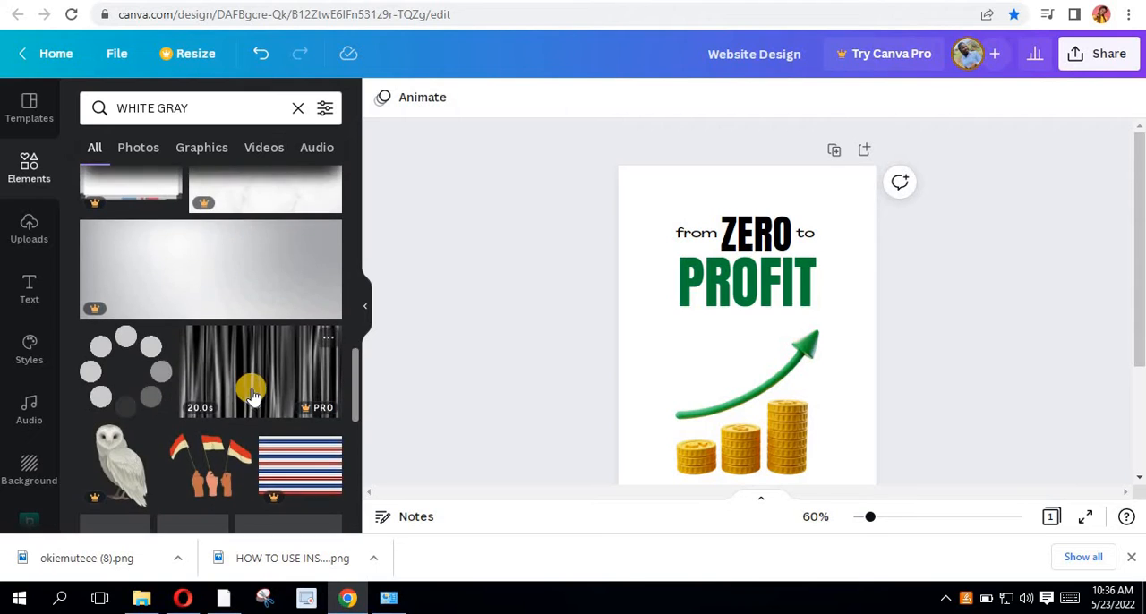
{"action": "scroll", "coordinate": [251, 384], "scroll_direction": "down", "scroll_amount": 2}
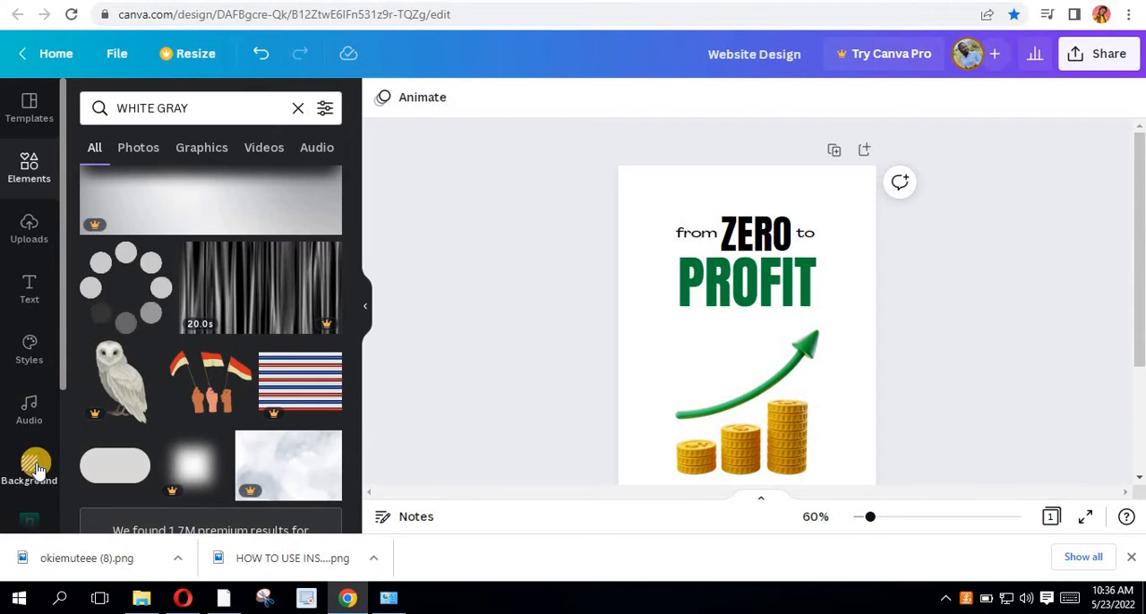
- Browse the recently used backgrounds and apply the "Grey Cityscape Background" to the cover page
{"action": "left_click", "coordinate": [34, 465]}
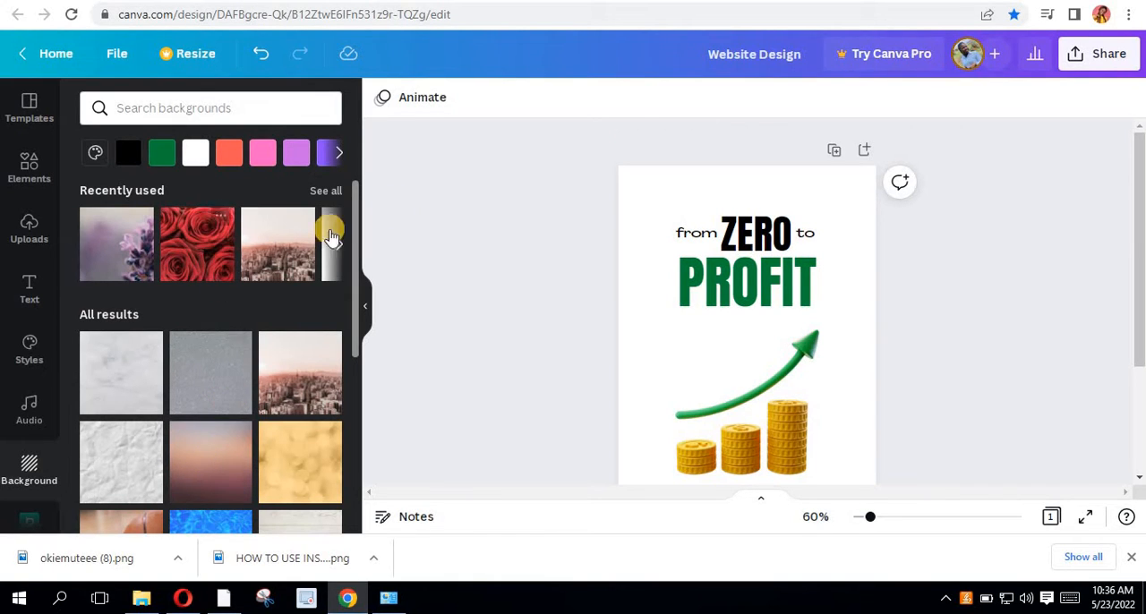
{"action": "left_click", "coordinate": [338, 249]}
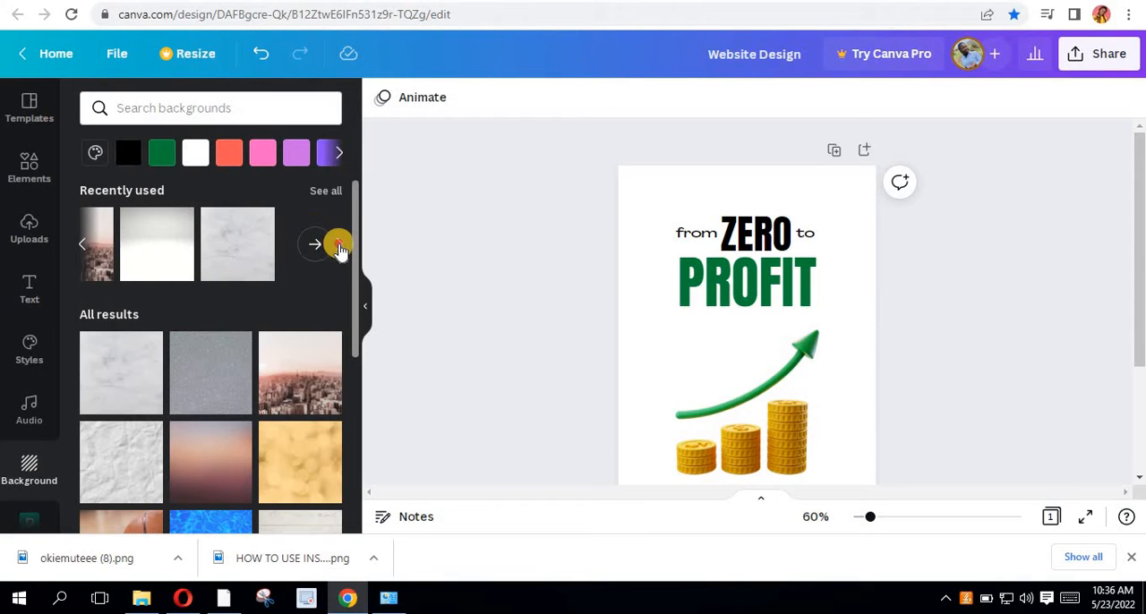
{"action": "left_click", "coordinate": [339, 246]}
{"action": "left_click", "coordinate": [324, 190]}
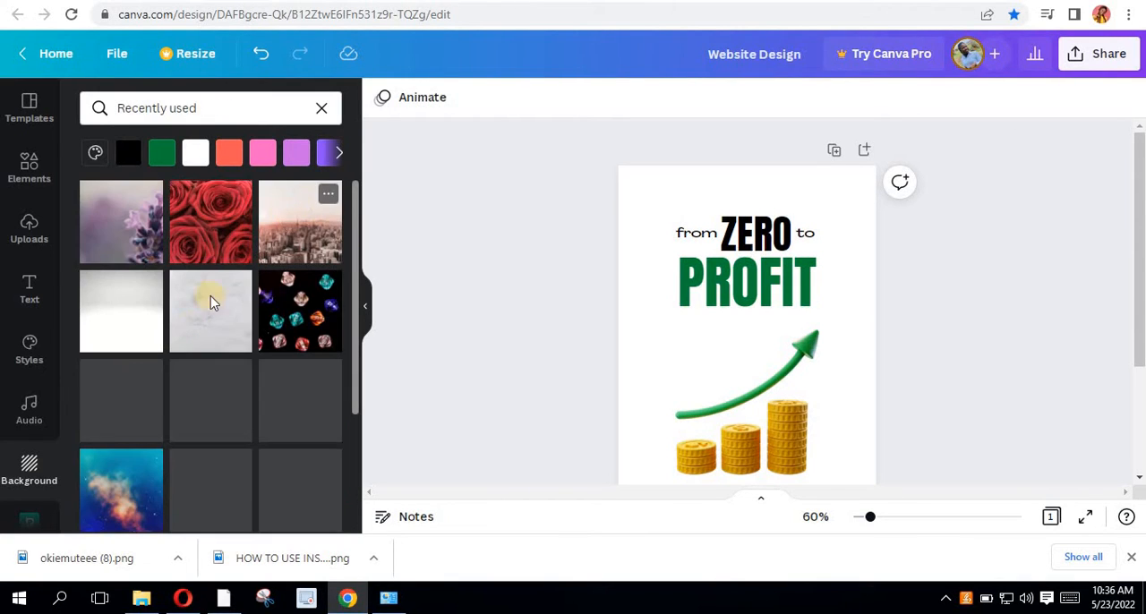
{"action": "scroll", "coordinate": [236, 414], "scroll_direction": "down", "scroll_amount": 8}
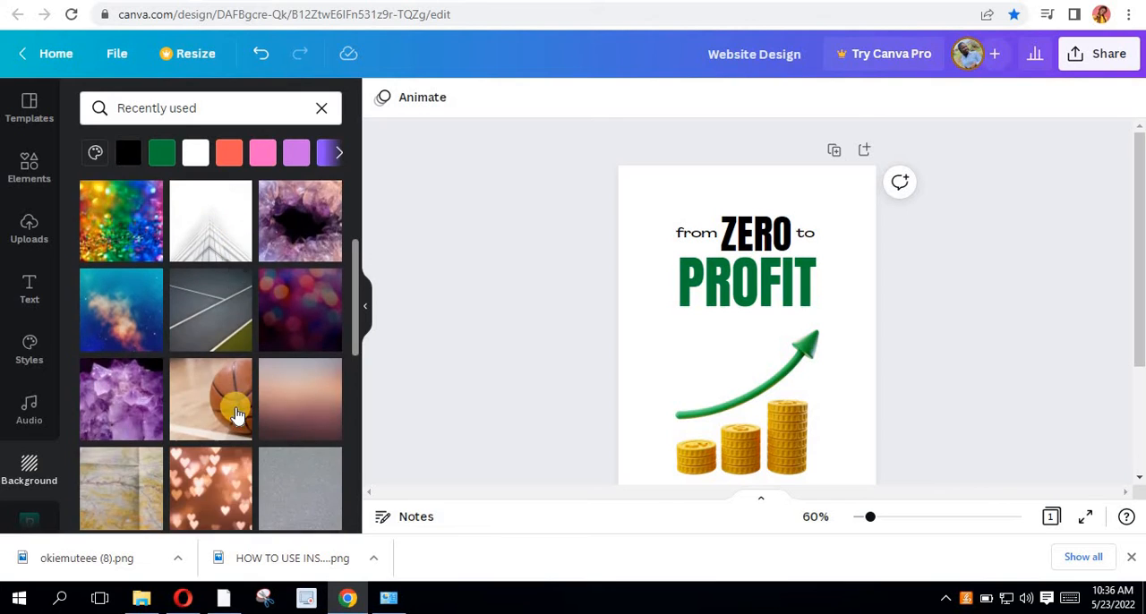
{"action": "scroll", "coordinate": [232, 392], "scroll_direction": "down", "scroll_amount": 1}
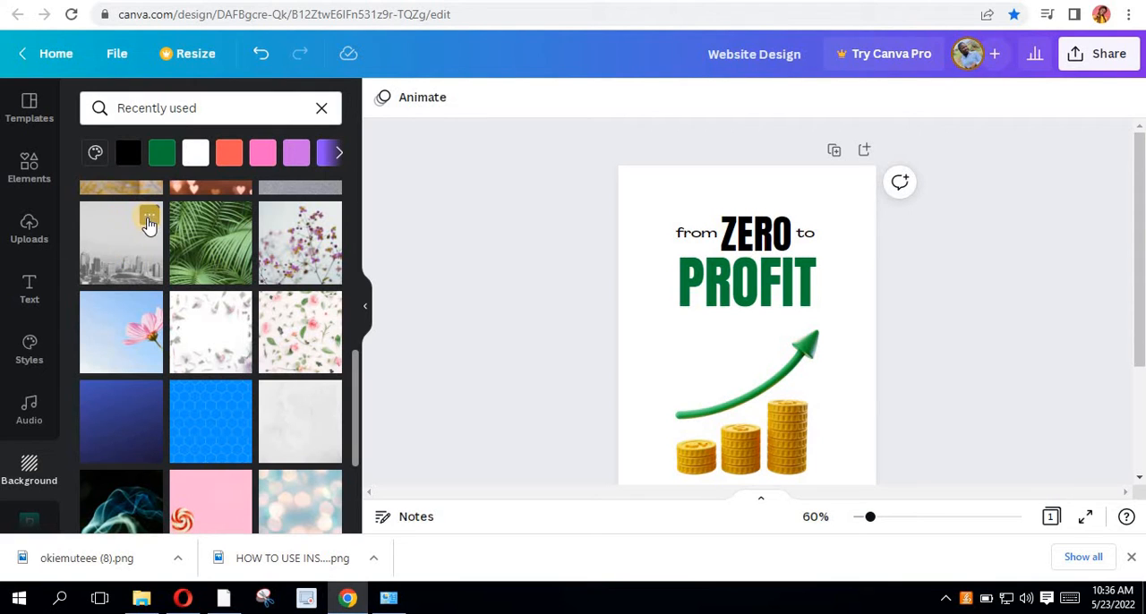
{"action": "left_click", "coordinate": [149, 217]}
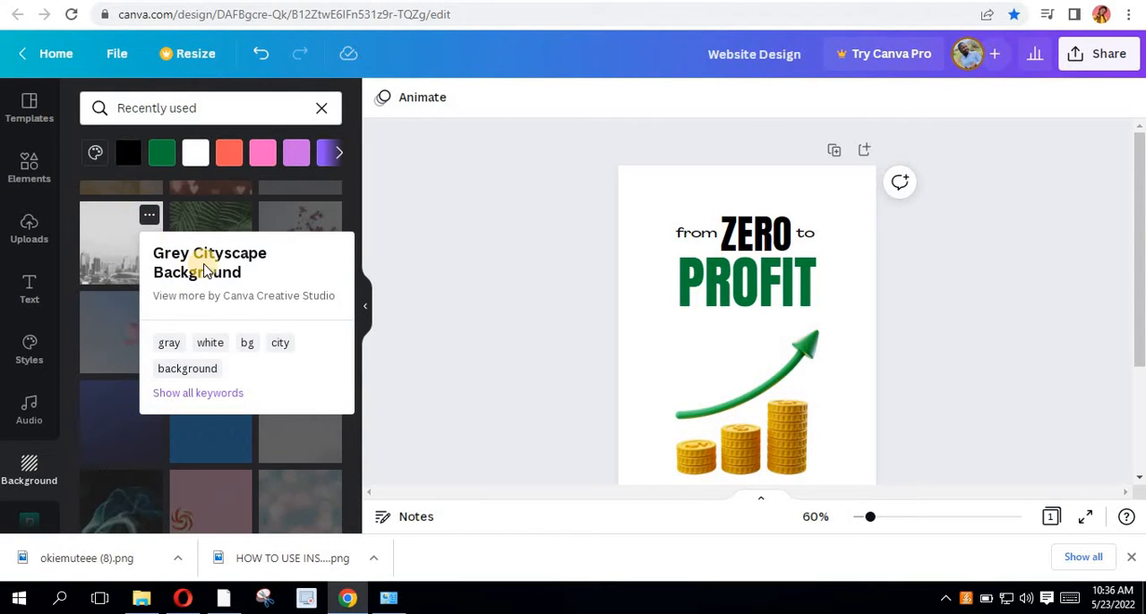
{"action": "left_click", "coordinate": [120, 248]}
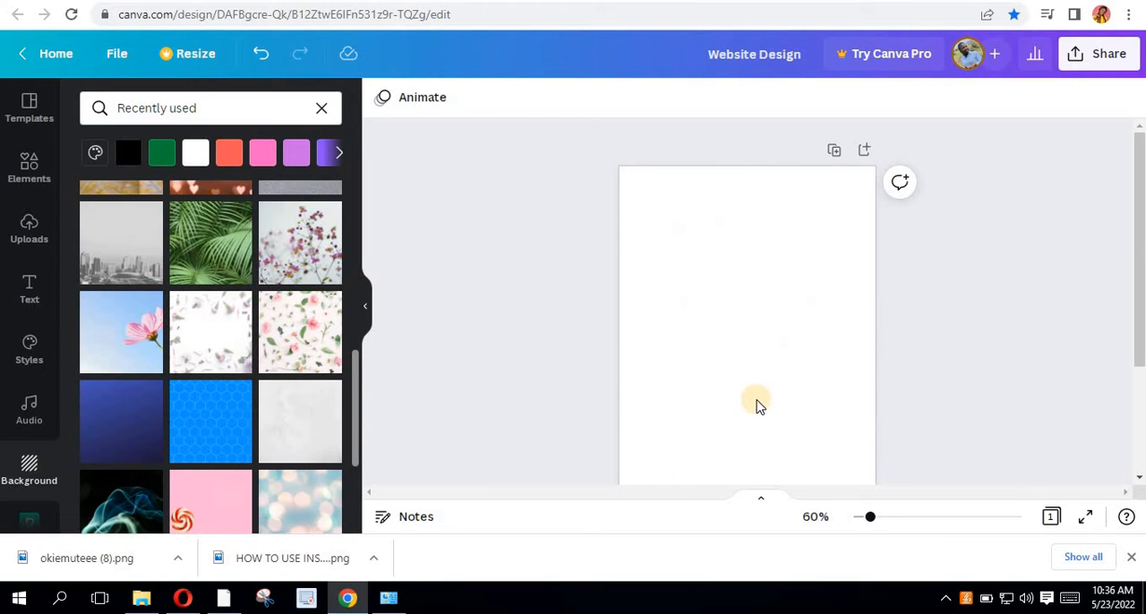
- Fade the cityscape background by setting its transparency to 10
{"action": "scroll", "coordinate": [765, 414], "scroll_direction": "down", "scroll_amount": 2}
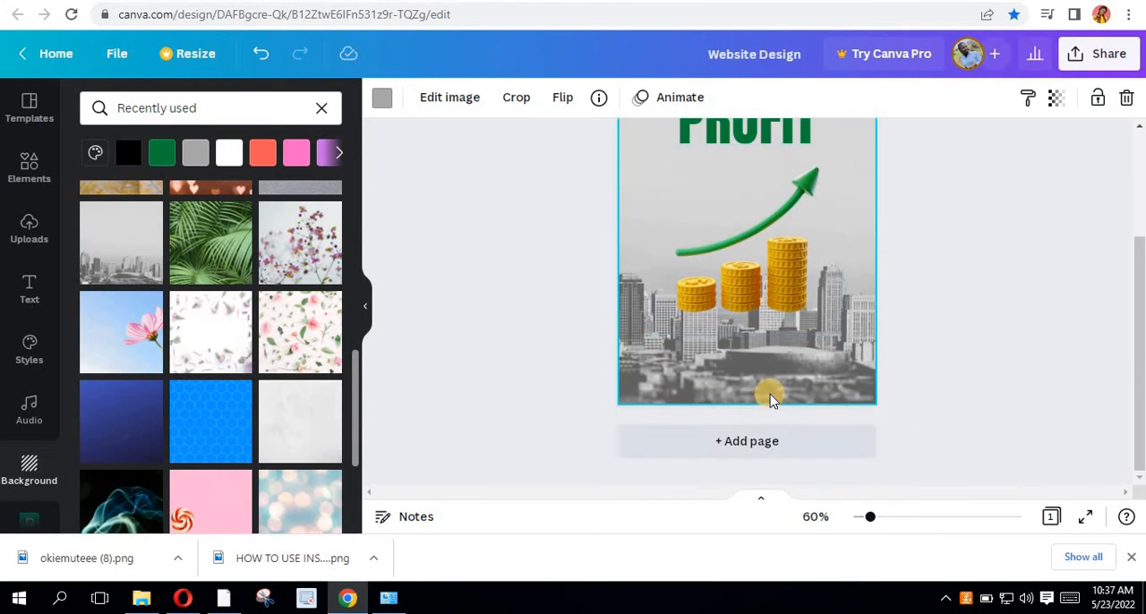
{"action": "scroll", "coordinate": [767, 391], "scroll_direction": "up", "scroll_amount": 2}
{"action": "scroll", "coordinate": [761, 391], "scroll_direction": "down", "scroll_amount": 2}
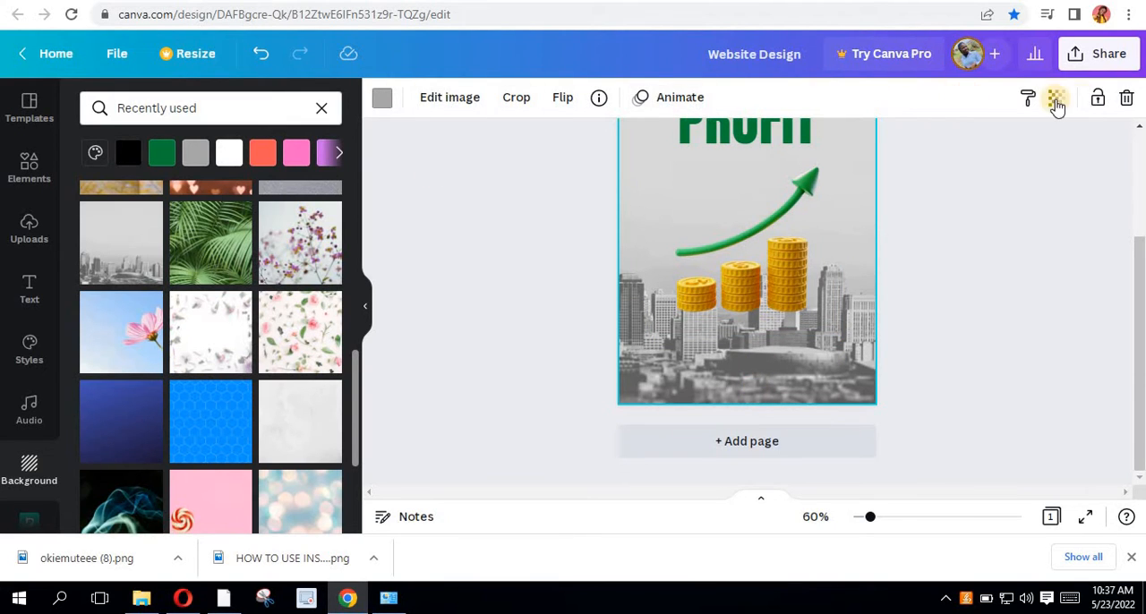
{"action": "left_click", "coordinate": [1058, 103]}
{"action": "left_click_drag", "start_coordinate": [974, 162], "coordinate": [905, 176]}
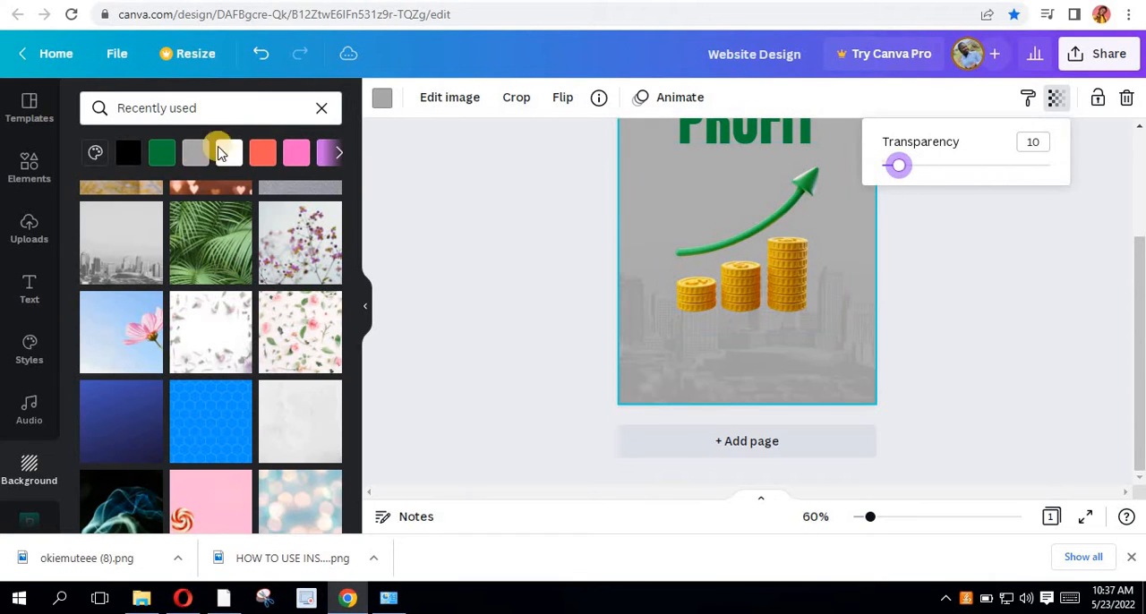
- Set the background colour behind the faded cityscape to white from the default colours, after trying the photo's light grey
{"action": "left_click", "coordinate": [383, 98]}
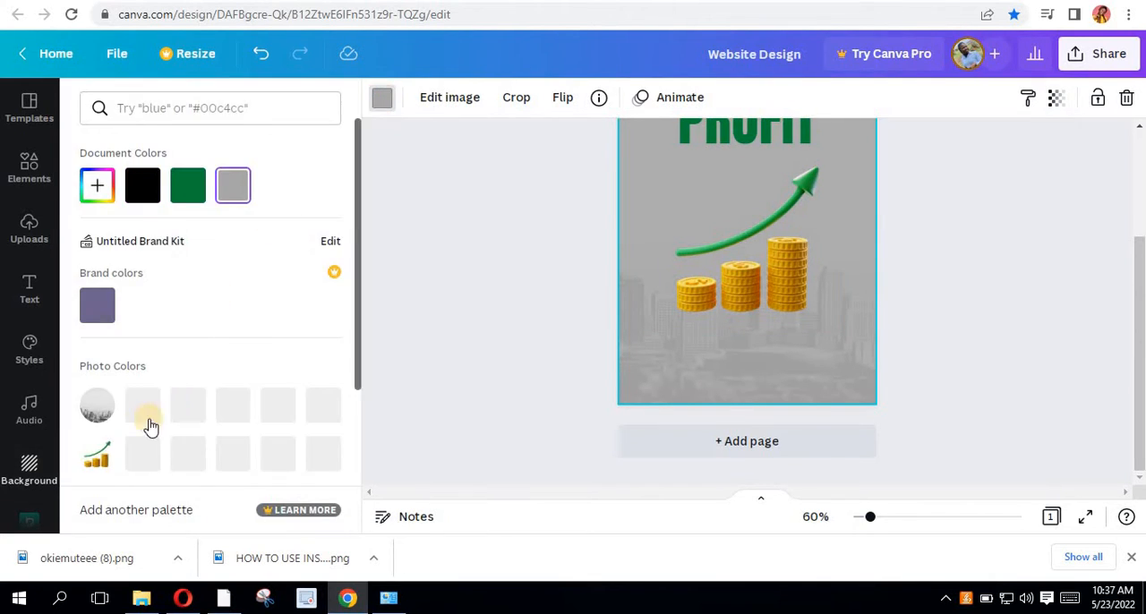
{"action": "left_click", "coordinate": [147, 407]}
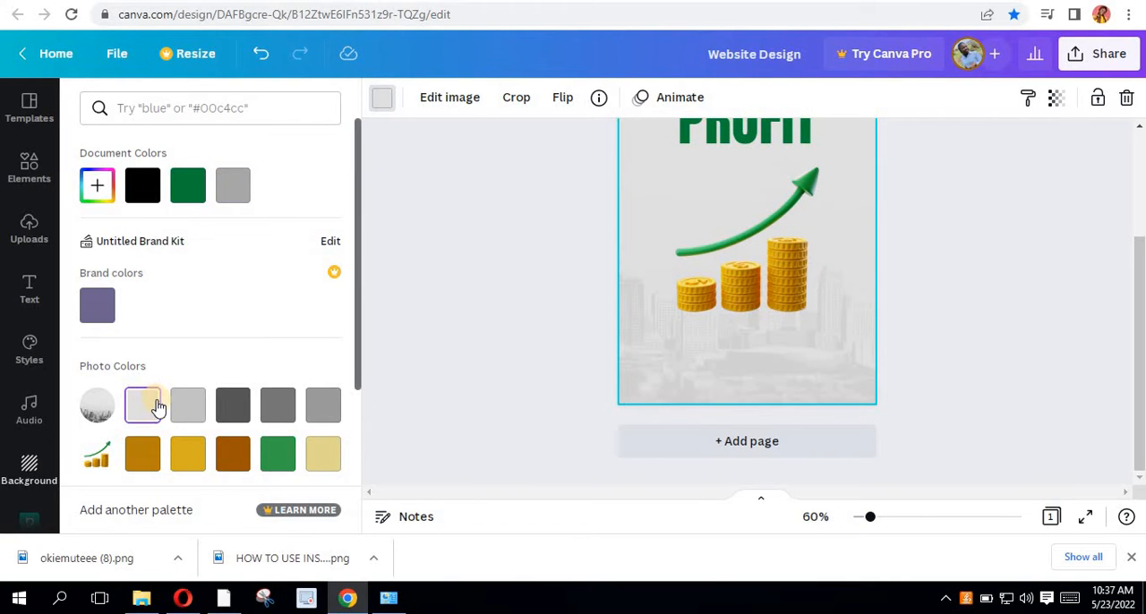
{"action": "scroll", "coordinate": [157, 407], "scroll_direction": "down", "scroll_amount": 2}
{"action": "left_click", "coordinate": [324, 364]}
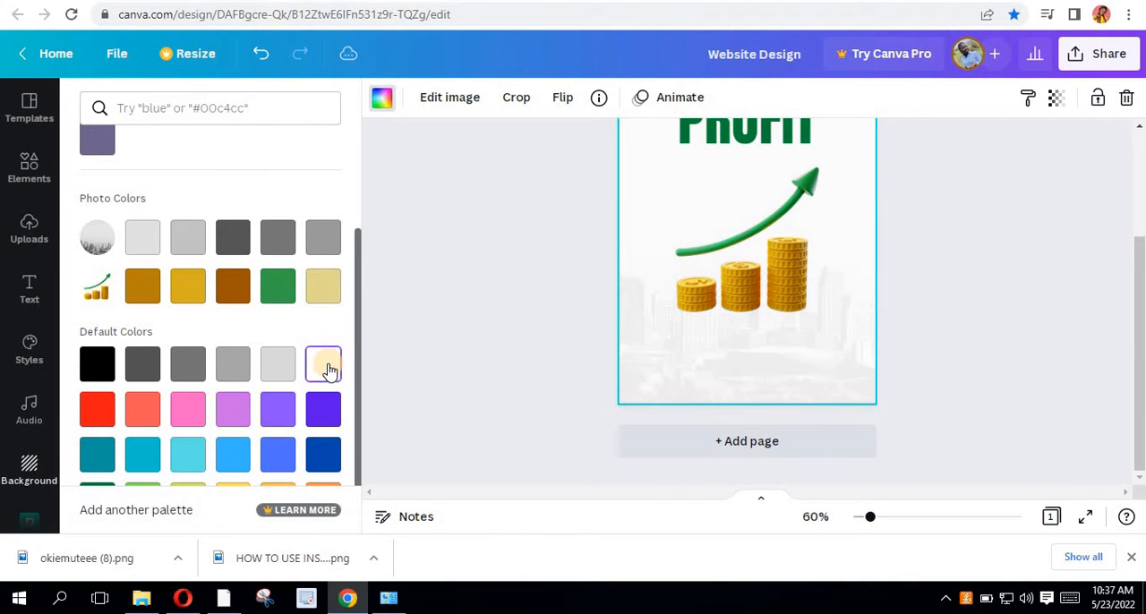
{"action": "scroll", "coordinate": [798, 287], "scroll_direction": "up", "scroll_amount": 2}
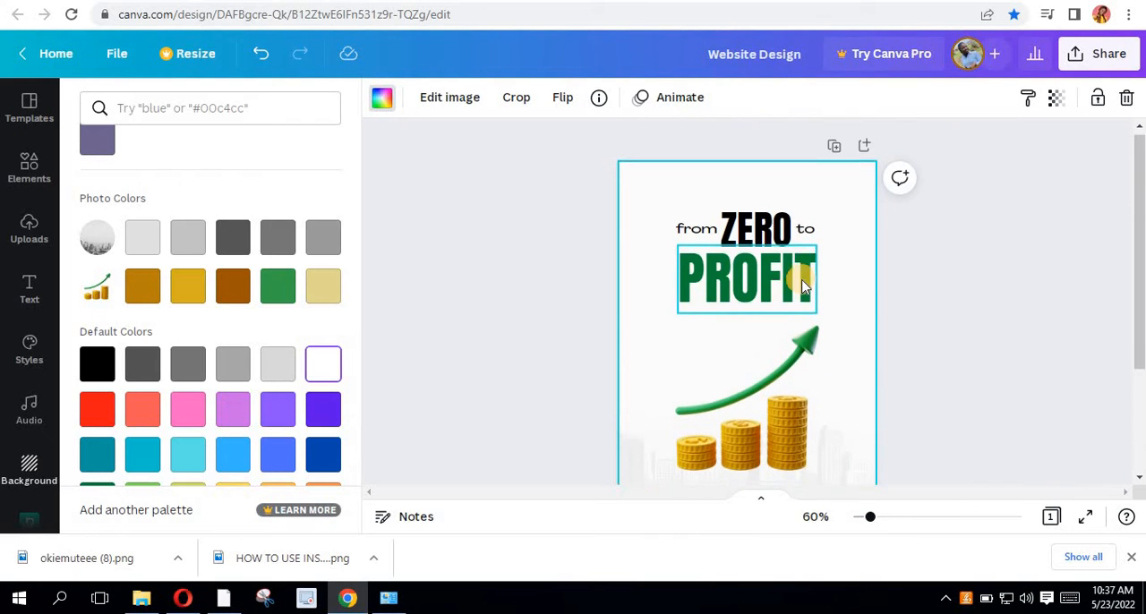
{"action": "scroll", "coordinate": [917, 285], "scroll_direction": "down", "scroll_amount": 2}
{"action": "left_click", "coordinate": [925, 265]}
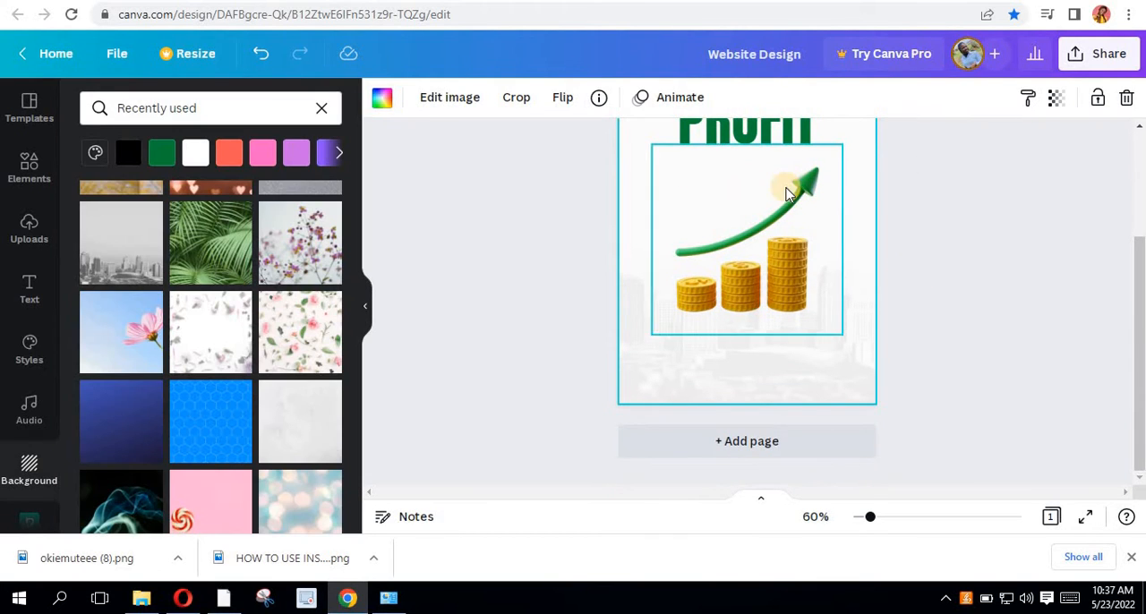
- Add a subheading below the coins near the cover's lower edge and enter the author's full name in it
{"action": "scroll", "coordinate": [785, 184], "scroll_direction": "up", "scroll_amount": 1}
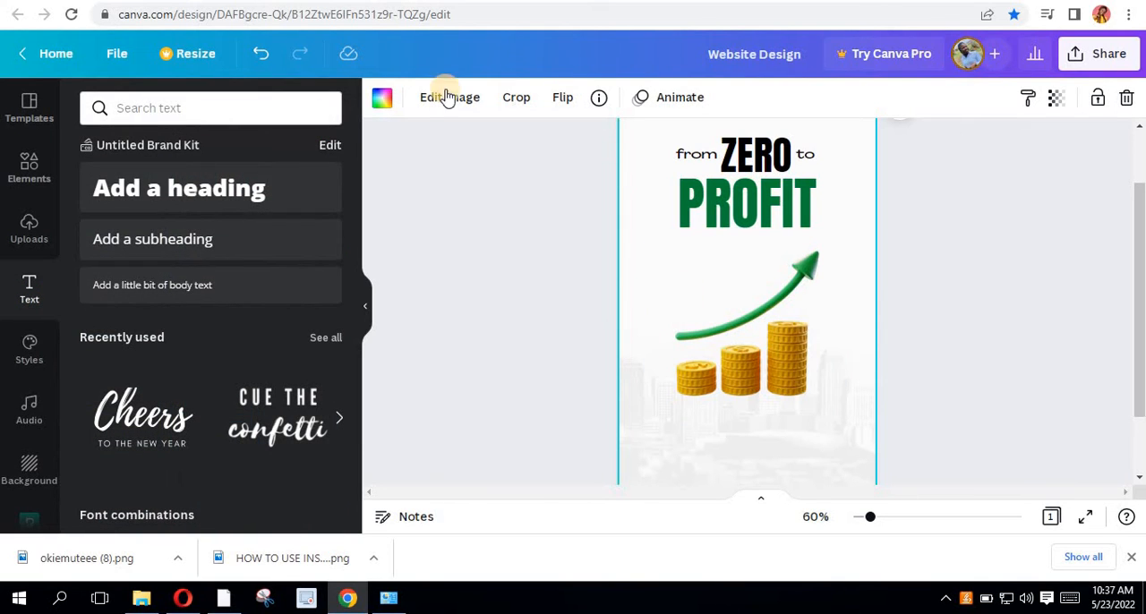
{"action": "left_click", "coordinate": [211, 240]}
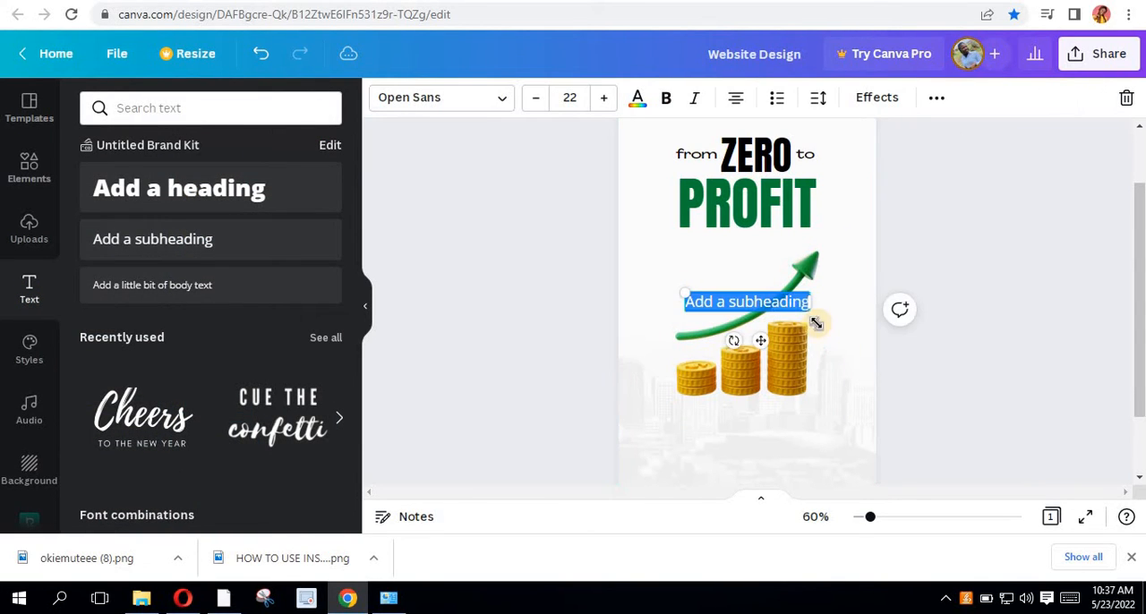
{"action": "scroll", "coordinate": [788, 305], "scroll_direction": "down", "scroll_amount": 1}
{"action": "left_click_drag", "start_coordinate": [760, 408], "coordinate": [761, 405]}
{"action": "scroll", "coordinate": [774, 367], "scroll_direction": "up", "scroll_amount": 2}
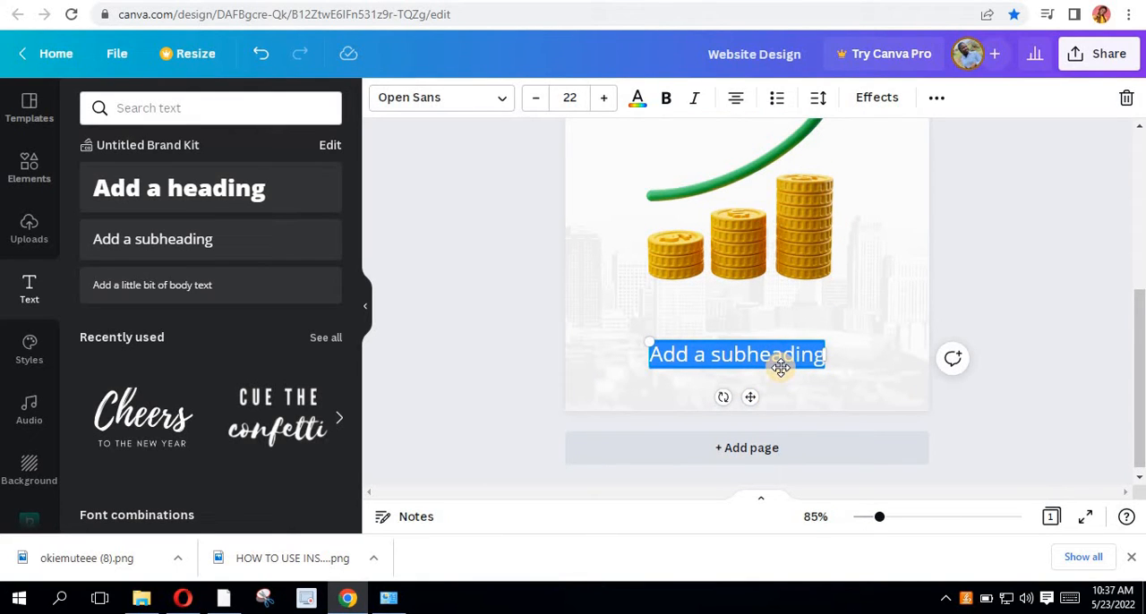
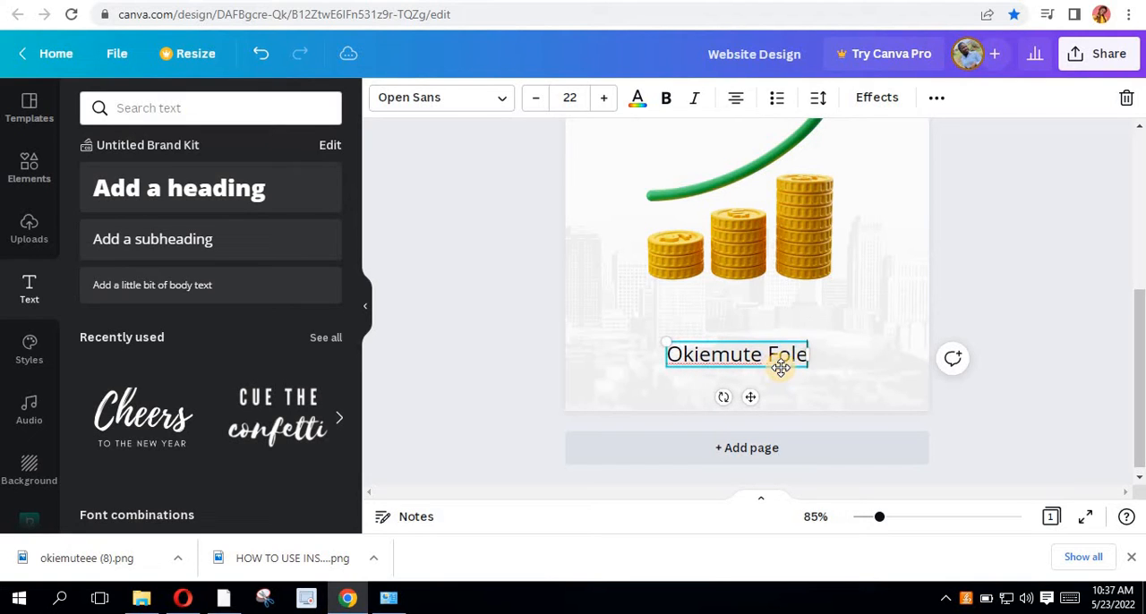
- Shrink the author's name to about size 15.6 and make it bold
{"action": "left_click", "coordinate": [829, 367]}
{"action": "left_click", "coordinate": [797, 361]}
{"action": "left_click", "coordinate": [804, 365]}
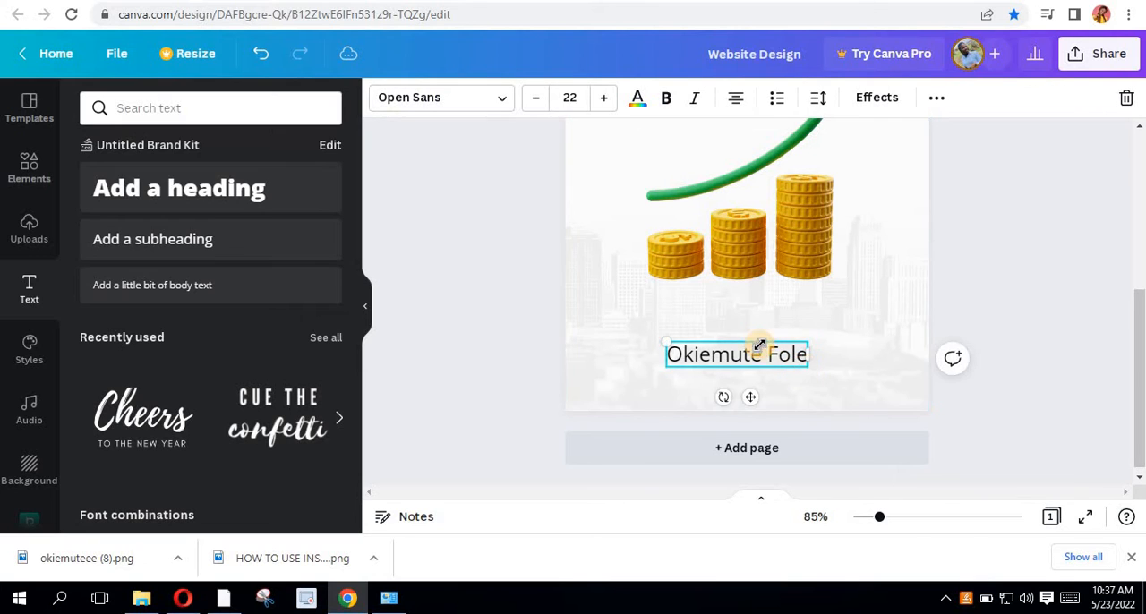
{"action": "left_click_drag", "start_coordinate": [759, 345], "coordinate": [740, 357]}
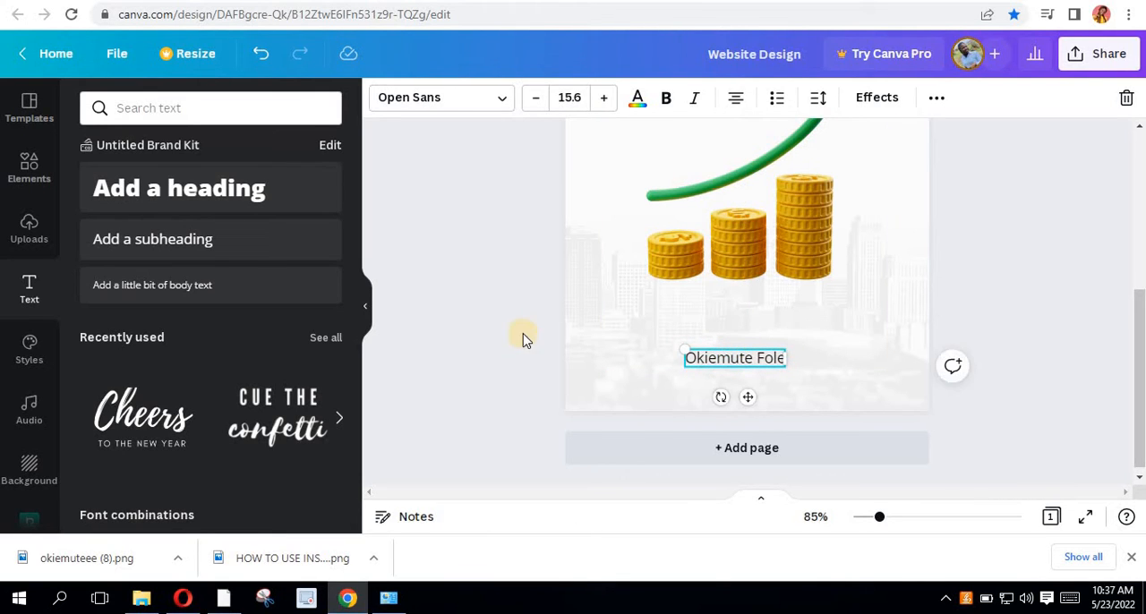
{"action": "left_click", "coordinate": [743, 373]}
{"action": "left_click", "coordinate": [738, 367]}
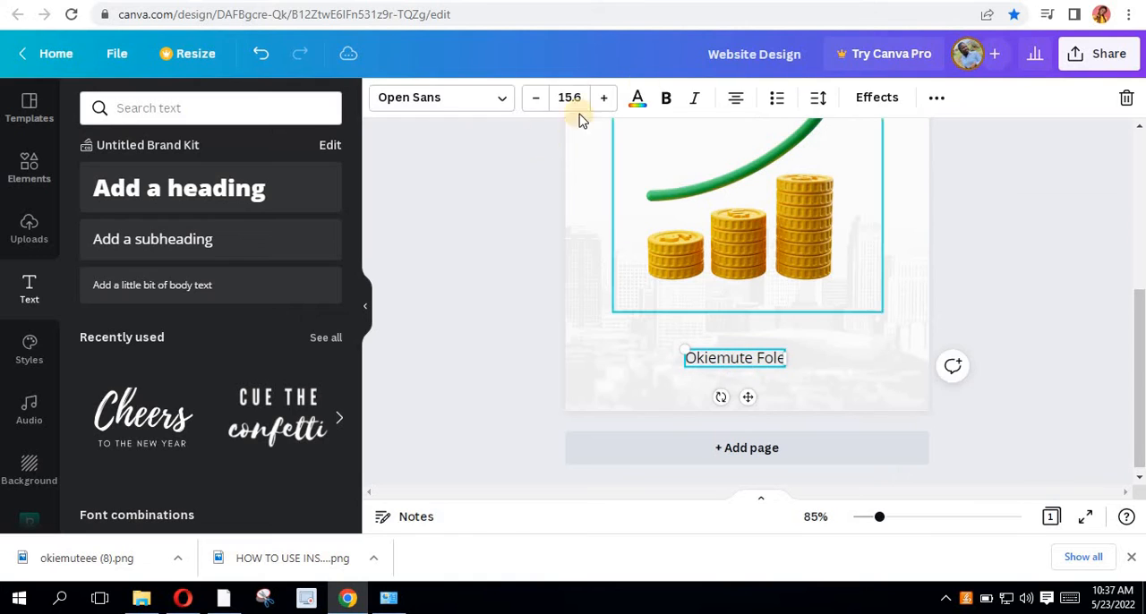
{"action": "left_click", "coordinate": [666, 100]}
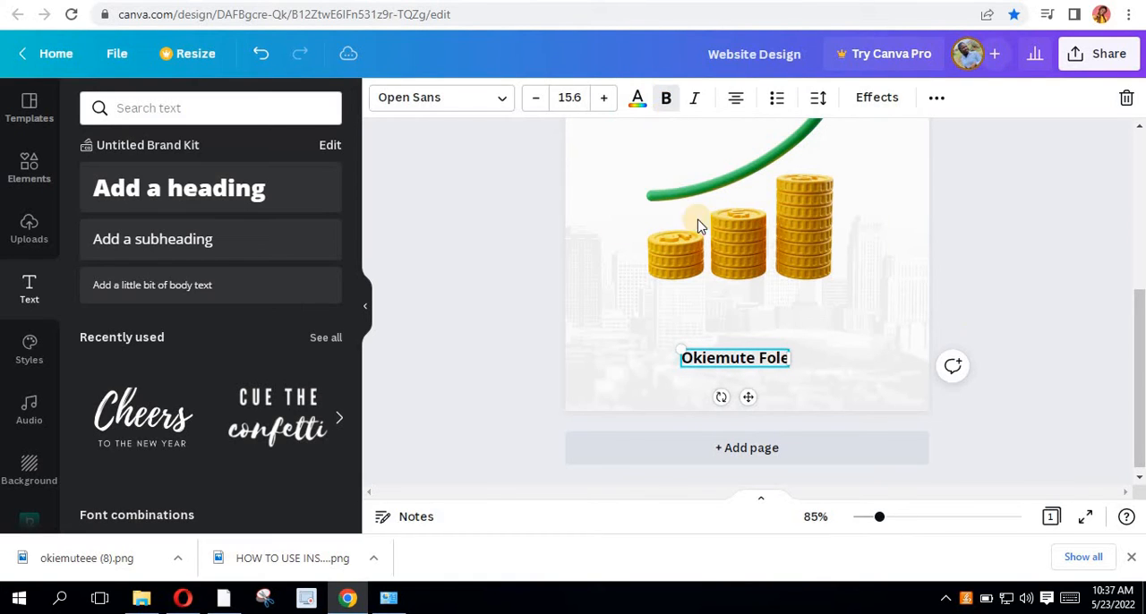
{"action": "left_click", "coordinate": [956, 293]}
- Duplicate the author's name as a non-bold line of about size 10.9 beneath it, reading "Tech-Savvy"
{"action": "left_click", "coordinate": [728, 364]}
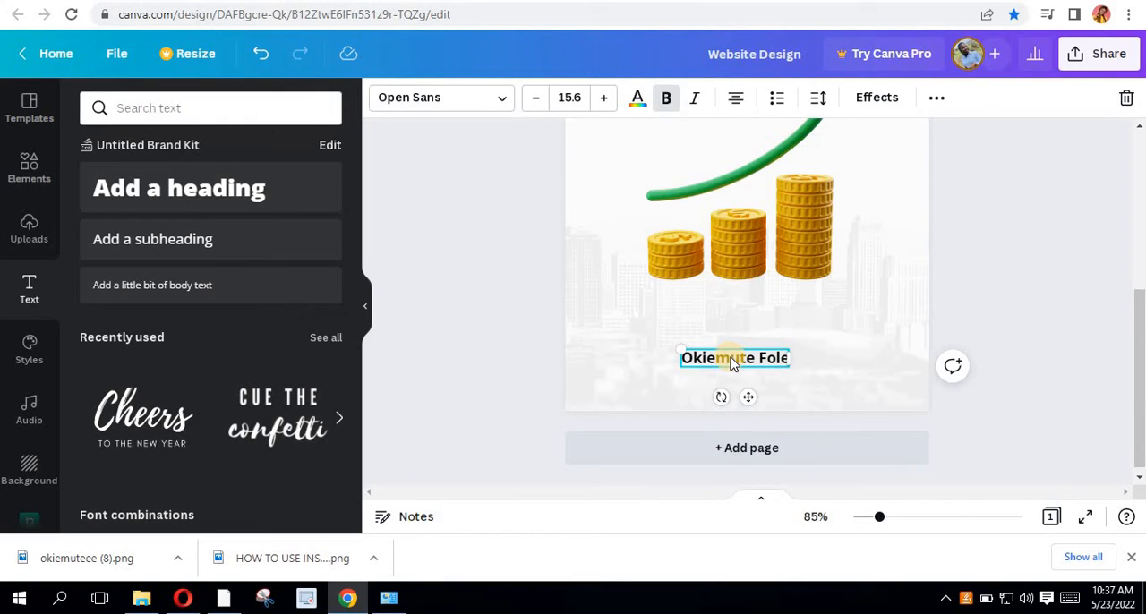
{"action": "key", "text": "ctrl+d"}
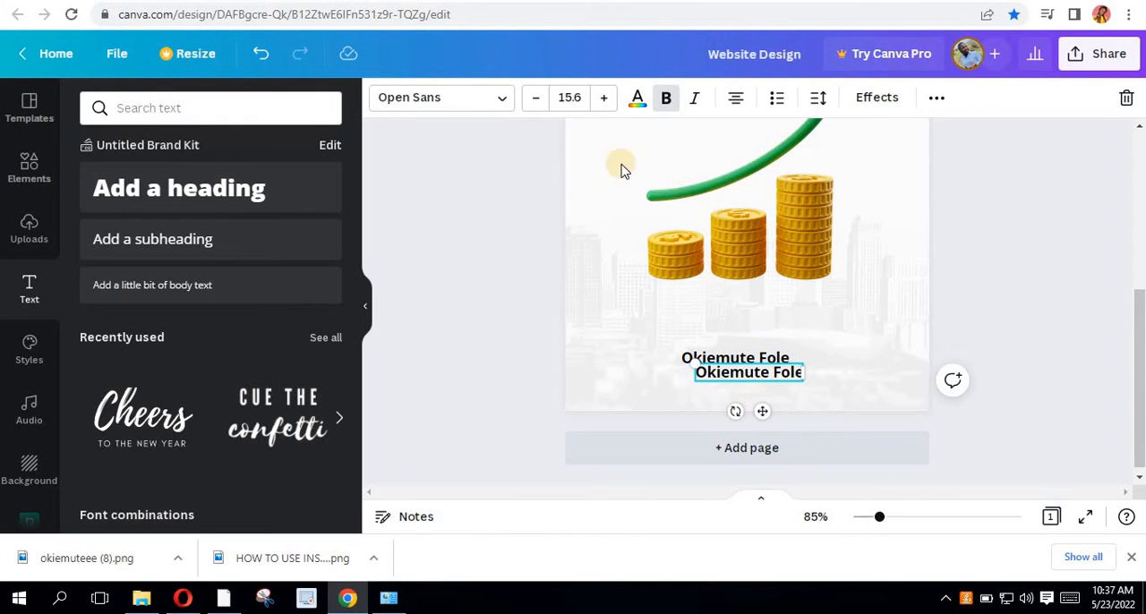
{"action": "left_click", "coordinate": [667, 100]}
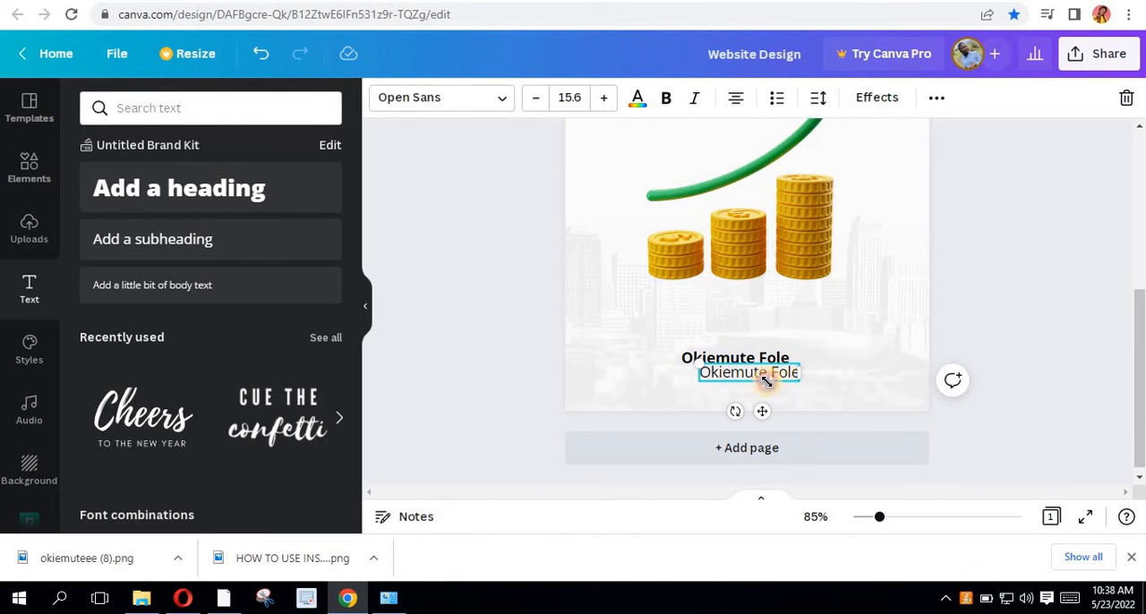
{"action": "left_click_drag", "start_coordinate": [766, 381], "coordinate": [736, 381]}
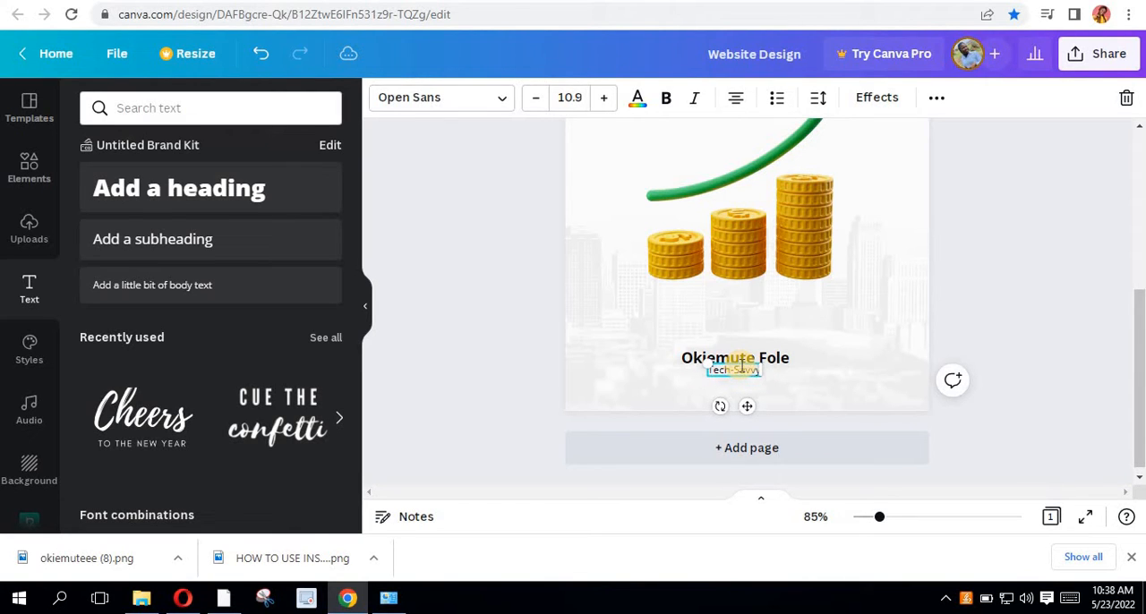
- Widen the letter spacing of the "Tech-Savvy" line to about 691
{"action": "left_click", "coordinate": [650, 344]}
{"action": "left_click", "coordinate": [727, 369]}
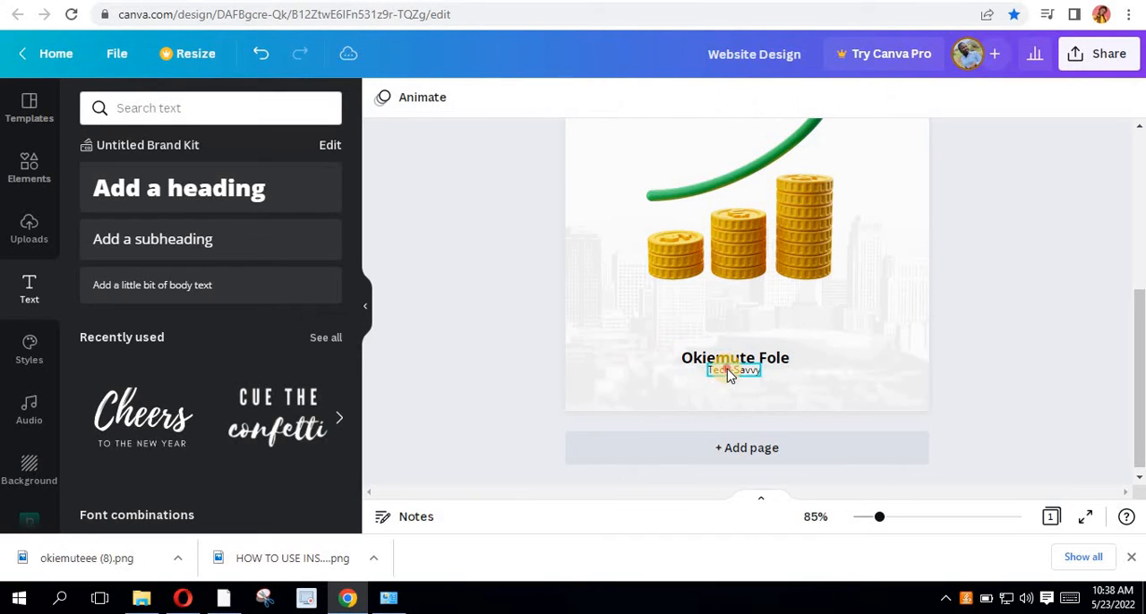
{"action": "left_click", "coordinate": [818, 97]}
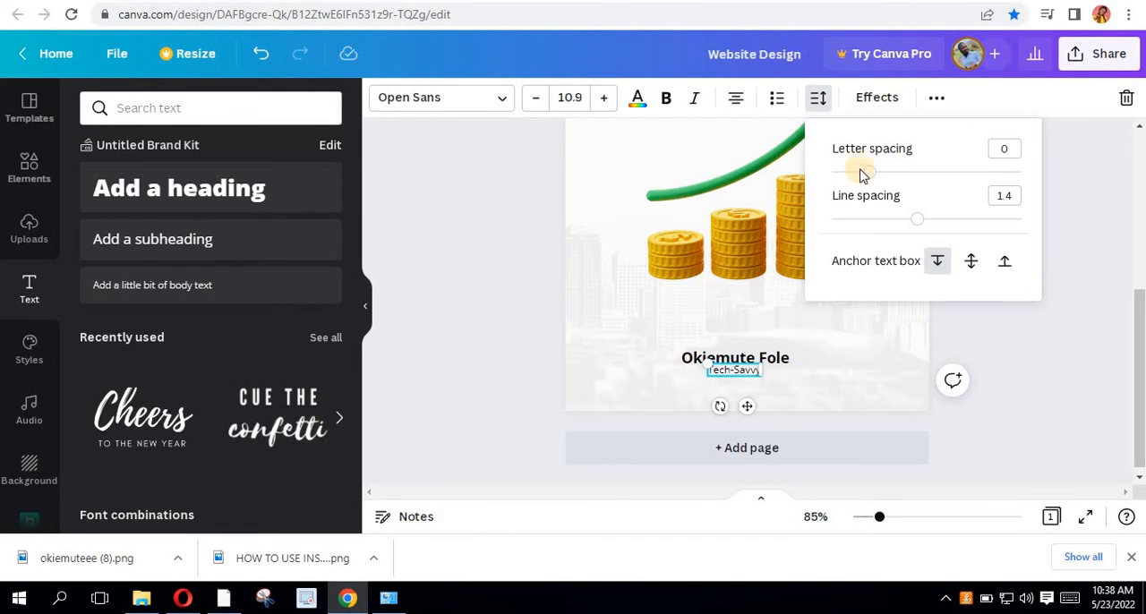
{"action": "left_click_drag", "start_coordinate": [866, 175], "coordinate": [1000, 200]}
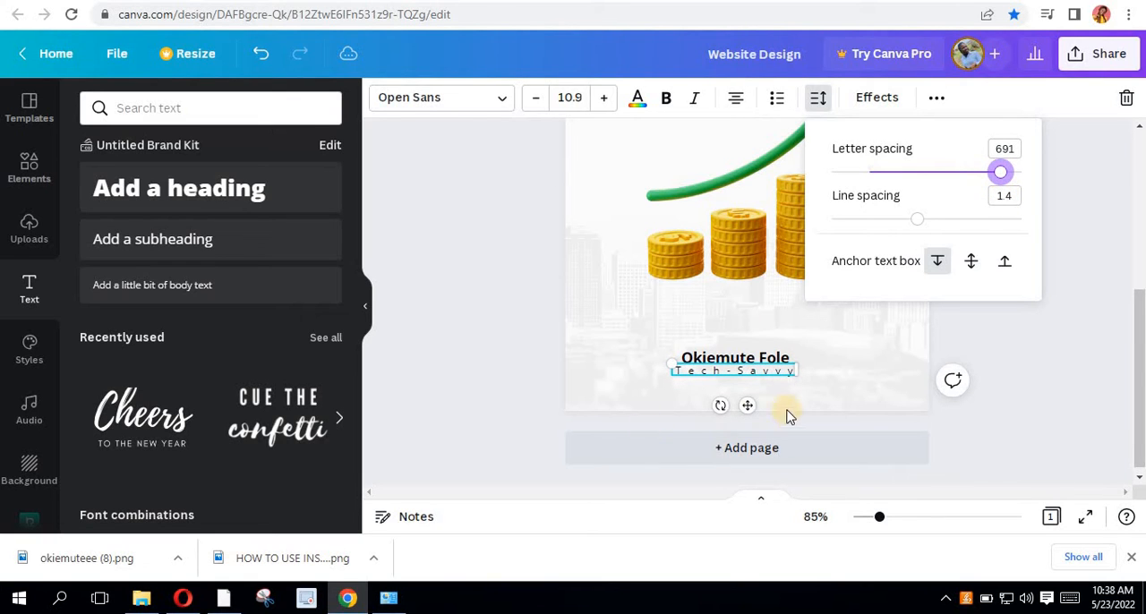
- Move the "Tech-Savvy" line slightly down so it sits centred just beneath the author's name without overlapping
{"action": "scroll", "coordinate": [748, 391], "scroll_direction": "up", "scroll_amount": 4}
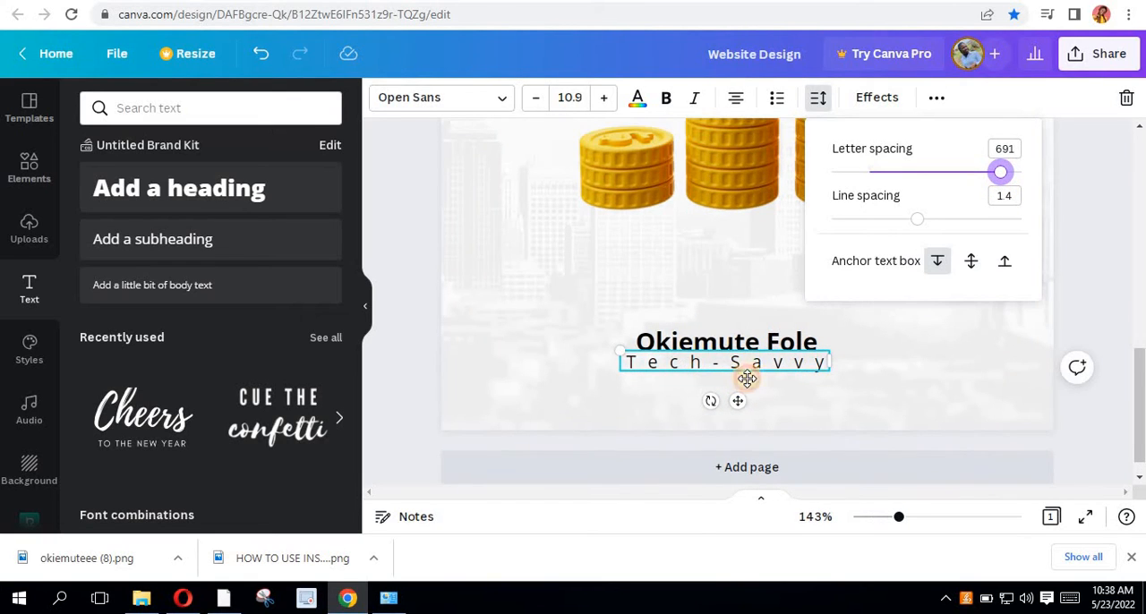
{"action": "left_click_drag", "start_coordinate": [747, 379], "coordinate": [753, 380]}
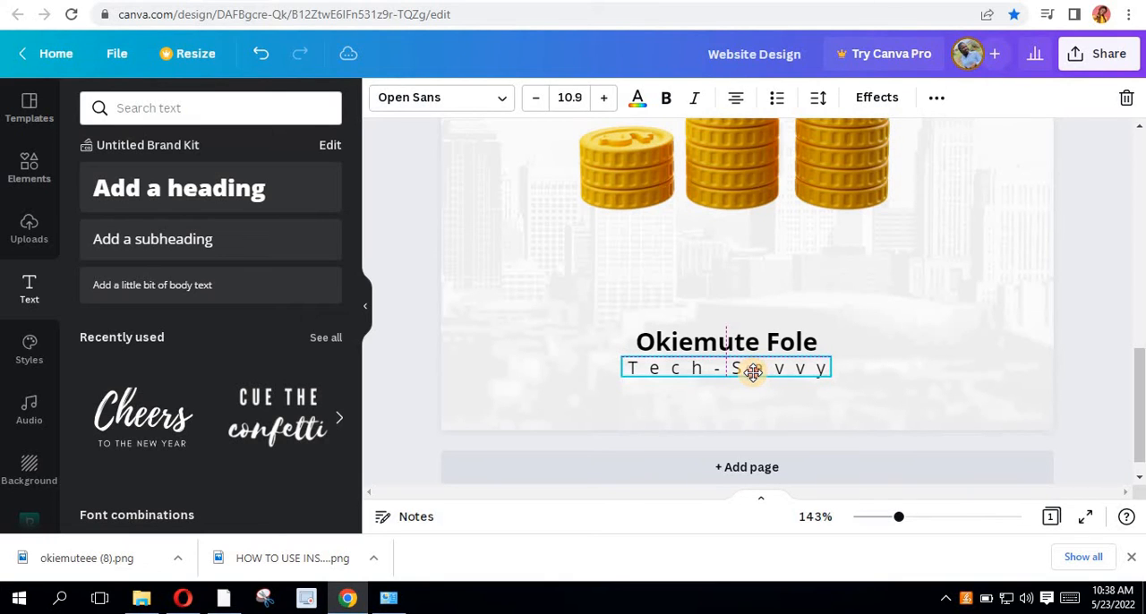
{"action": "left_click", "coordinate": [876, 343]}
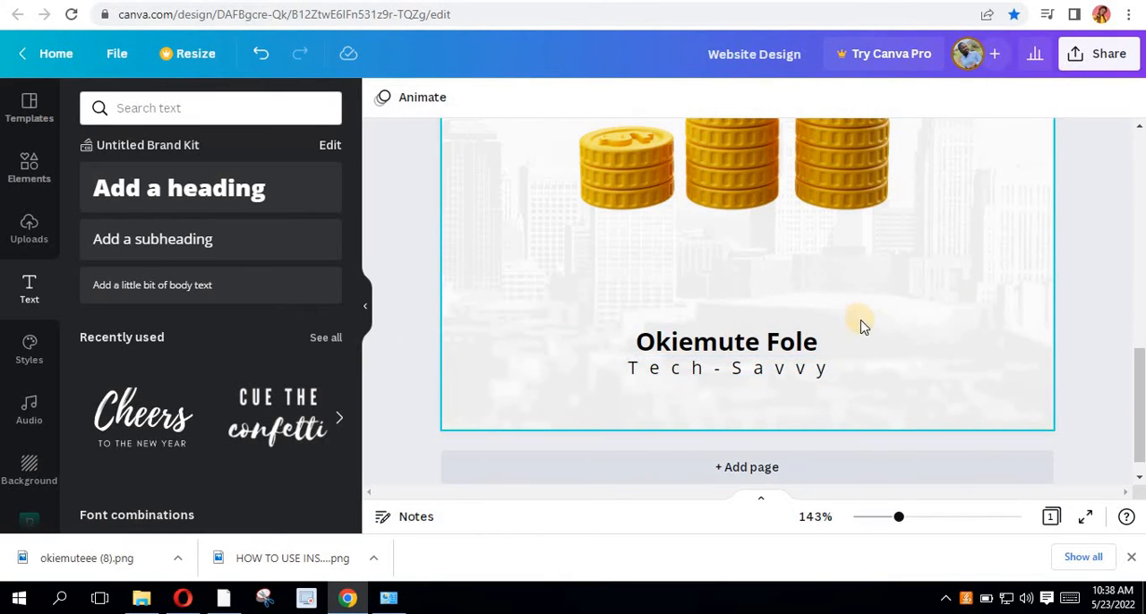
{"action": "scroll", "coordinate": [861, 326], "scroll_direction": "down", "scroll_amount": 4, "text": "ctrl"}
{"action": "left_click", "coordinate": [739, 375]}
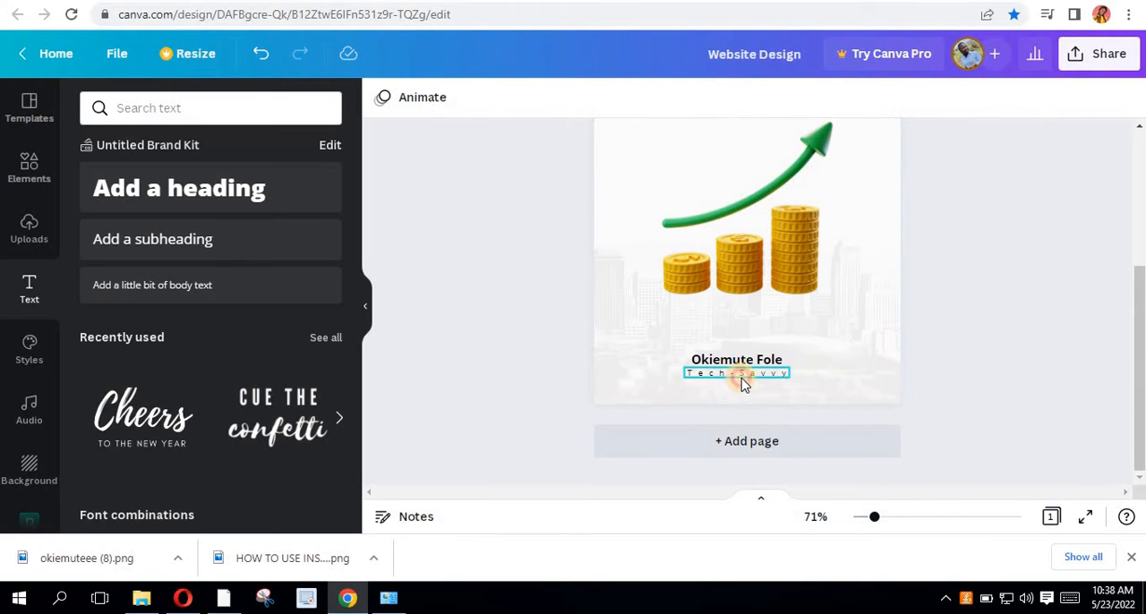
- Select the author's name and the "Tech-Savvy" line together and move them slightly up, centred horizontally on the cover
{"action": "left_click", "coordinate": [766, 358], "text": "shift"}
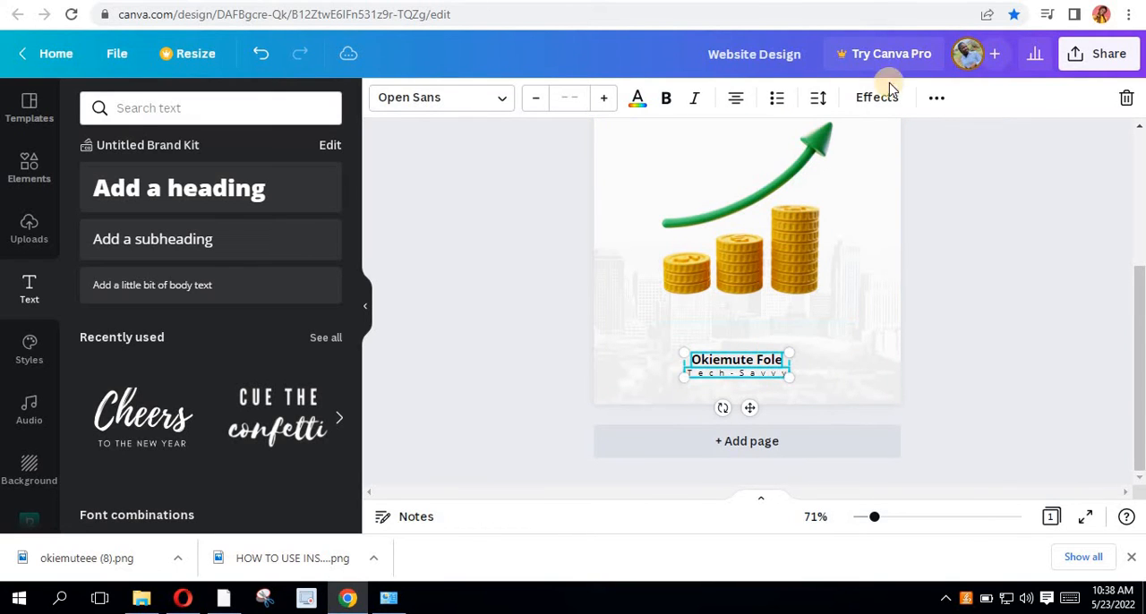
{"action": "left_click", "coordinate": [935, 99]}
{"action": "left_click", "coordinate": [769, 141]}
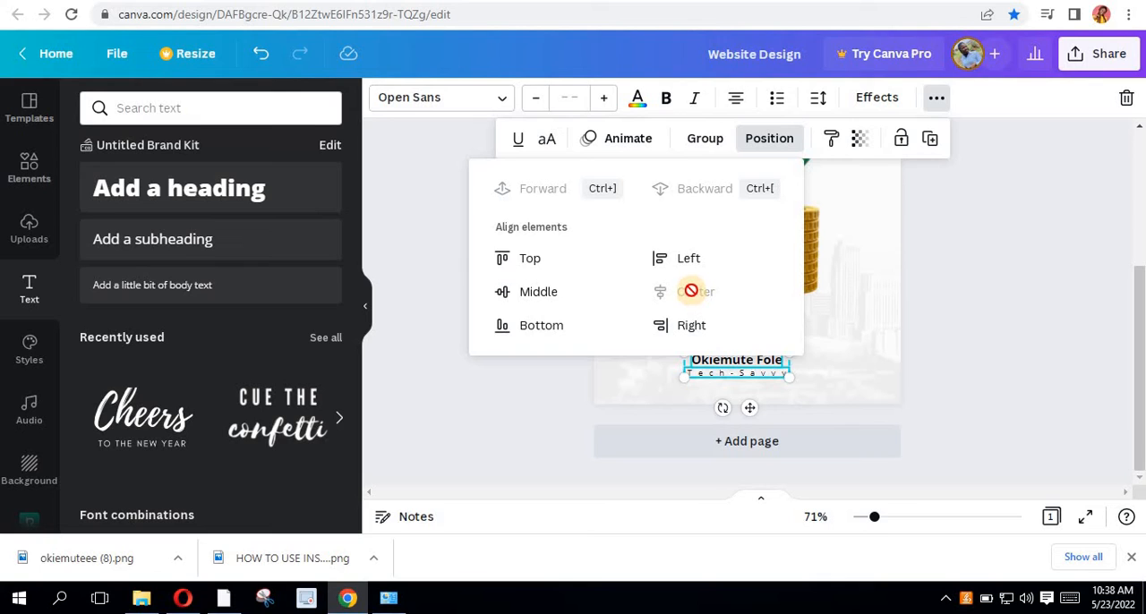
{"action": "left_click", "coordinate": [874, 369]}
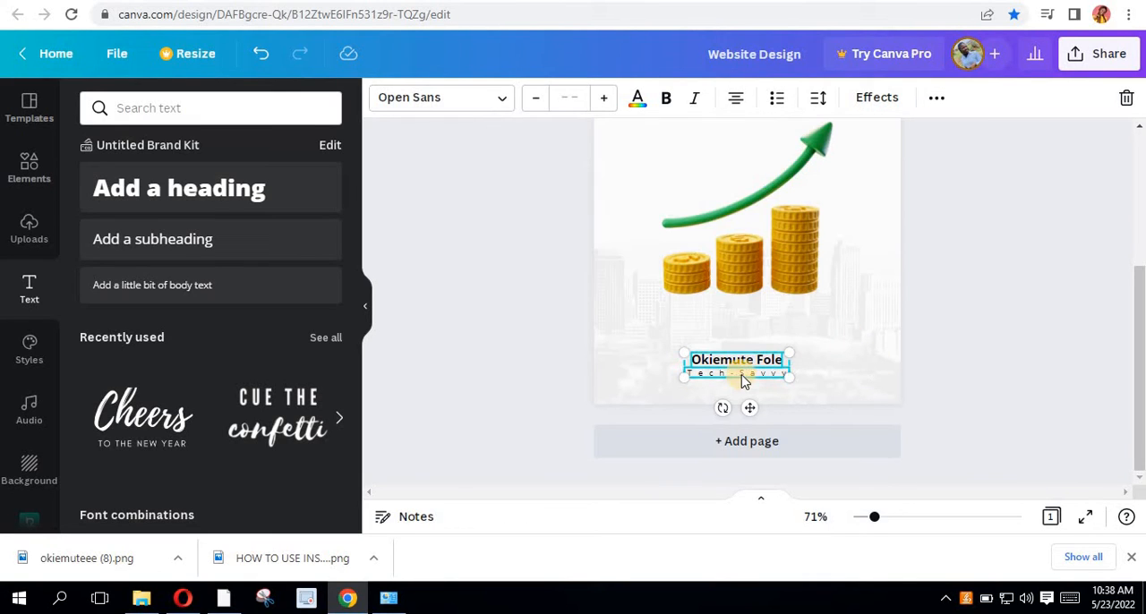
{"action": "left_click_drag", "start_coordinate": [740, 372], "coordinate": [762, 368]}
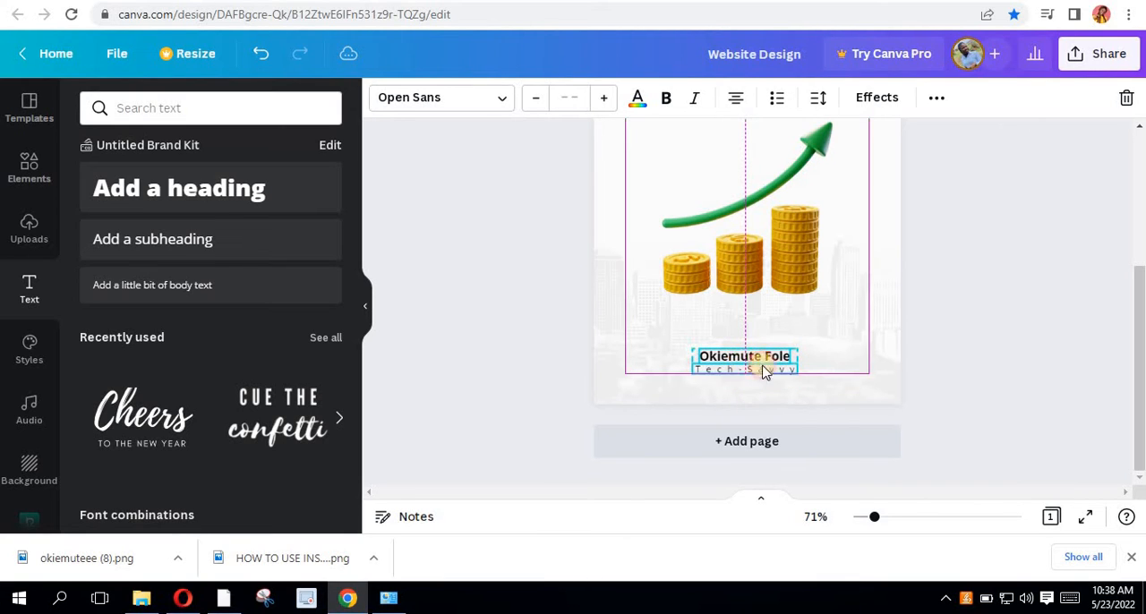
{"action": "left_click", "coordinate": [908, 387]}
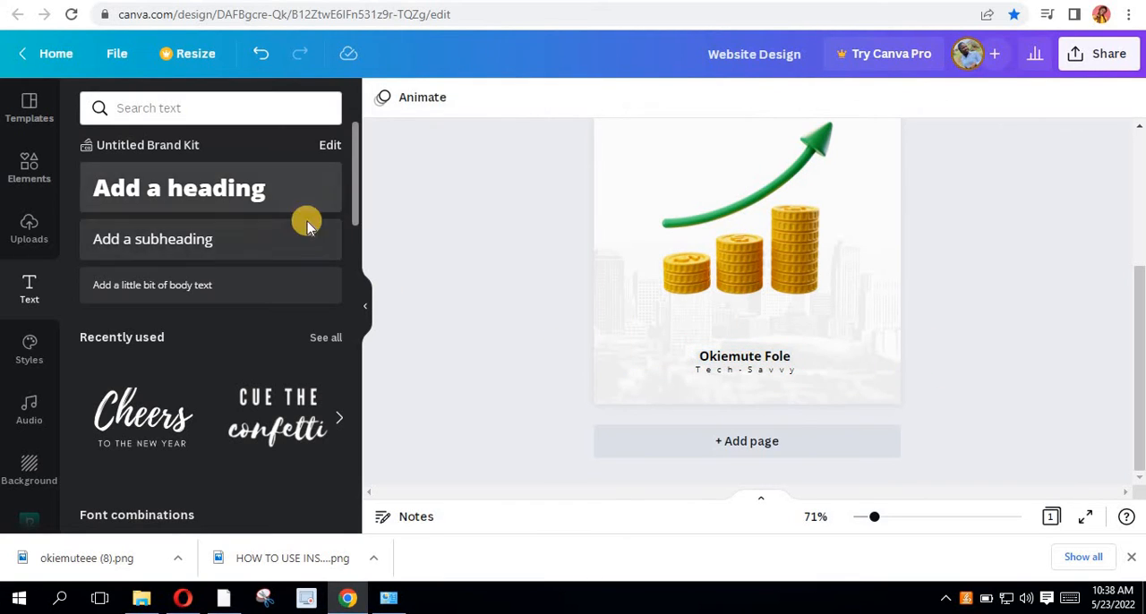
- Add a dark gold square shape and stretch it into a thin full-width band along the cover's bottom edge
{"action": "left_click", "coordinate": [29, 184]}
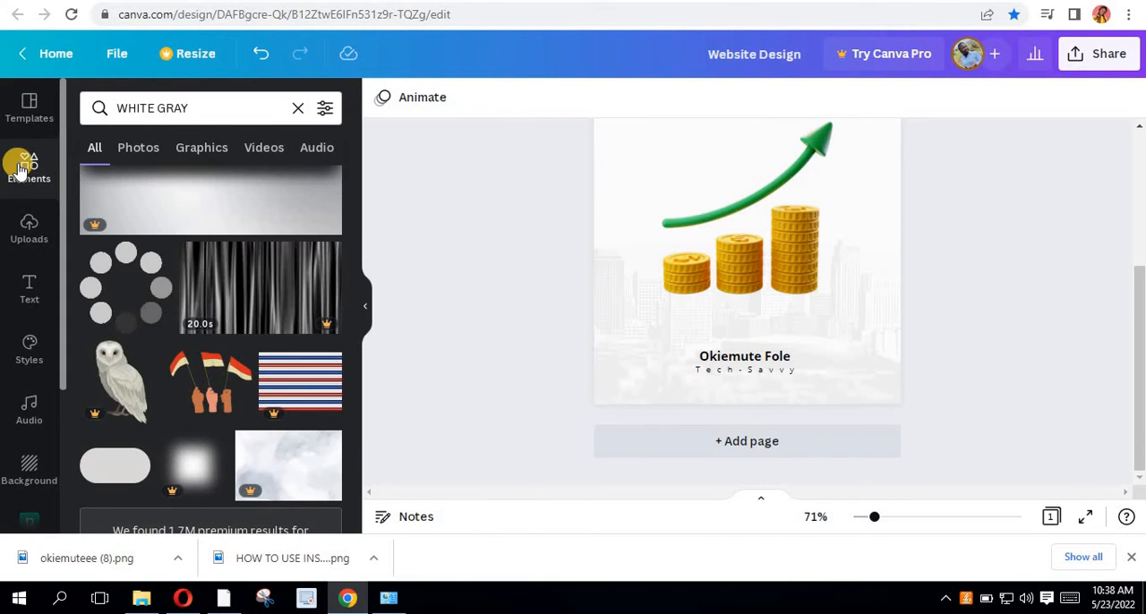
{"action": "left_click", "coordinate": [298, 107]}
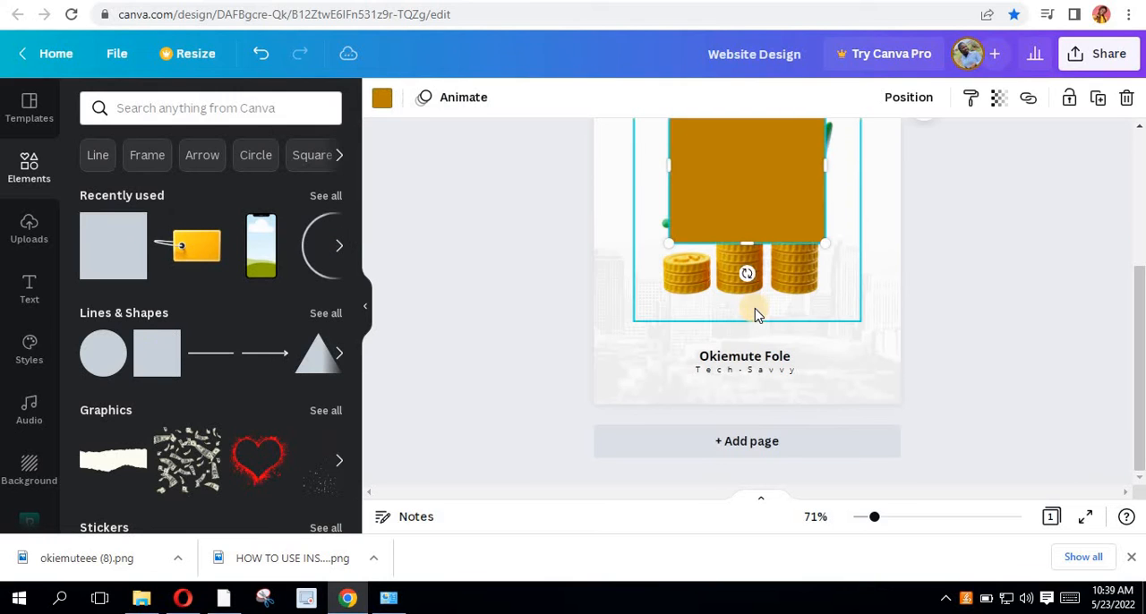
{"action": "left_click_drag", "start_coordinate": [789, 383], "coordinate": [704, 413]}
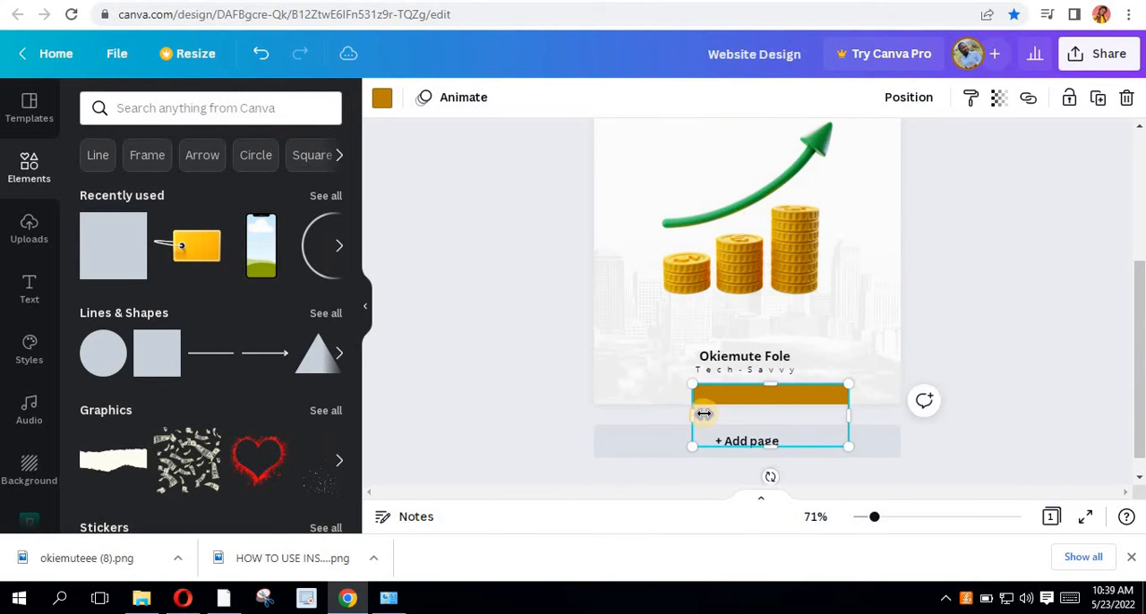
{"action": "left_click_drag", "start_coordinate": [616, 412], "coordinate": [563, 413]}
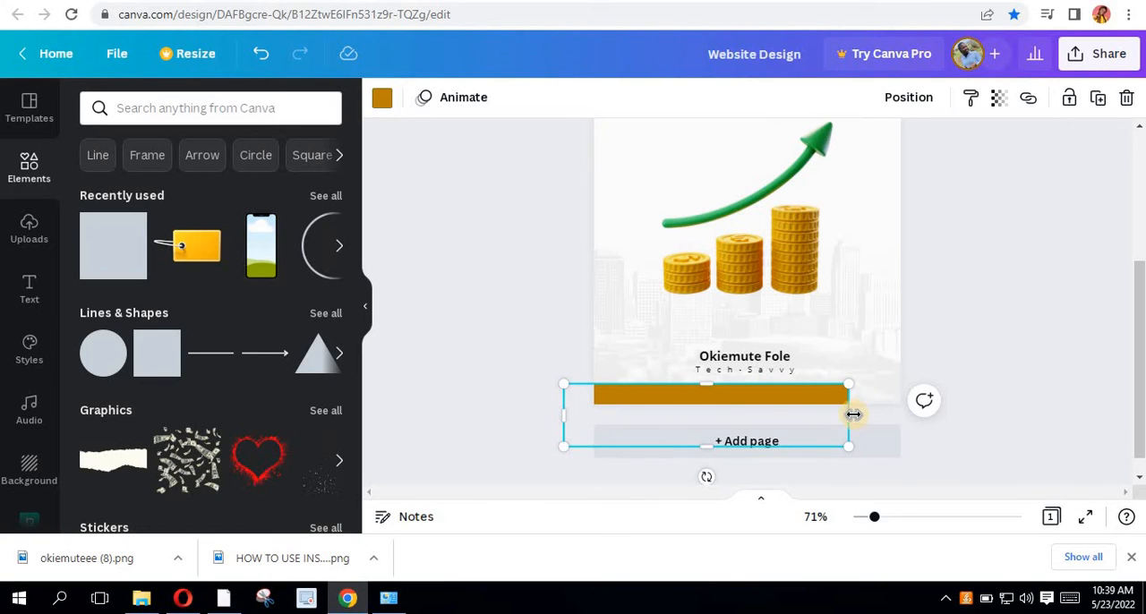
{"action": "left_click_drag", "start_coordinate": [946, 420], "coordinate": [941, 414]}
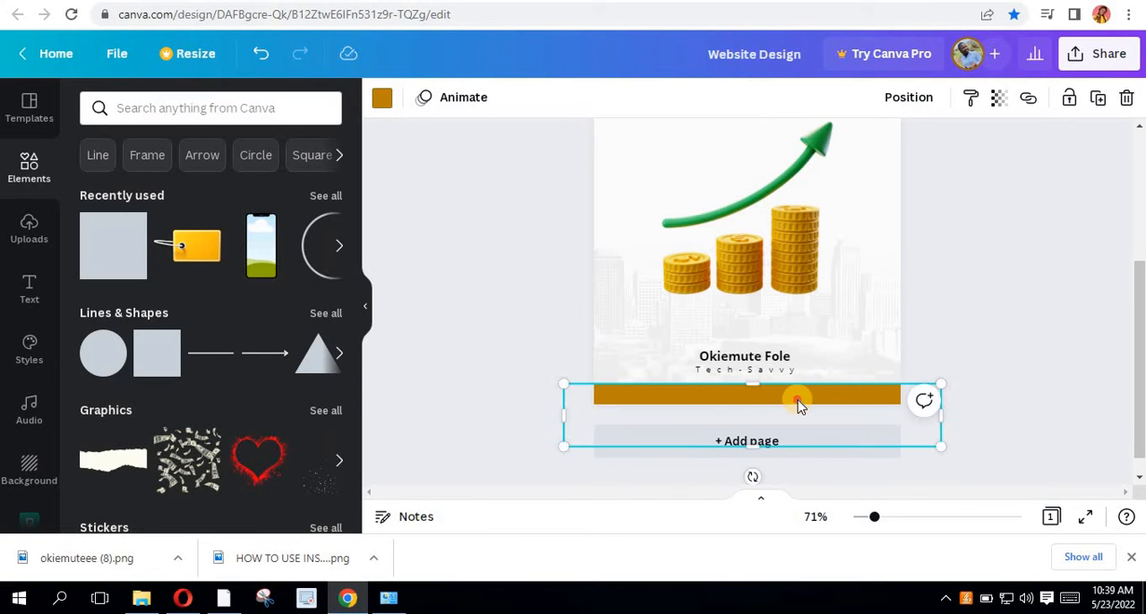
{"action": "mouse_move", "coordinate": [796, 392]}
{"action": "left_mouse_down"}
{"action": "mouse_move", "coordinate": [798, 402]}
{"action": "mouse_move", "coordinate": [792, 344]}
{"action": "mouse_move", "coordinate": [792, 402]}
{"action": "mouse_move", "coordinate": [780, 393]}
{"action": "left_mouse_up"}
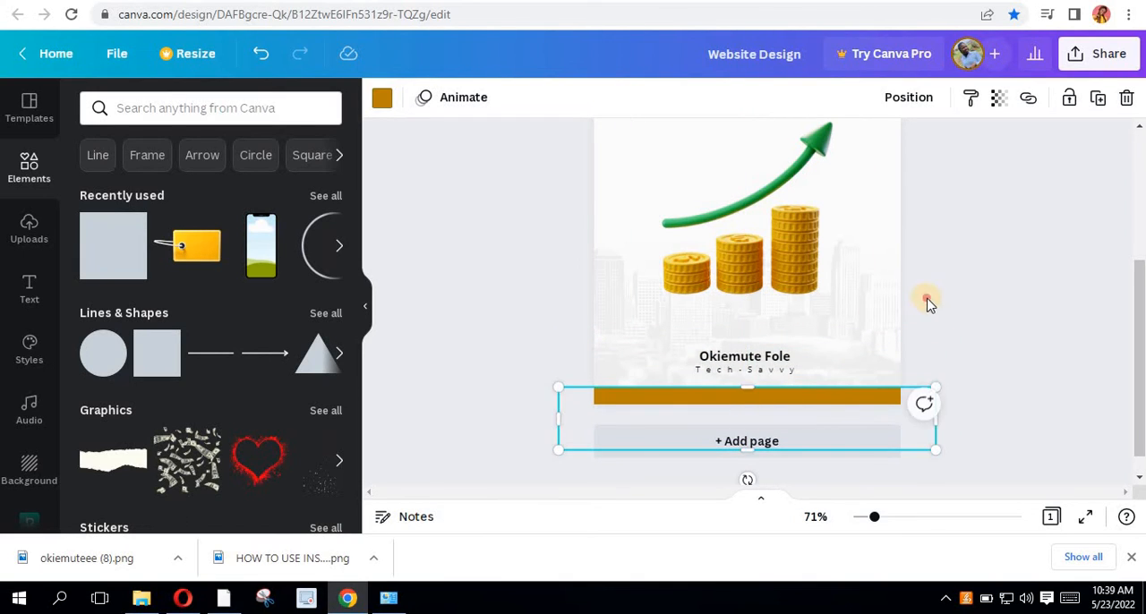
{"action": "left_click", "coordinate": [874, 310]}
- Review the whole cover and look through the uploaded images for an extra graphic
{"action": "scroll", "coordinate": [875, 311], "scroll_direction": "down", "scroll_amount": 1}
{"action": "scroll", "coordinate": [877, 313], "scroll_direction": "down", "scroll_amount": 2}
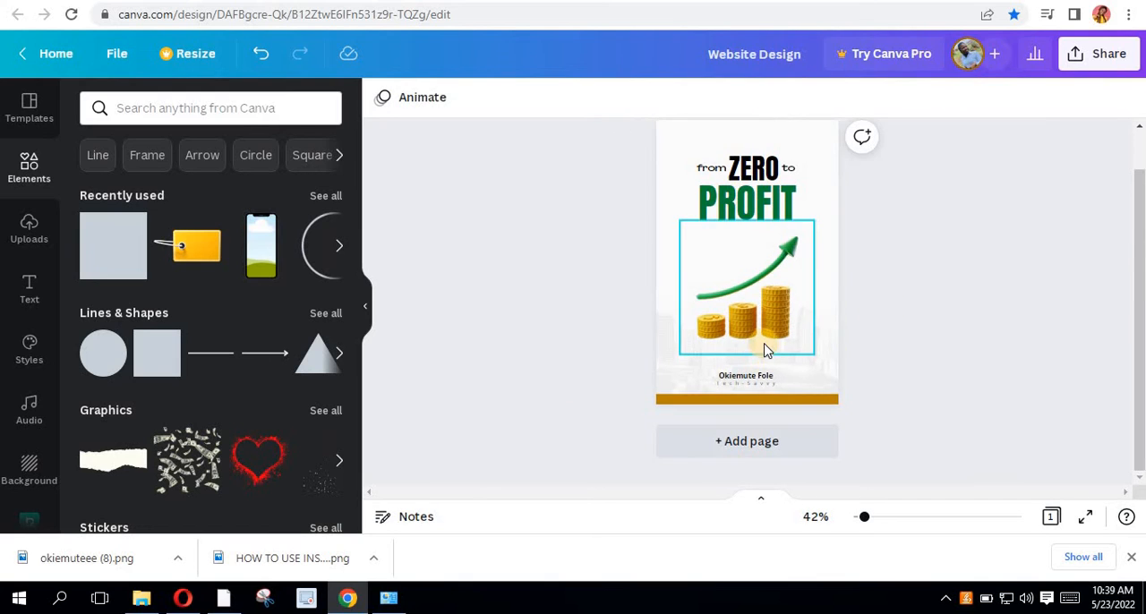
{"action": "scroll", "coordinate": [767, 346], "scroll_direction": "up", "scroll_amount": 1}
{"action": "scroll", "coordinate": [792, 297], "scroll_direction": "down", "scroll_amount": 1}
{"action": "scroll", "coordinate": [790, 291], "scroll_direction": "up", "scroll_amount": 1}
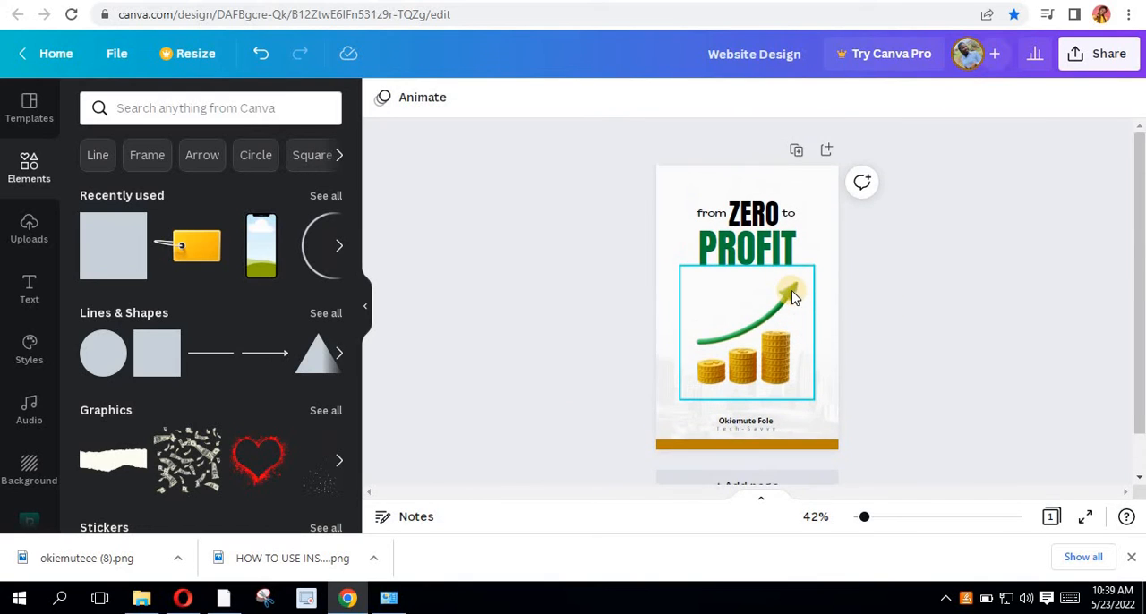
{"action": "scroll", "coordinate": [886, 314], "scroll_direction": "down", "scroll_amount": 1}
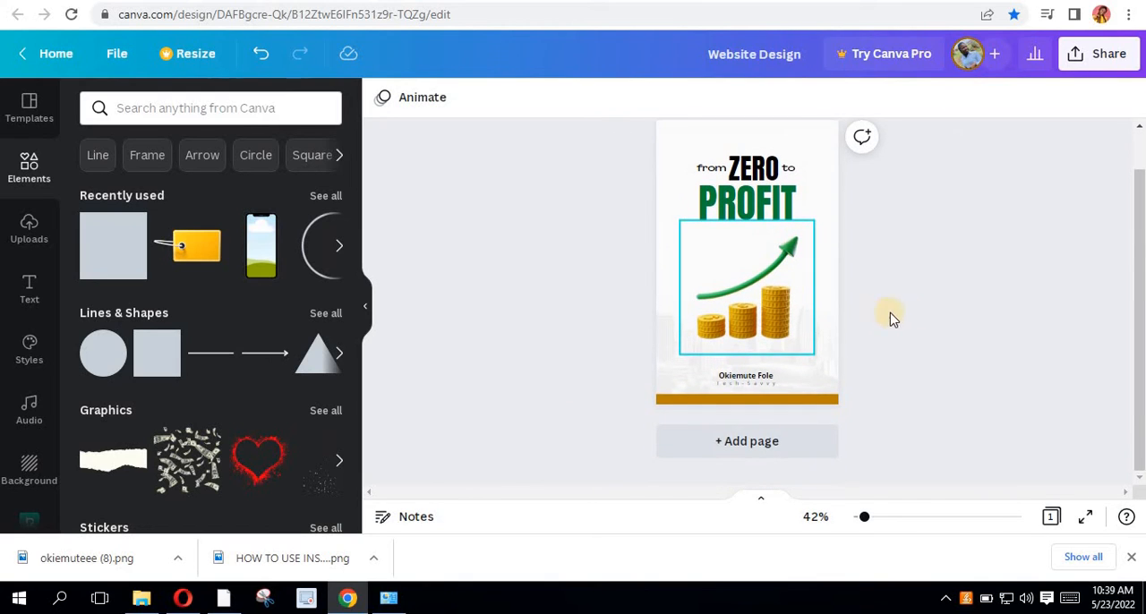
{"action": "left_click", "coordinate": [763, 329]}
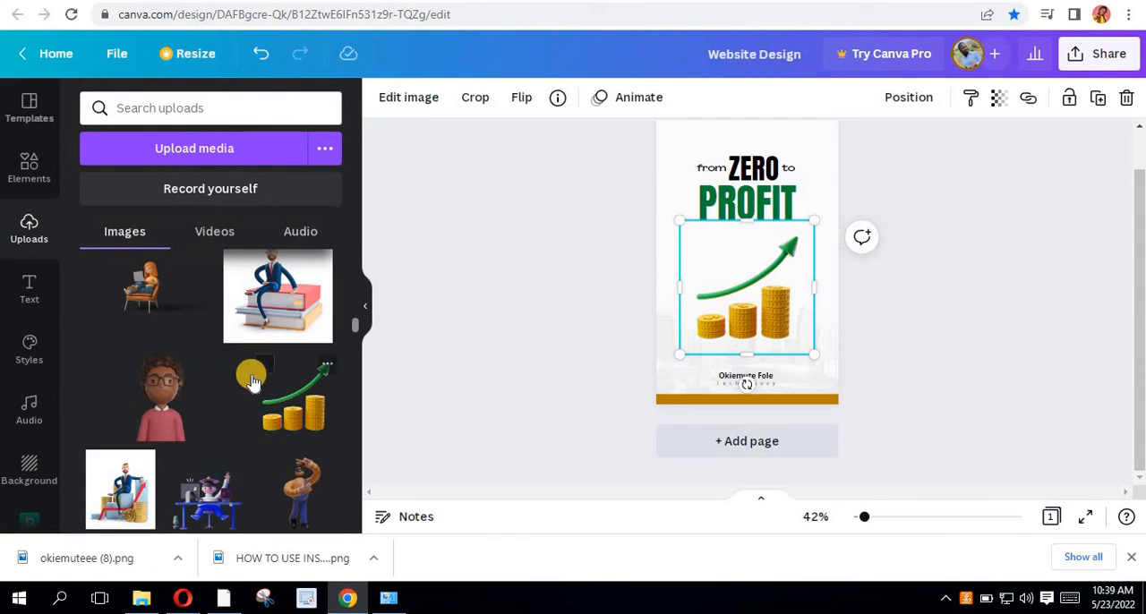
{"action": "scroll", "coordinate": [255, 380], "scroll_direction": "down", "scroll_amount": 2}
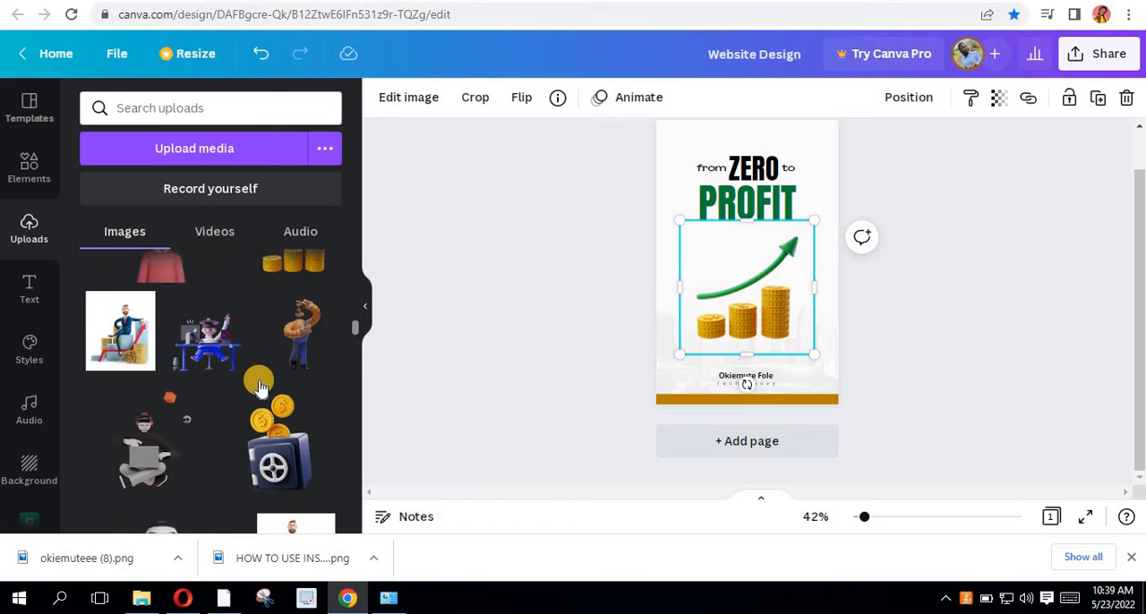
{"action": "scroll", "coordinate": [259, 387], "scroll_direction": "down", "scroll_amount": 1}
{"action": "scroll", "coordinate": [262, 390], "scroll_direction": "up", "scroll_amount": 1}
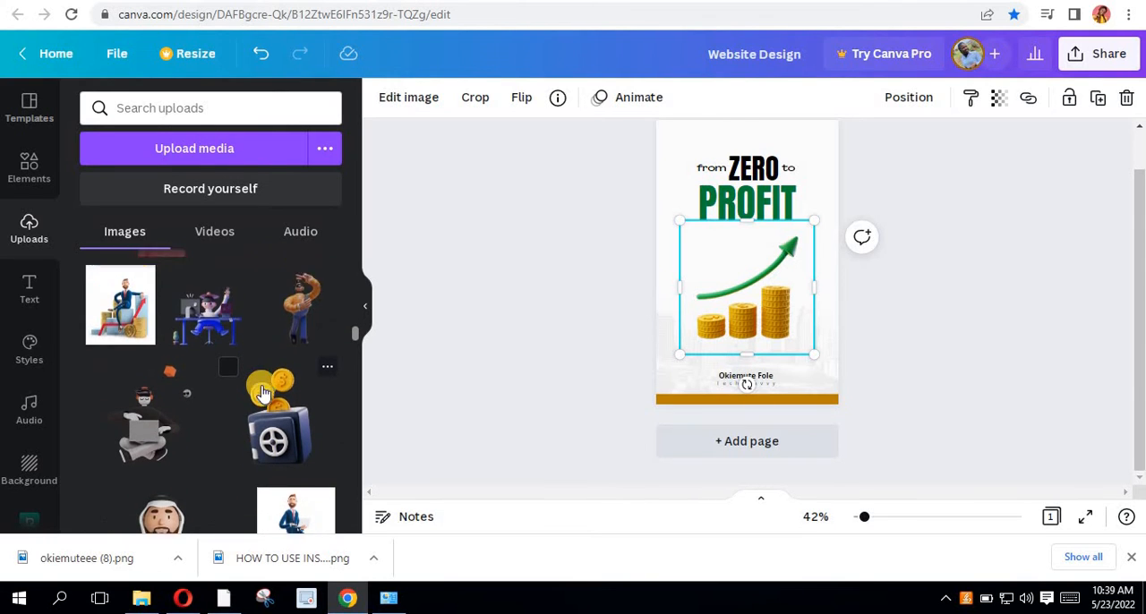
{"action": "scroll", "coordinate": [262, 390], "scroll_direction": "down", "scroll_amount": 2}
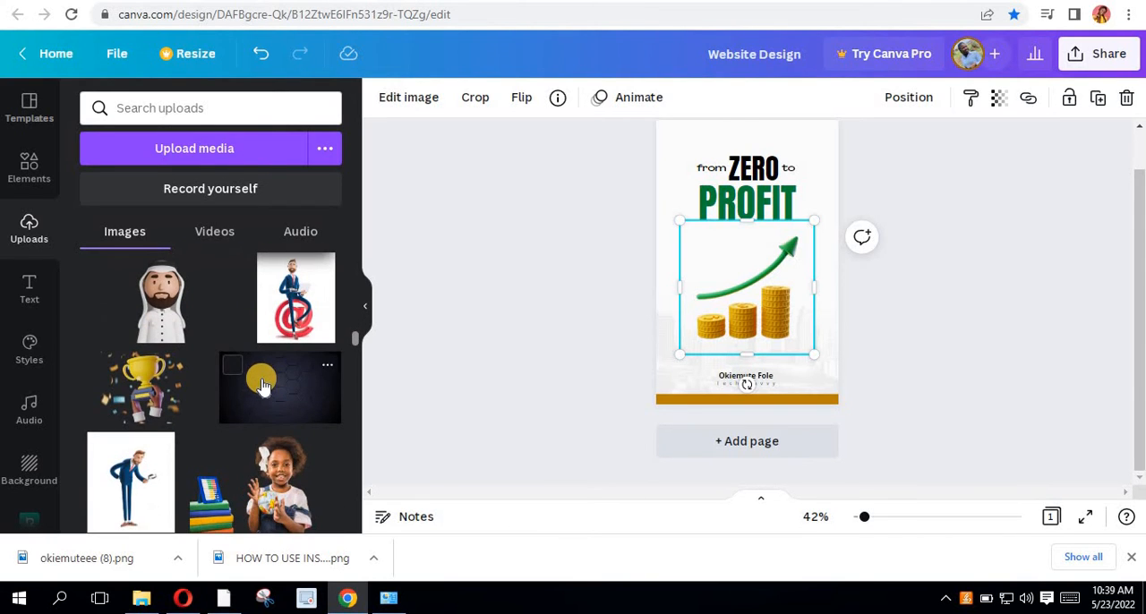
{"action": "scroll", "coordinate": [262, 385], "scroll_direction": "up", "scroll_amount": 2}
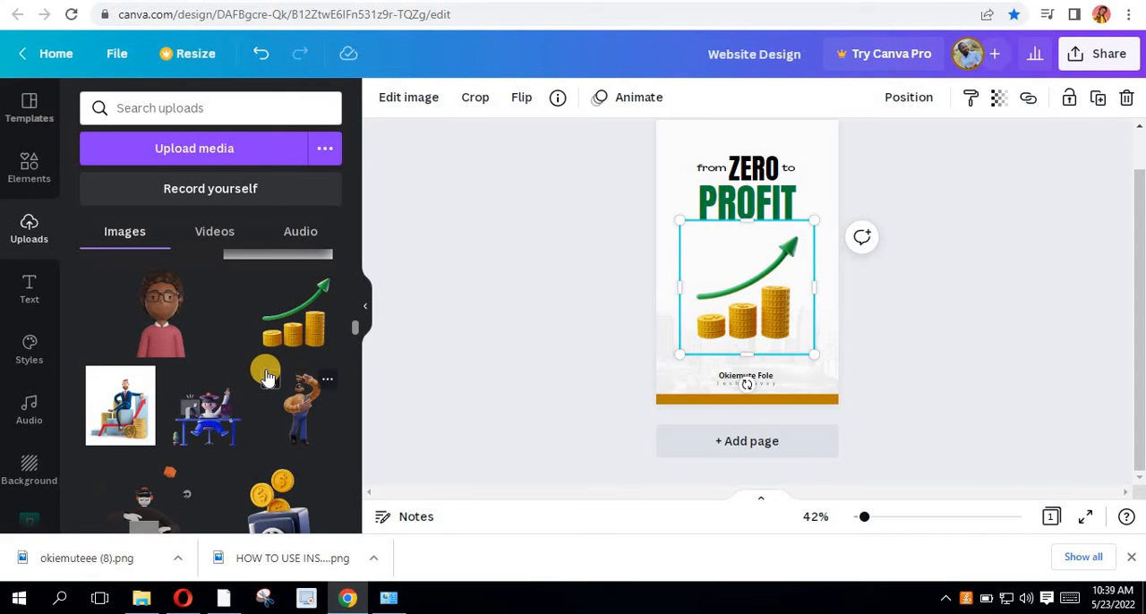
{"action": "scroll", "coordinate": [234, 300], "scroll_direction": "up", "scroll_amount": 2}
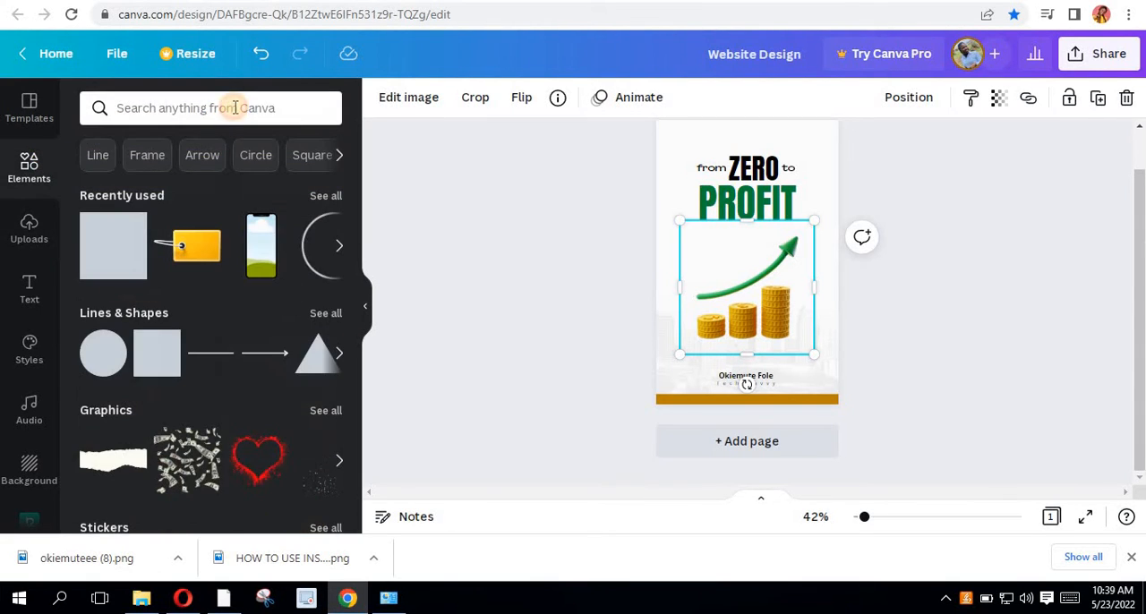
- Search the elements for "coins" and add the graphic of three floating gold coins to the cover
{"action": "left_click", "coordinate": [235, 107]}
{"action": "type", "text": "coins"}
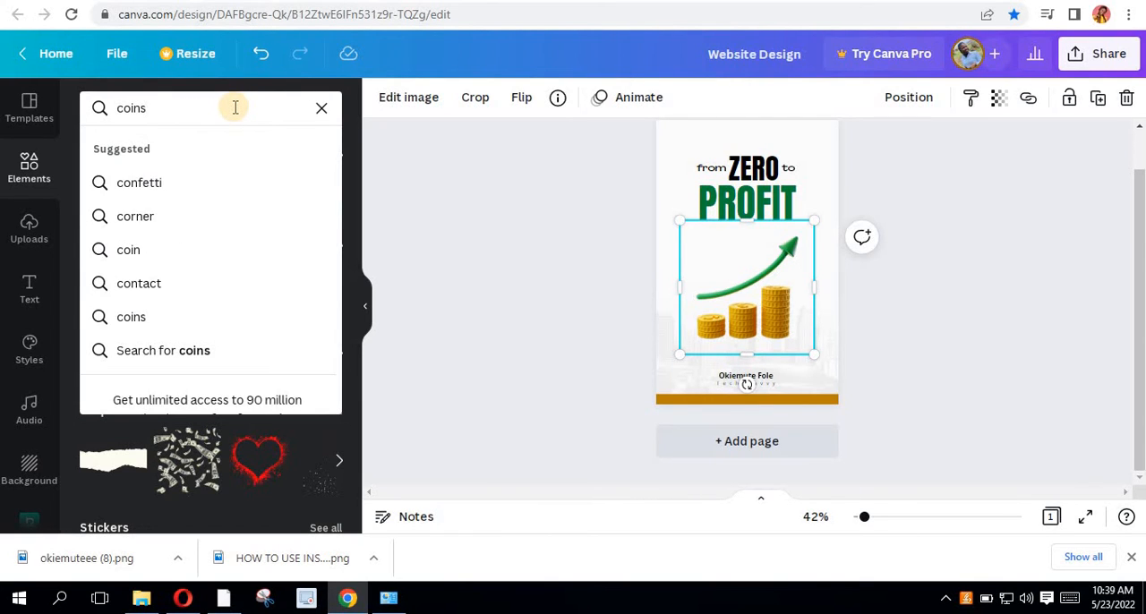
{"action": "key", "text": "Return"}
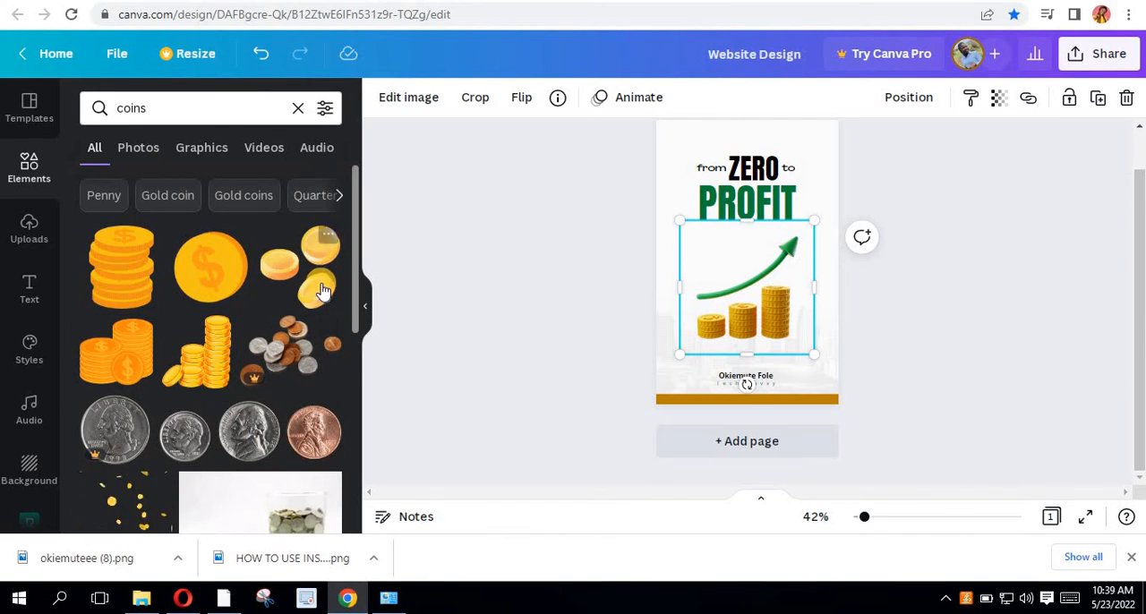
{"action": "scroll", "coordinate": [298, 342], "scroll_direction": "down", "scroll_amount": 2}
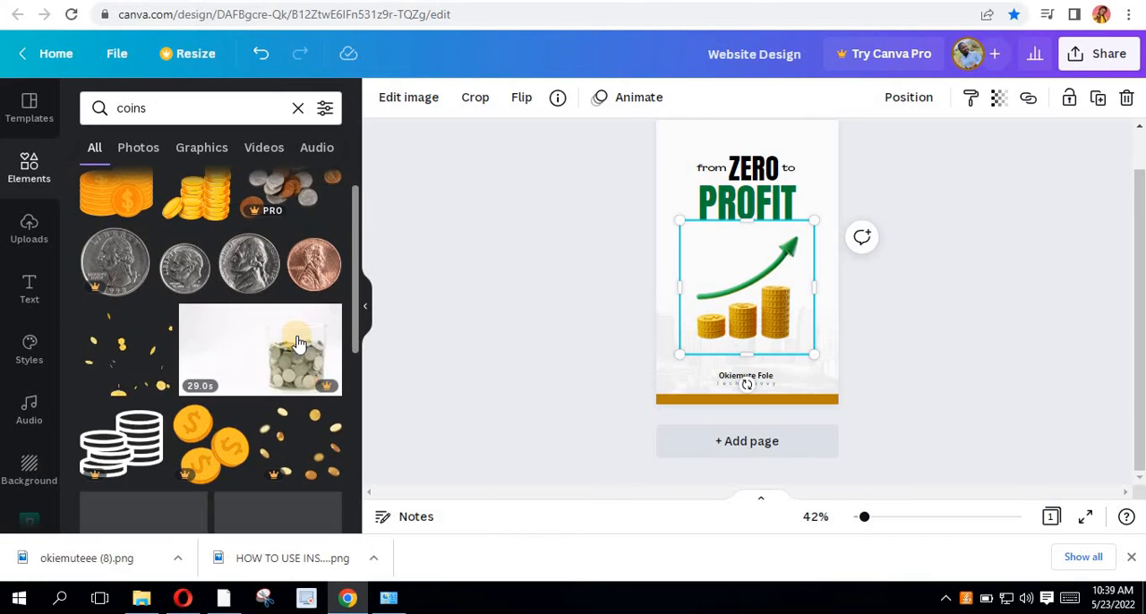
{"action": "scroll", "coordinate": [298, 343], "scroll_direction": "down", "scroll_amount": 3}
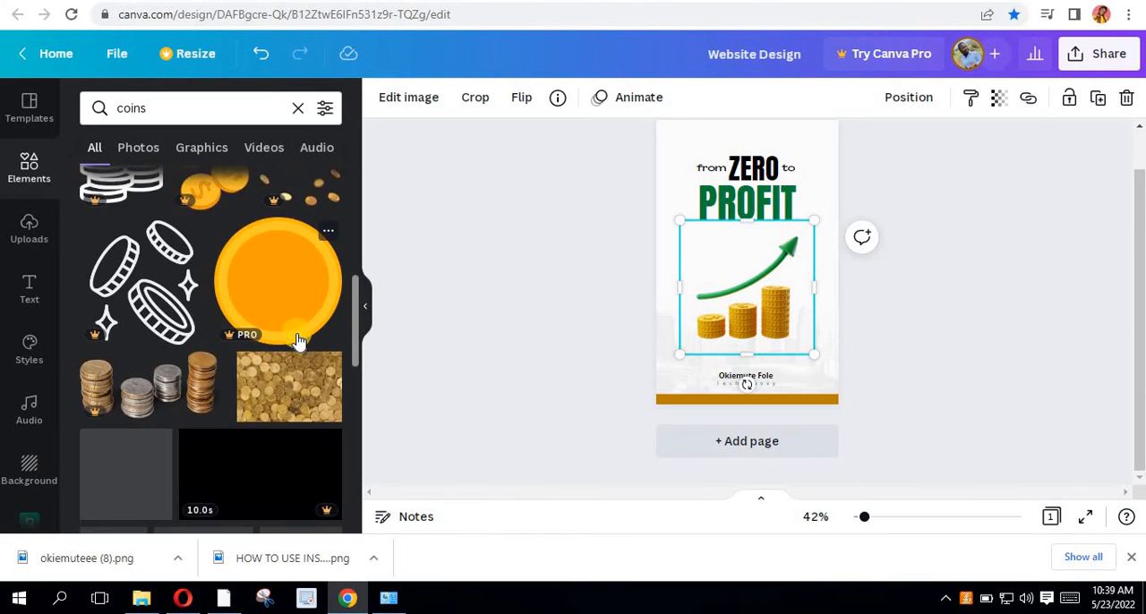
{"action": "scroll", "coordinate": [298, 343], "scroll_direction": "up", "scroll_amount": 5}
{"action": "left_click", "coordinate": [300, 260]}
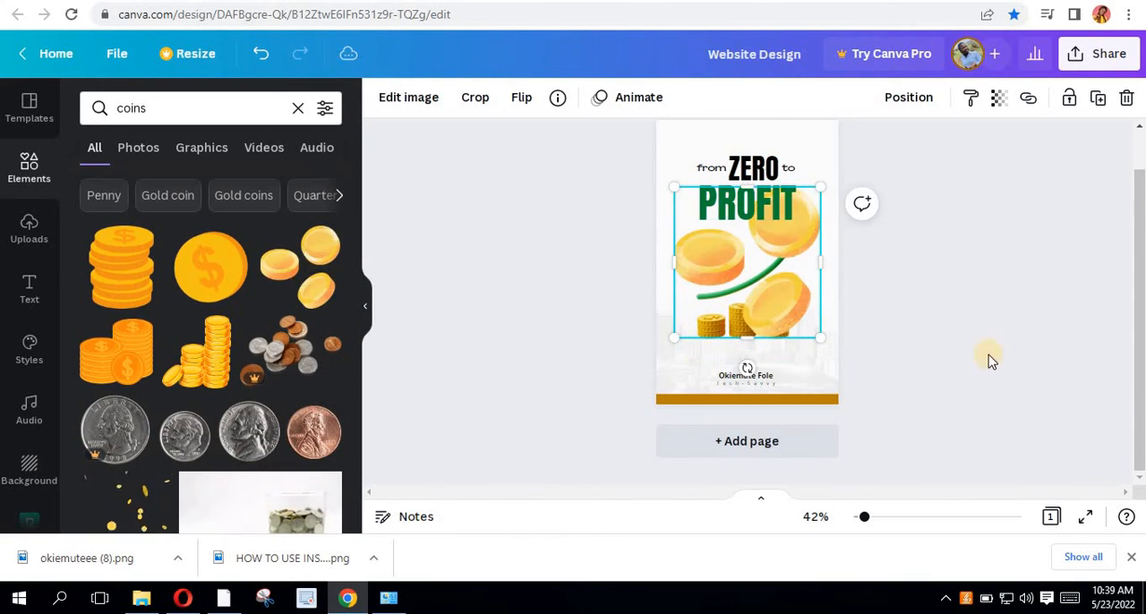
- Shrink the three-coin graphic to about a quarter of its size and place it in the cover's top-left corner
{"action": "scroll", "coordinate": [792, 293], "scroll_direction": "up", "scroll_amount": 3}
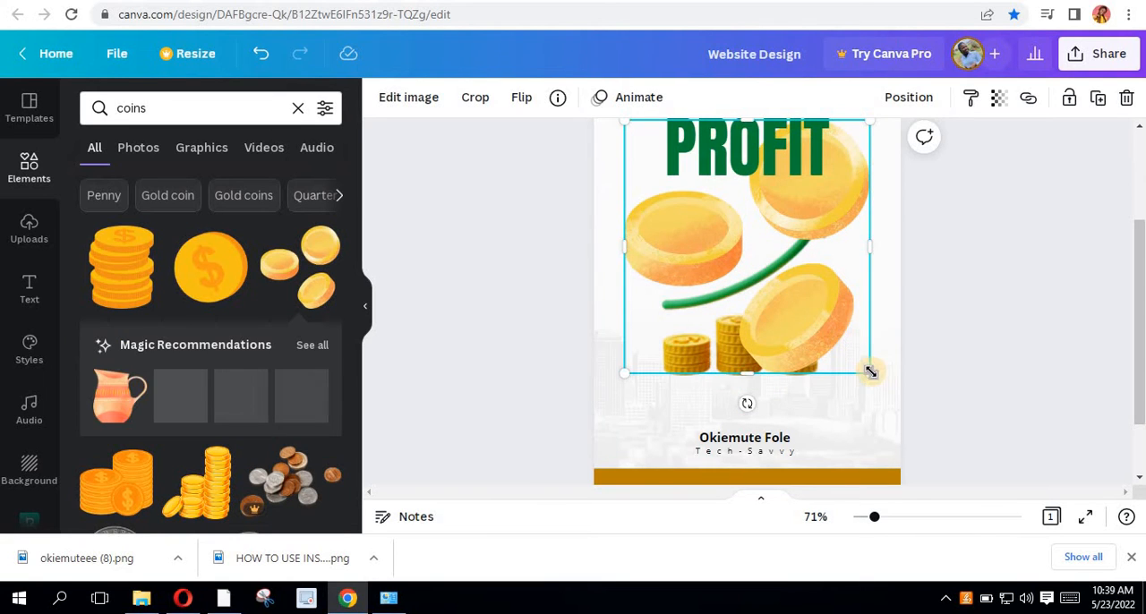
{"action": "left_click_drag", "start_coordinate": [869, 370], "coordinate": [688, 185]}
{"action": "scroll", "coordinate": [639, 340], "scroll_direction": "up", "scroll_amount": 2}
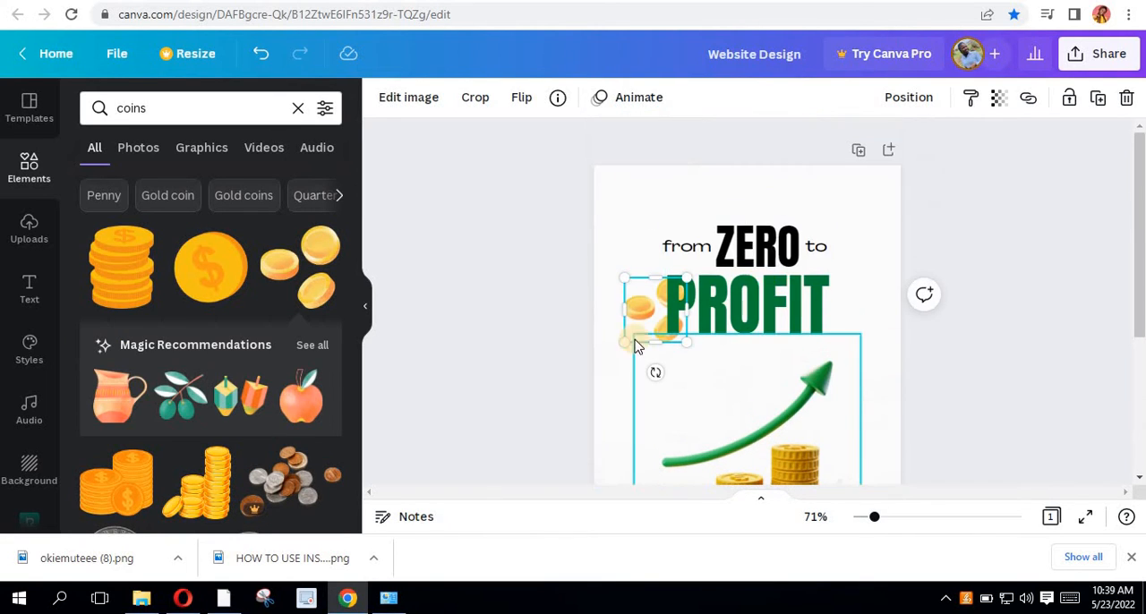
{"action": "left_click_drag", "start_coordinate": [639, 292], "coordinate": [609, 184]}
- Set the three-coin graphic's blur to 87, then enlarge it and shift it partly off the cover's top-left corner
{"action": "left_click", "coordinate": [404, 100]}
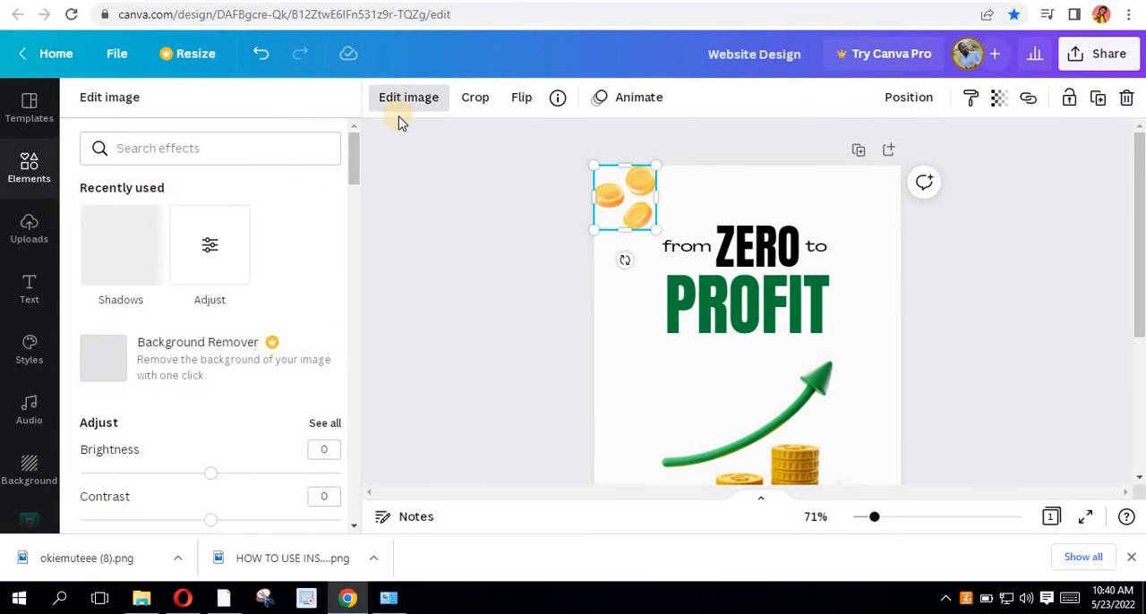
{"action": "scroll", "coordinate": [252, 375], "scroll_direction": "down", "scroll_amount": 3}
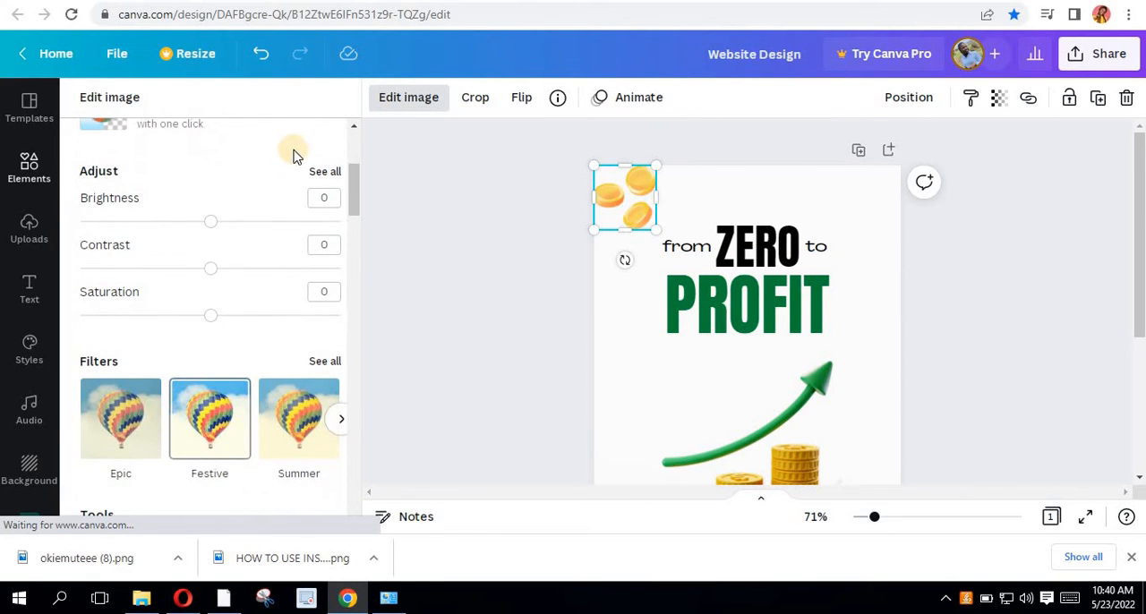
{"action": "left_click", "coordinate": [322, 173]}
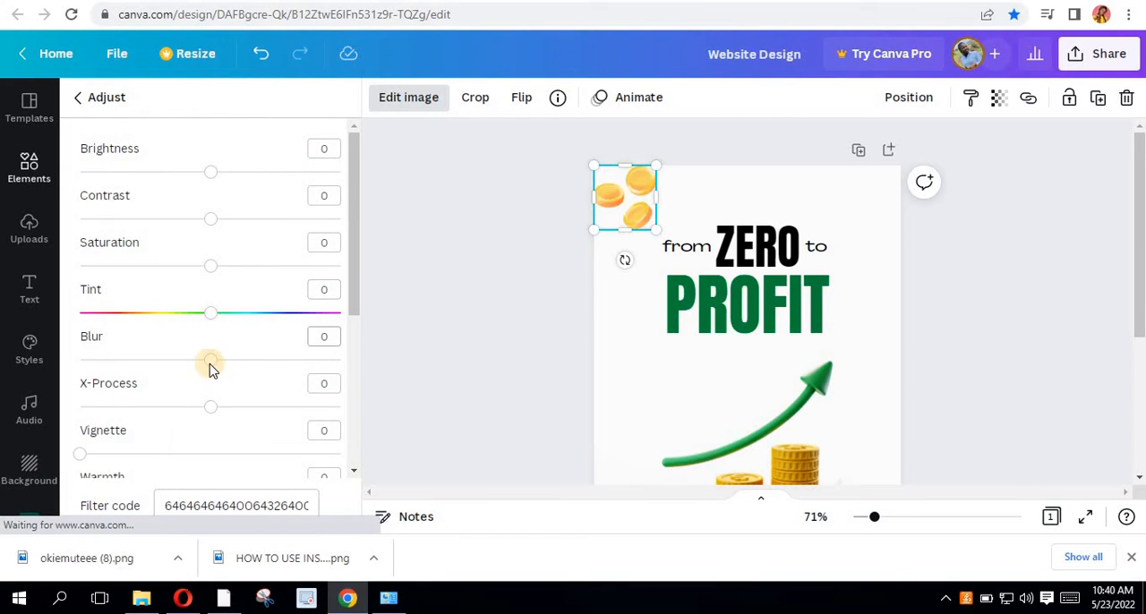
{"action": "left_click_drag", "start_coordinate": [214, 368], "coordinate": [327, 387]}
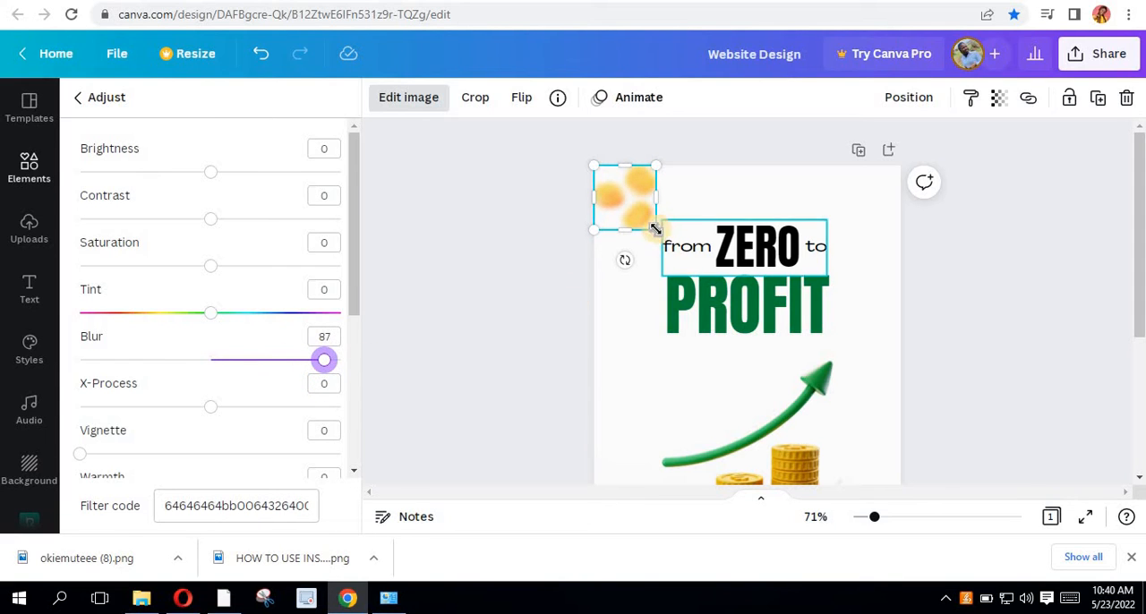
{"action": "left_click_drag", "start_coordinate": [656, 230], "coordinate": [689, 276]}
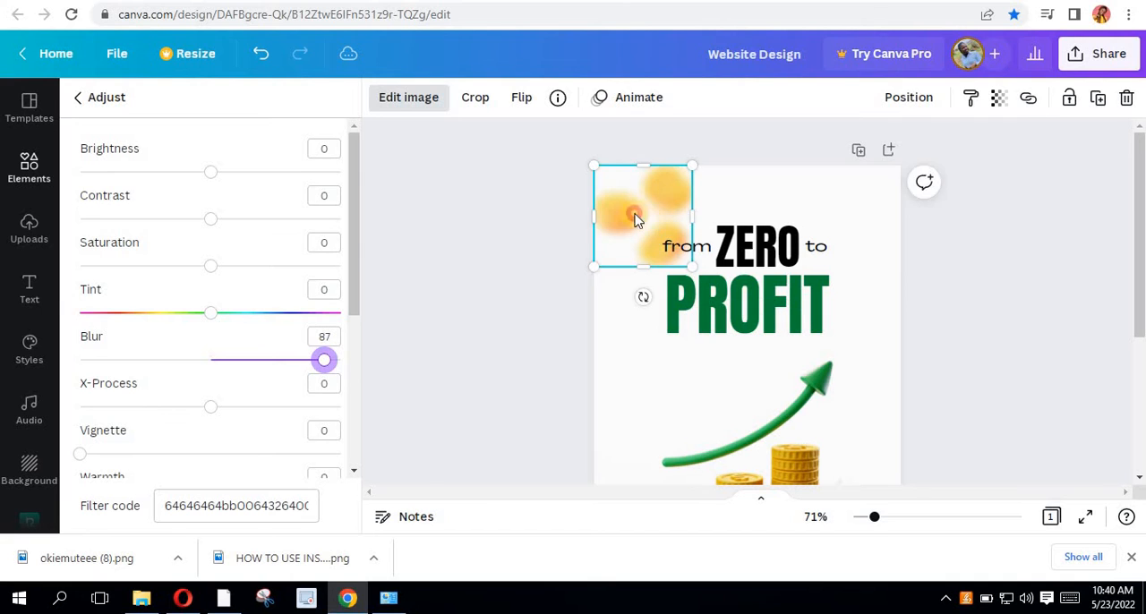
{"action": "left_click_drag", "start_coordinate": [635, 218], "coordinate": [614, 192]}
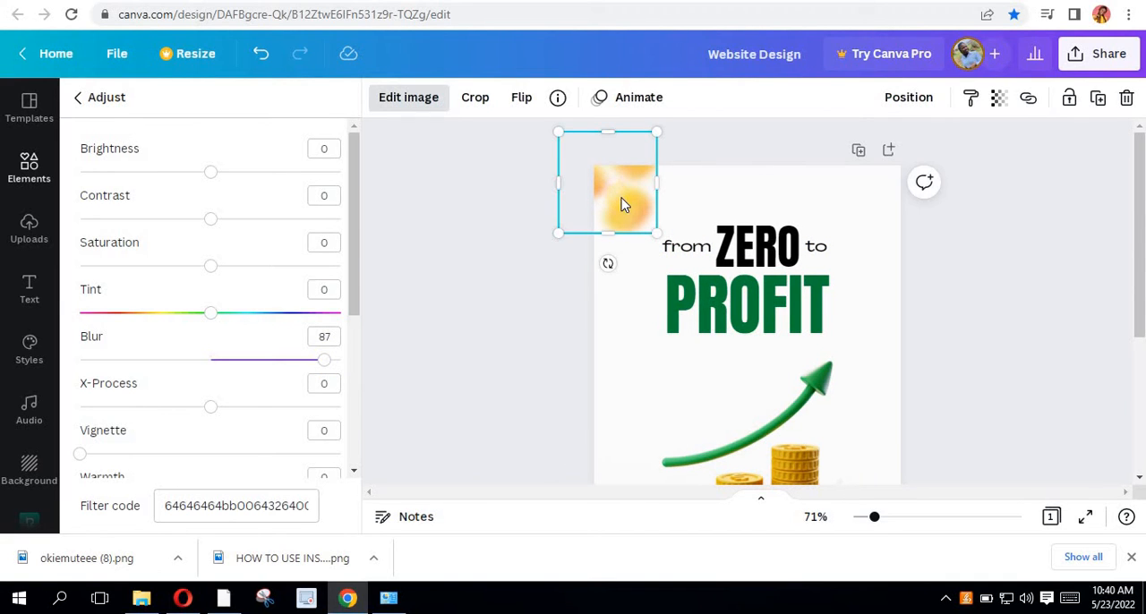
- Duplicate the blurred coins, place the copy partly off the cover's right edge beside the arrowhead, and set its blur to 52
{"action": "key", "text": "ctrl+d"}
{"action": "left_click_drag", "start_coordinate": [803, 257], "coordinate": [884, 338]}
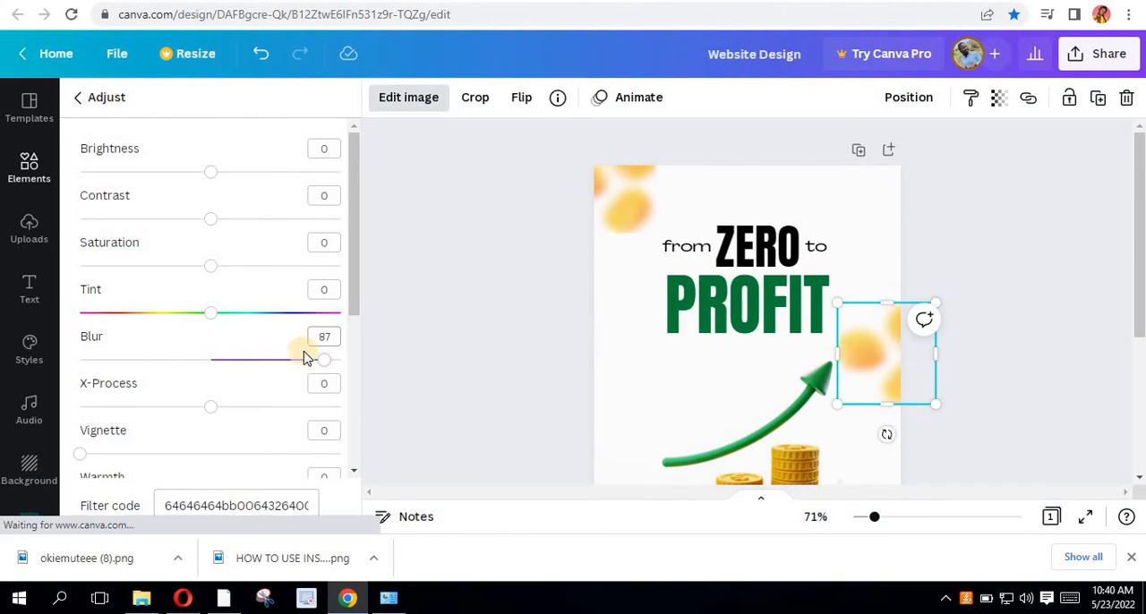
{"action": "left_click_drag", "start_coordinate": [284, 362], "coordinate": [278, 362]}
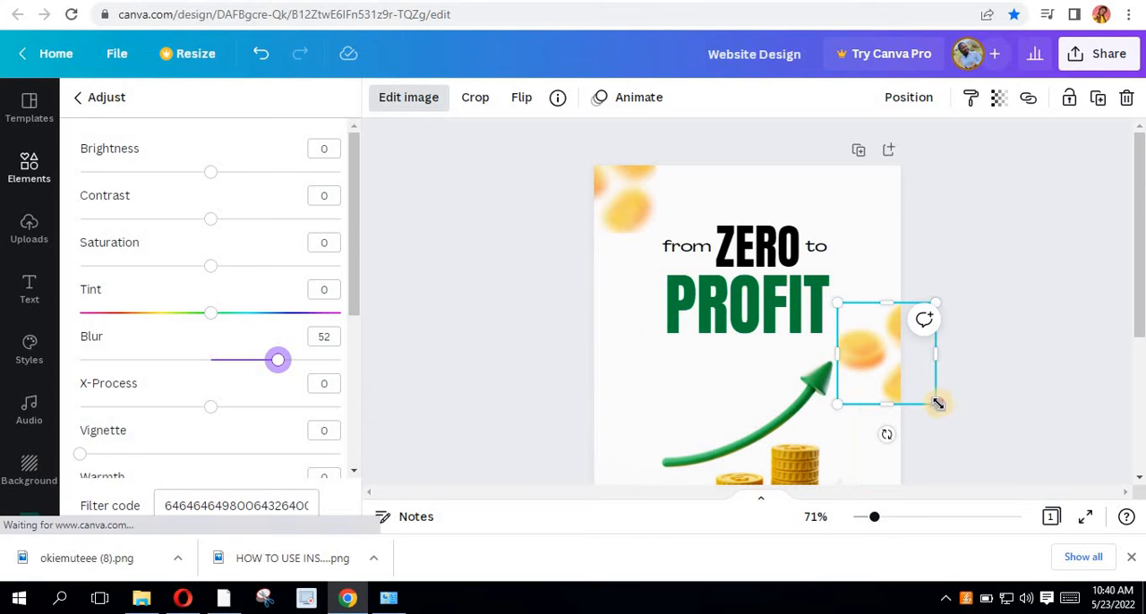
- Shrink the blurred coins beside the arrowhead slightly, keeping them partly off the cover's right edge
{"action": "left_click_drag", "start_coordinate": [935, 401], "coordinate": [868, 360]}
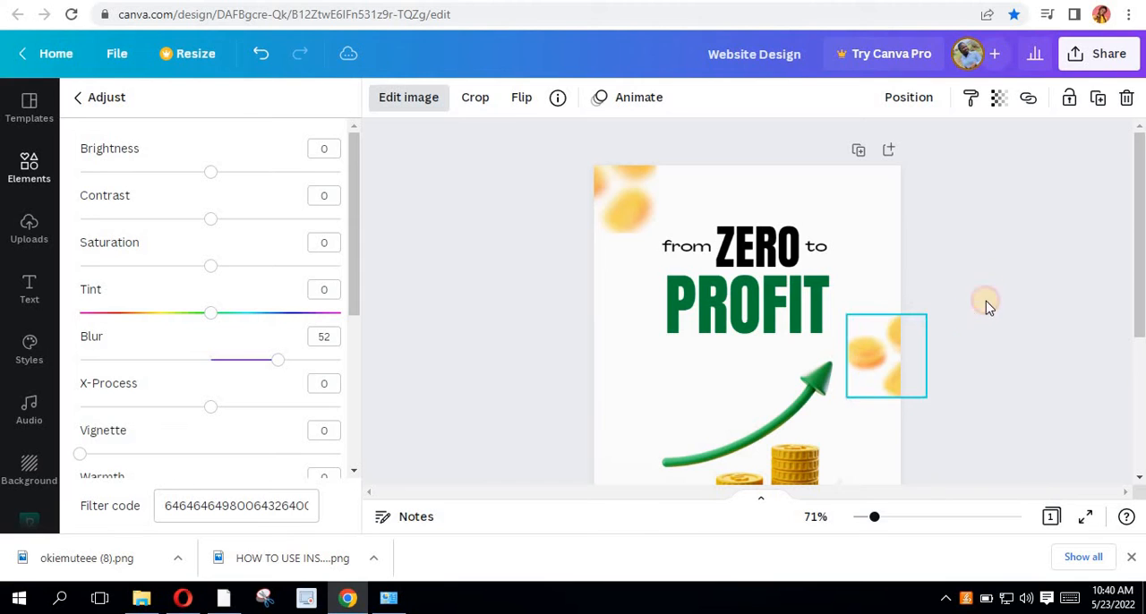
{"action": "key", "text": "Escape"}
{"action": "scroll", "coordinate": [678, 318], "scroll_direction": "down", "scroll_amount": 2}
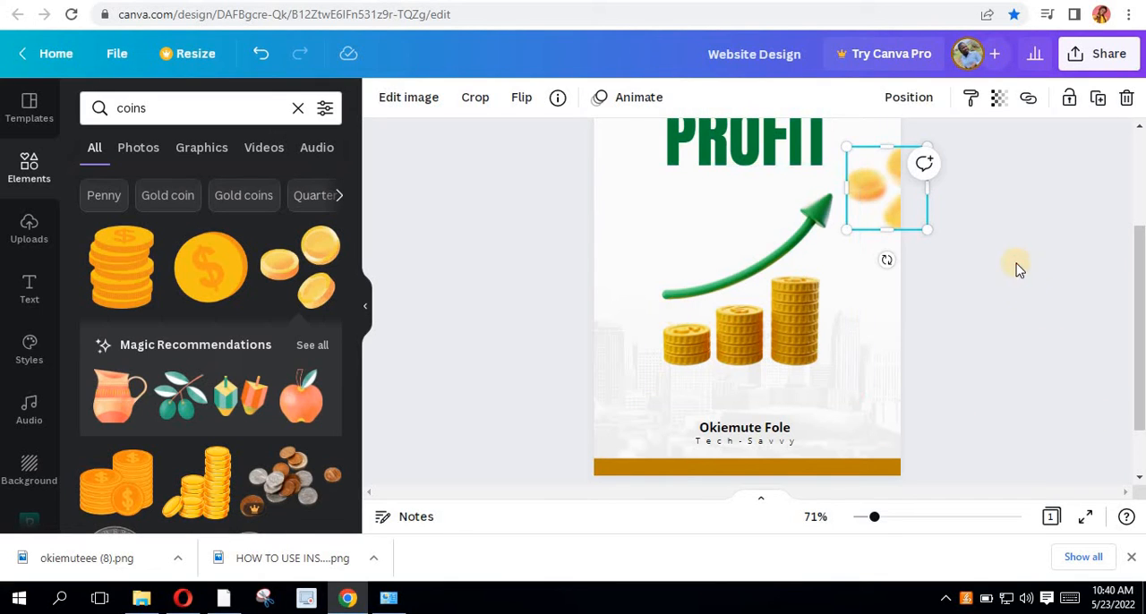
{"action": "left_click", "coordinate": [944, 338]}
- Review the whole cover from the title and coins to the gold band, zooming out to 60%
{"action": "scroll", "coordinate": [926, 313], "scroll_direction": "up", "scroll_amount": 2}
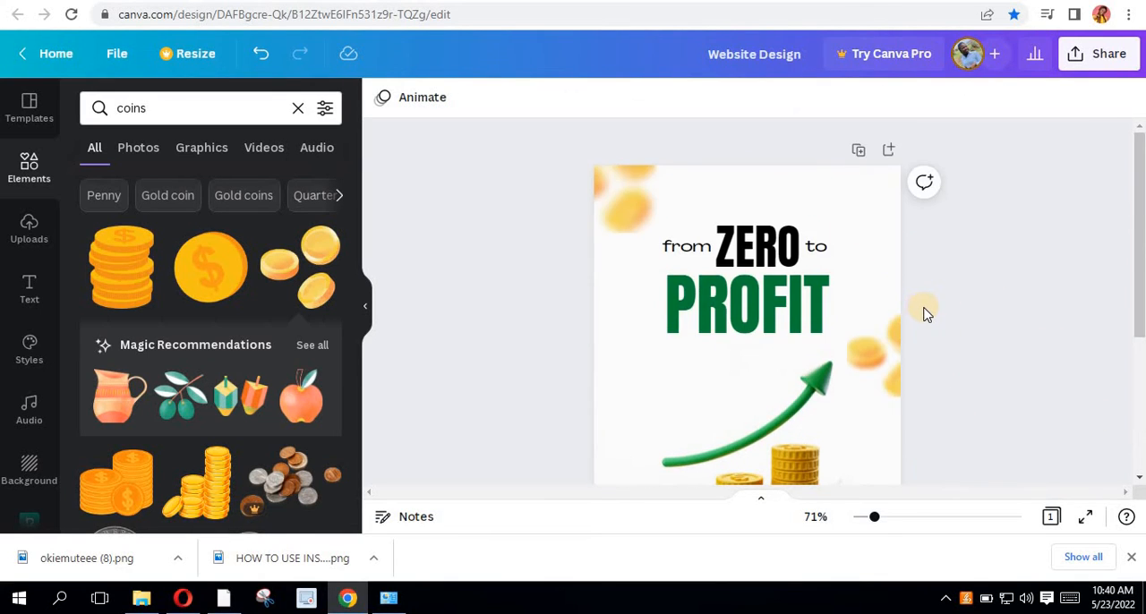
{"action": "scroll", "coordinate": [927, 315], "scroll_direction": "down", "scroll_amount": 2}
{"action": "scroll", "coordinate": [927, 317], "scroll_direction": "up", "scroll_amount": 2}
{"action": "scroll", "coordinate": [806, 287], "scroll_direction": "down", "scroll_amount": 2}
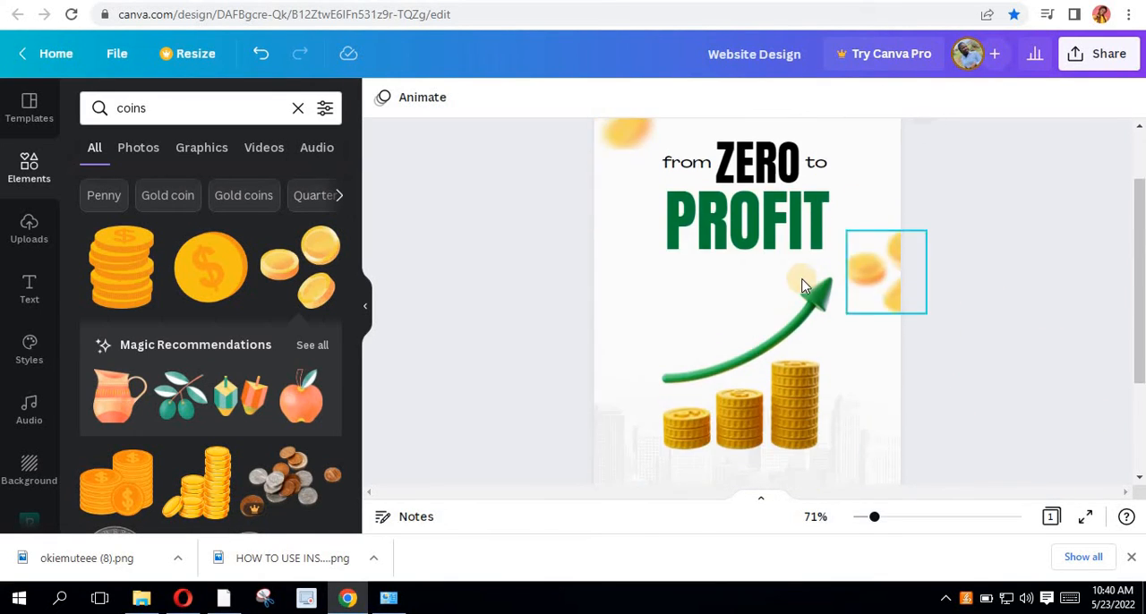
{"action": "scroll", "coordinate": [808, 312], "scroll_direction": "down", "scroll_amount": 3}
{"action": "scroll", "coordinate": [799, 386], "scroll_direction": "up", "scroll_amount": 2}
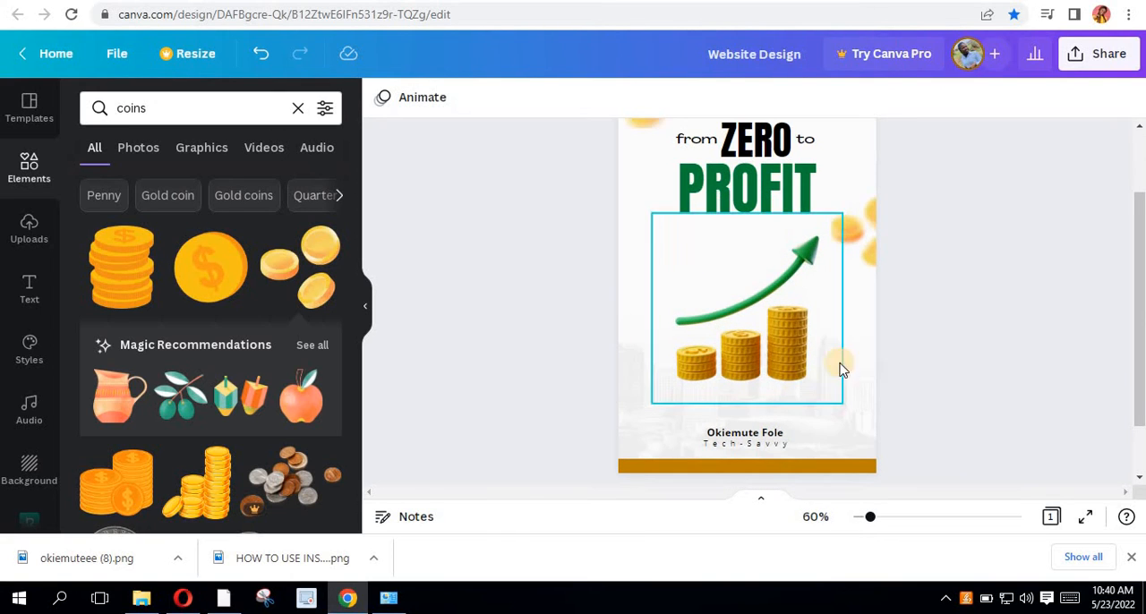
{"action": "scroll", "coordinate": [817, 320], "scroll_direction": "up", "scroll_amount": 2}
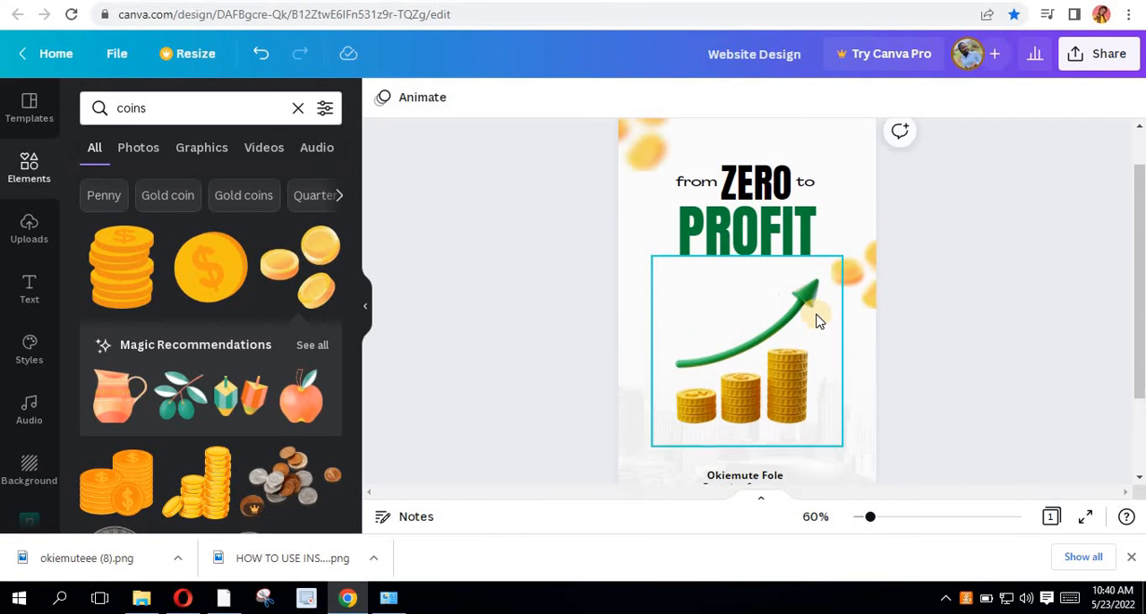
- Download the cover as a PNG at size 1, 512 × 800 px
{"action": "left_click", "coordinate": [1102, 62]}
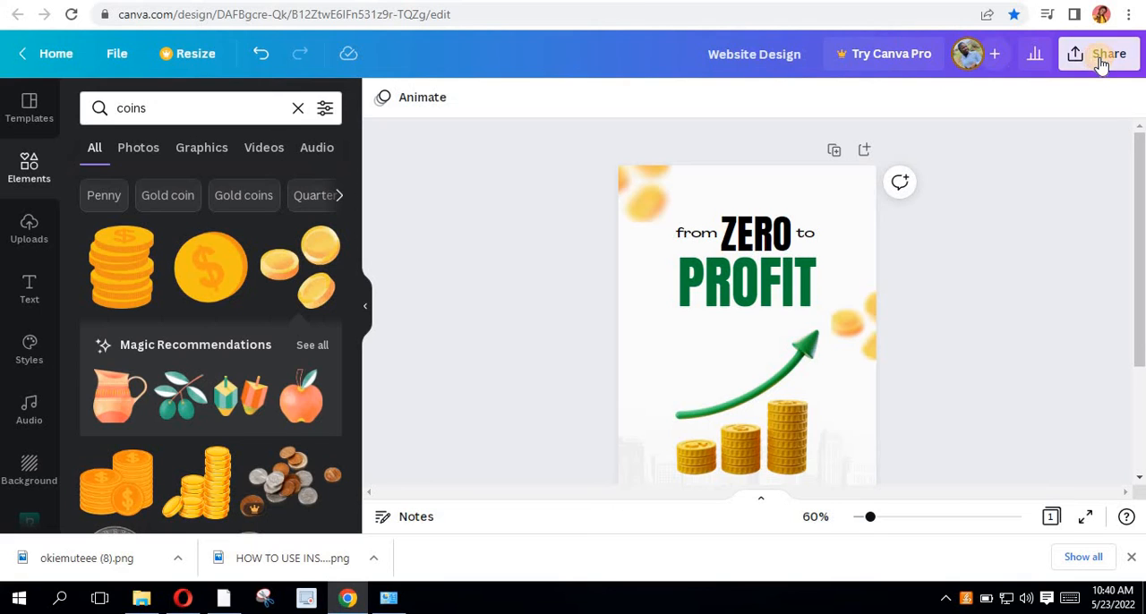
{"action": "scroll", "coordinate": [978, 336], "scroll_direction": "down", "scroll_amount": 2}
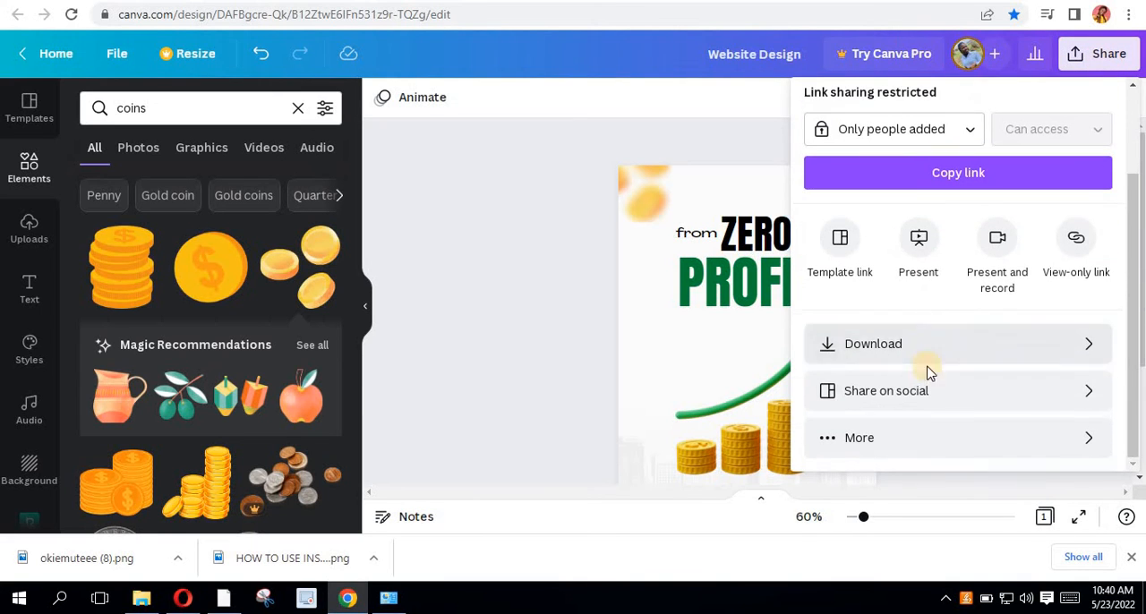
{"action": "left_click", "coordinate": [931, 358]}
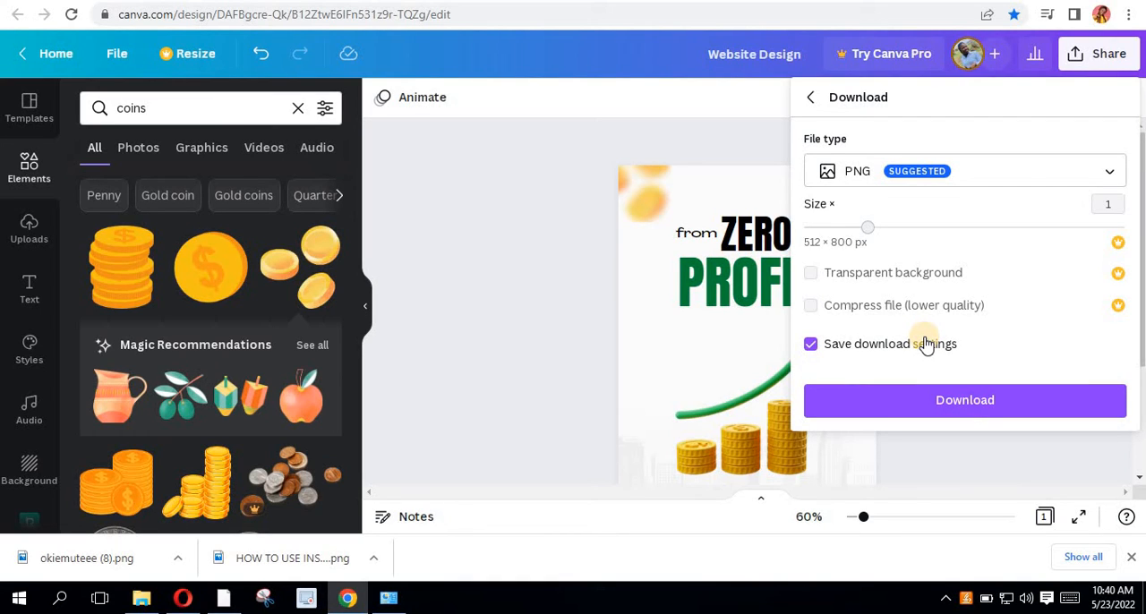
{"action": "left_click", "coordinate": [893, 400]}
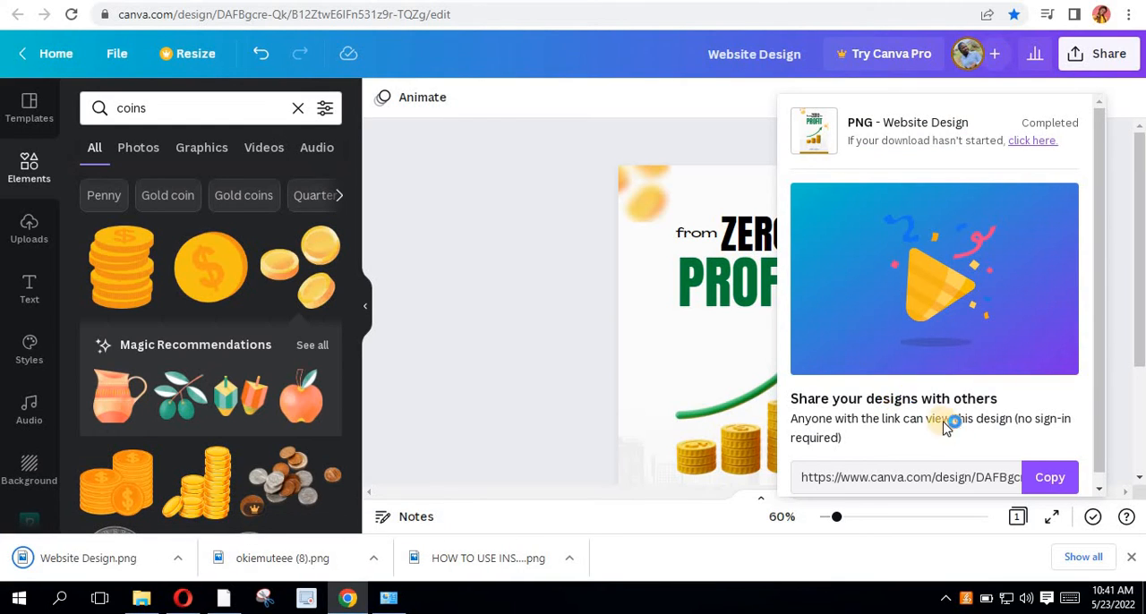
{"action": "left_click", "coordinate": [507, 306]}
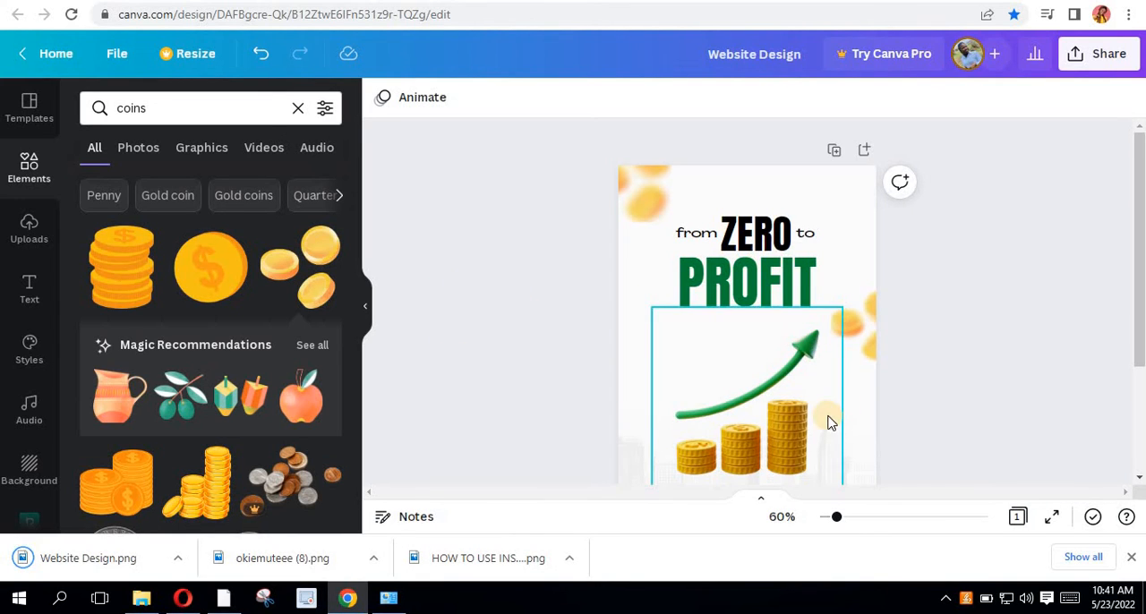
- Upload the downloaded cover image "Website Design" from the Downloads folder to the design's uploads
{"action": "scroll", "coordinate": [829, 423], "scroll_direction": "down", "scroll_amount": 3}
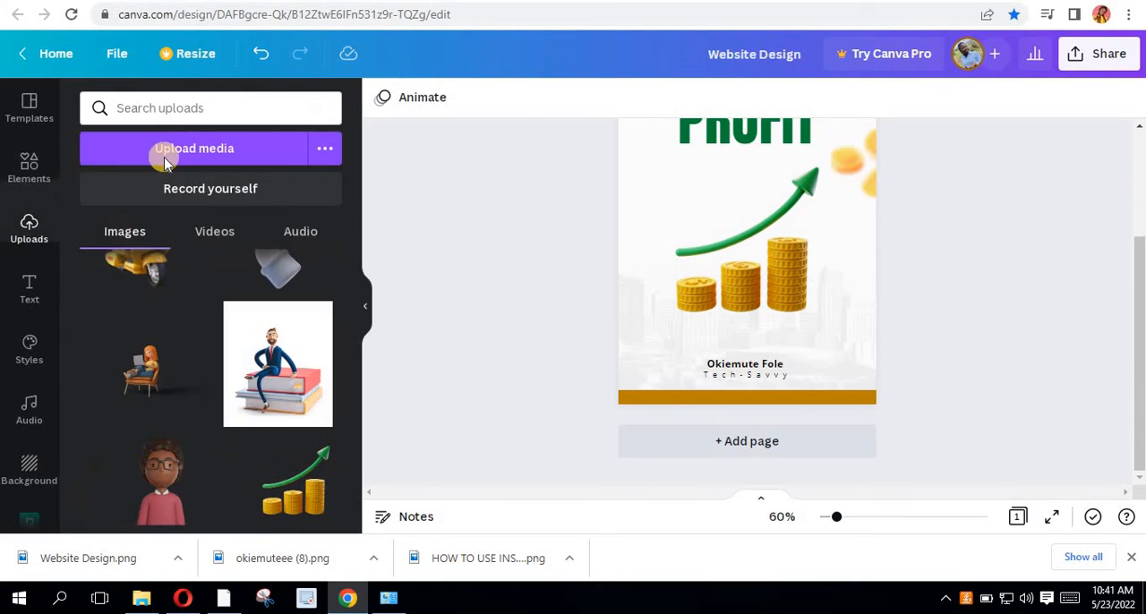
{"action": "left_click", "coordinate": [202, 149]}
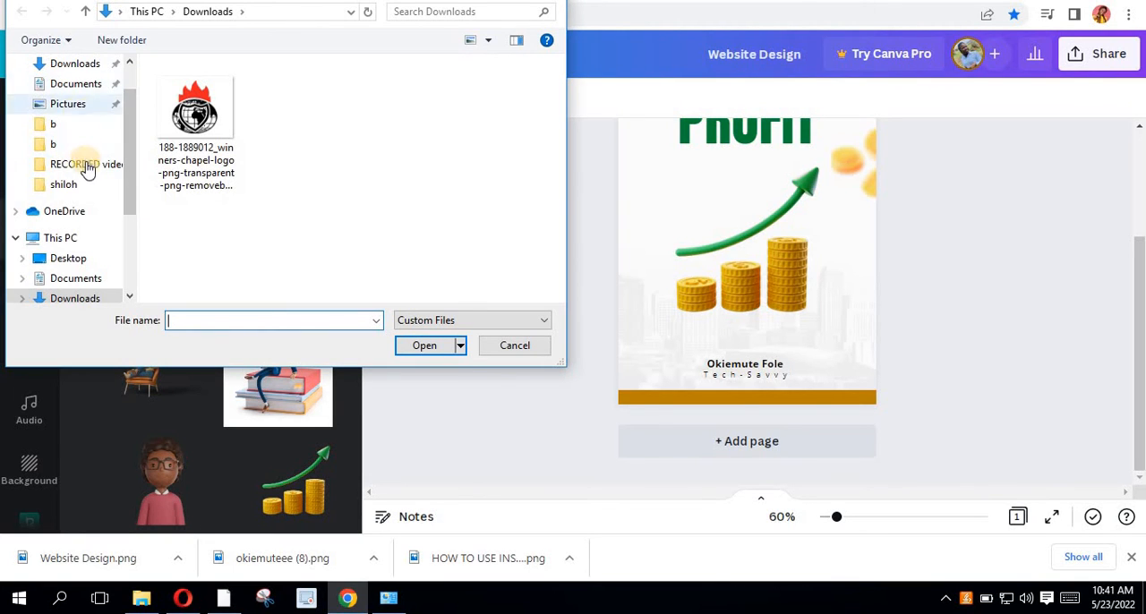
{"action": "scroll", "coordinate": [75, 125], "scroll_direction": "up", "scroll_amount": 1}
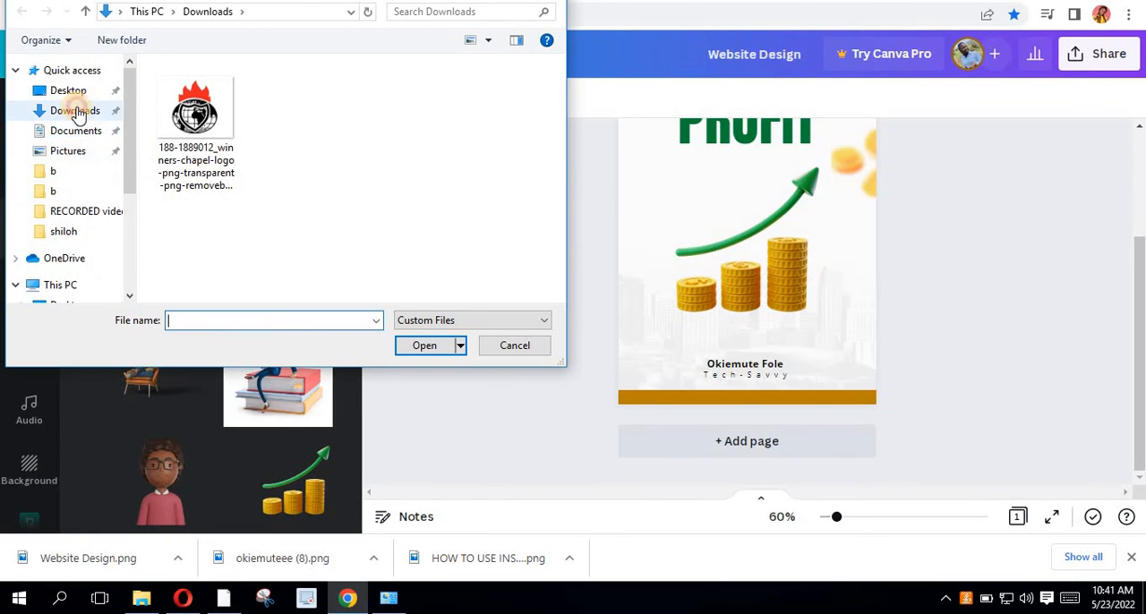
{"action": "left_click", "coordinate": [77, 110]}
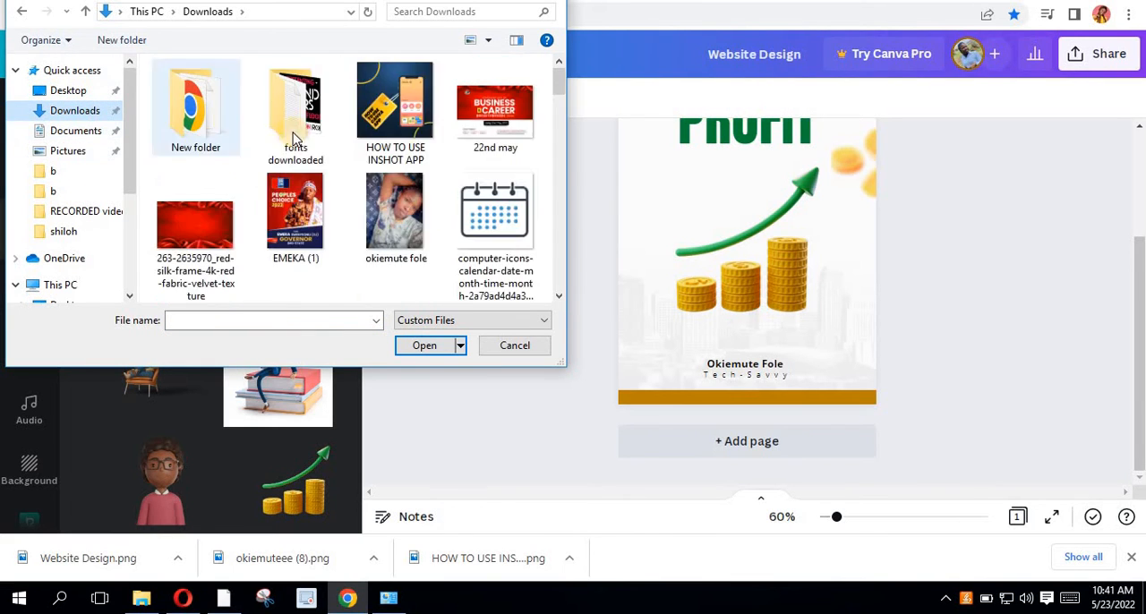
{"action": "left_click", "coordinate": [396, 107]}
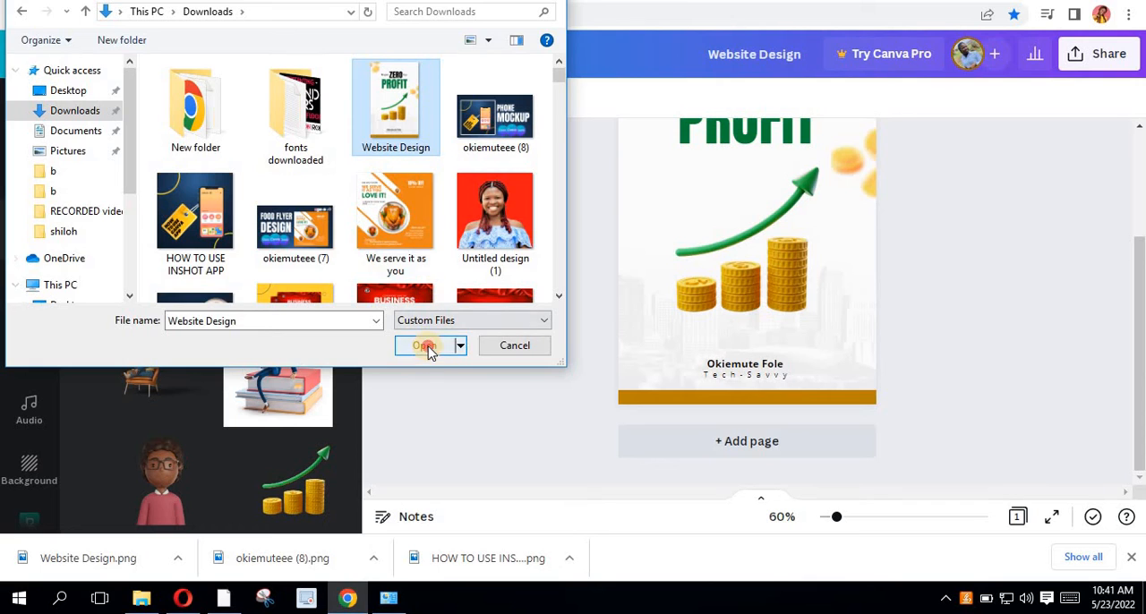
{"action": "left_click", "coordinate": [424, 346]}
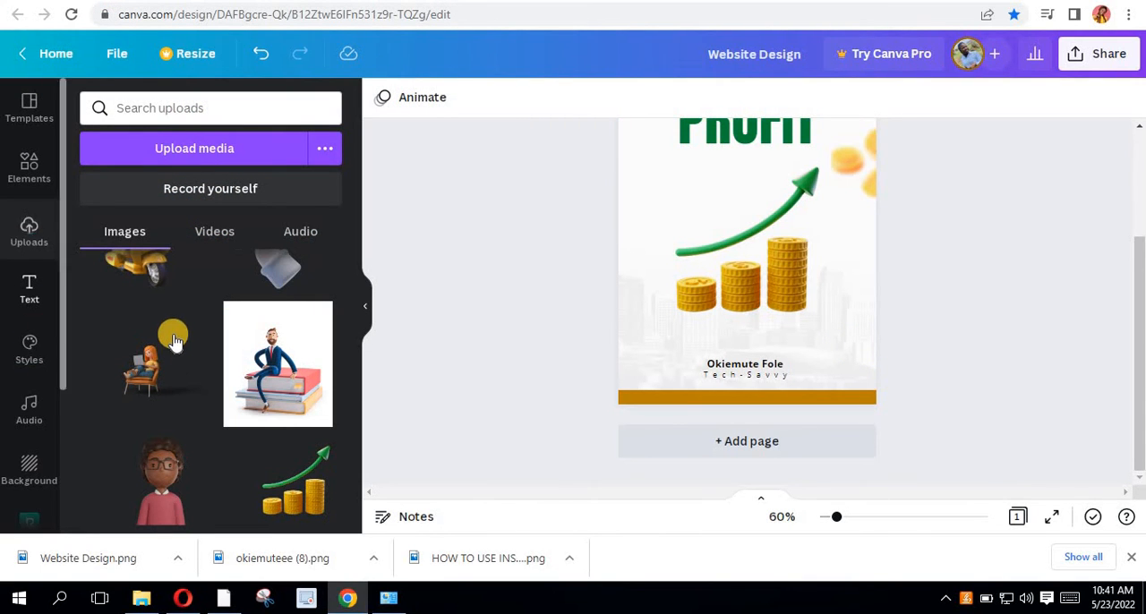
{"action": "scroll", "coordinate": [170, 313], "scroll_direction": "up", "scroll_amount": 10}
{"action": "scroll", "coordinate": [170, 309], "scroll_direction": "up", "scroll_amount": 5}
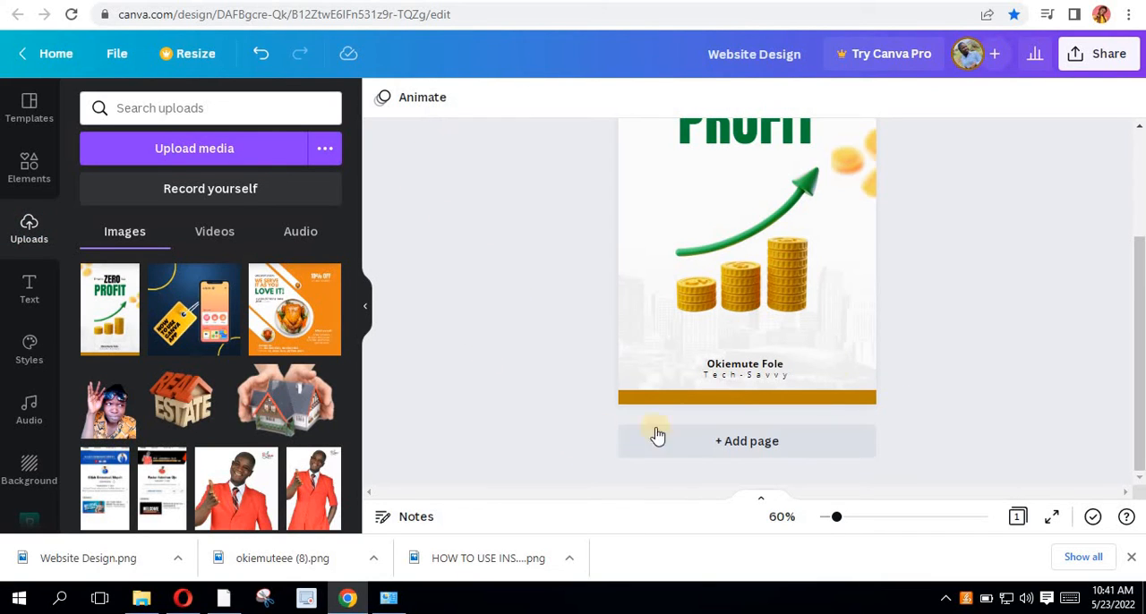
- Add a second page and place the uploaded cover image on it, centred horizontally
{"action": "left_click", "coordinate": [754, 450]}
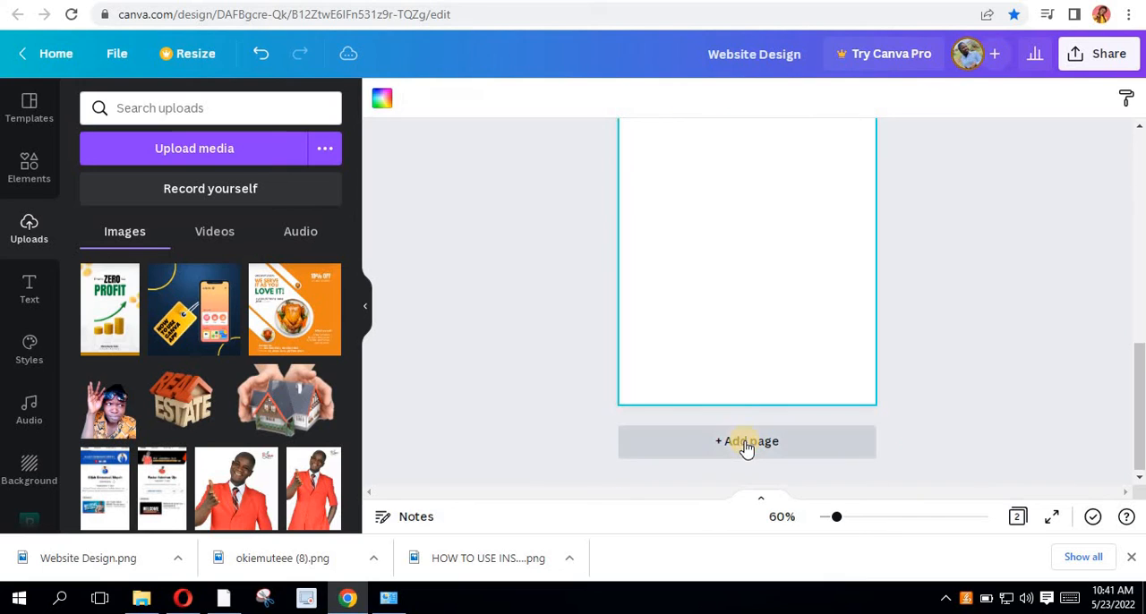
{"action": "left_click", "coordinate": [119, 345]}
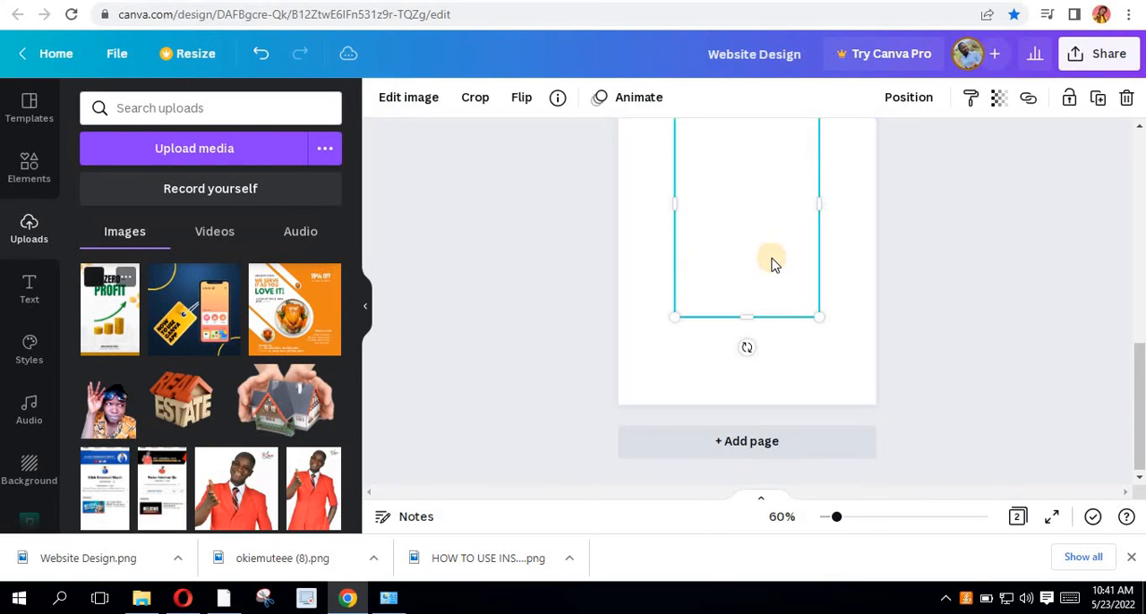
{"action": "mouse_move", "coordinate": [776, 283]}
{"action": "left_mouse_down"}
{"action": "mouse_move", "coordinate": [788, 334]}
{"action": "mouse_move", "coordinate": [764, 265]}
{"action": "left_mouse_up"}
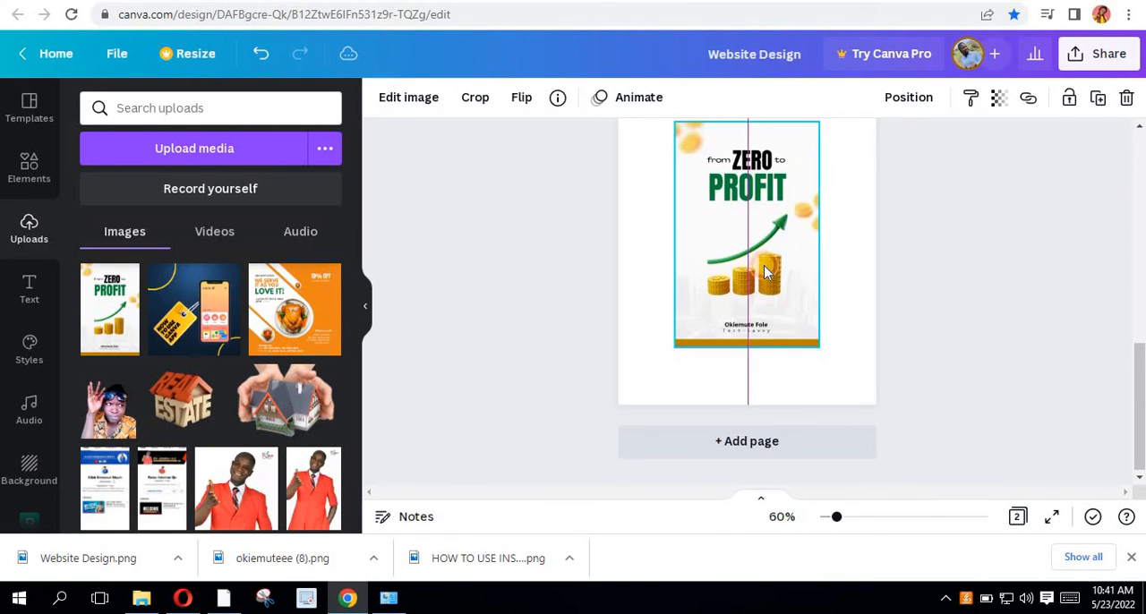
- Open the full Smartmockups collection for the cover image on the second page
{"action": "left_click", "coordinate": [408, 99]}
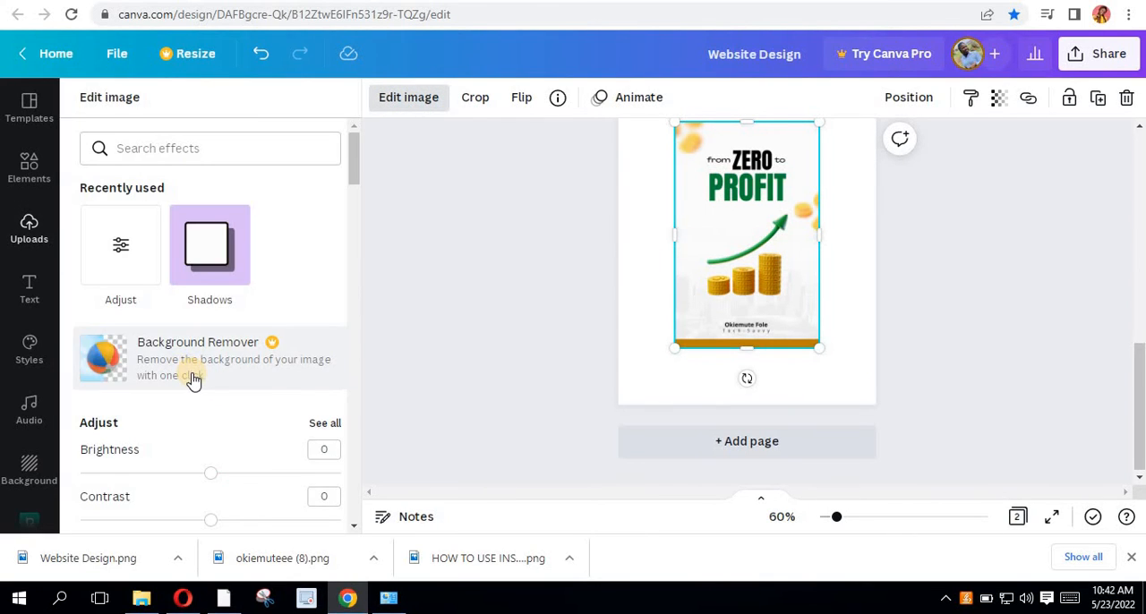
{"action": "scroll", "coordinate": [214, 327], "scroll_direction": "down", "scroll_amount": 3}
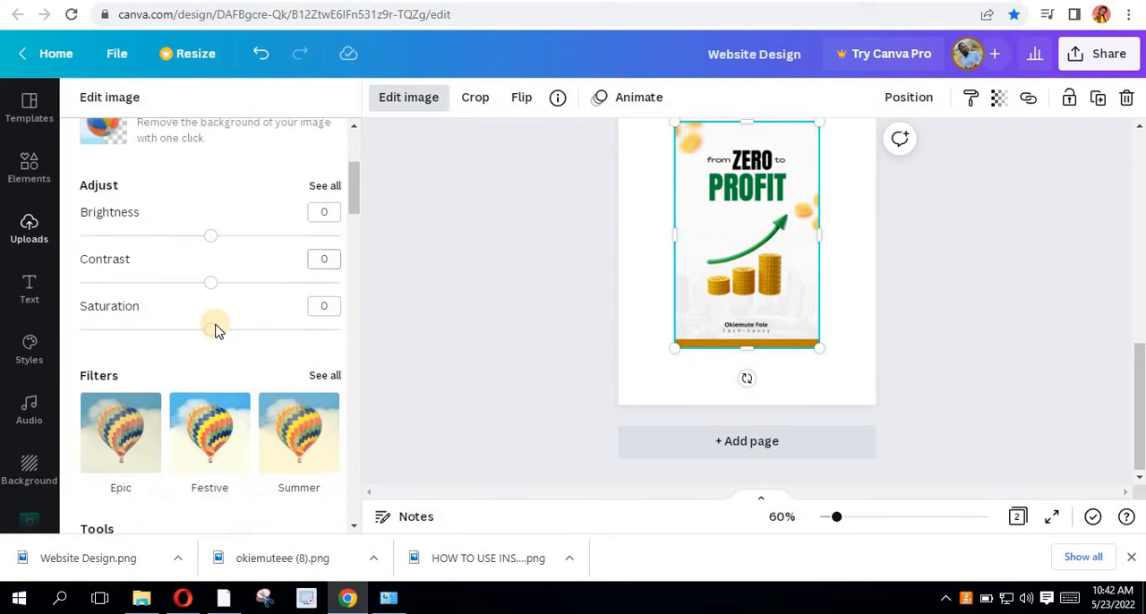
{"action": "scroll", "coordinate": [214, 330], "scroll_direction": "down", "scroll_amount": 5}
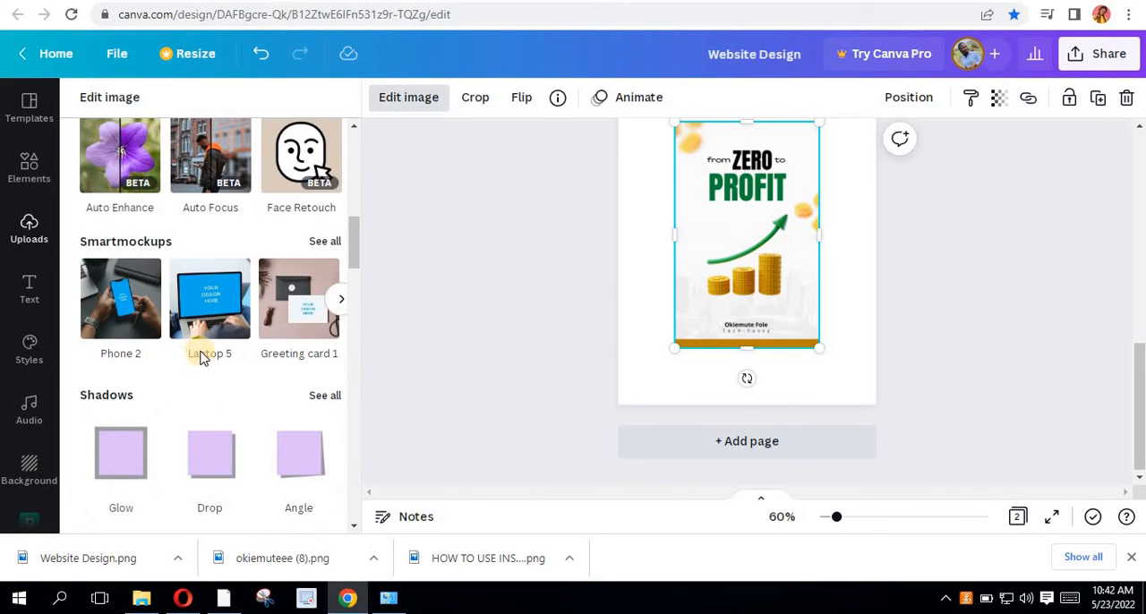
{"action": "left_click", "coordinate": [323, 242]}
- Browse the Smartmockups collection from the popular and smartphone mockups through to the canvas mockups under Frames & posters
{"action": "scroll", "coordinate": [219, 371], "scroll_direction": "down", "scroll_amount": 2}
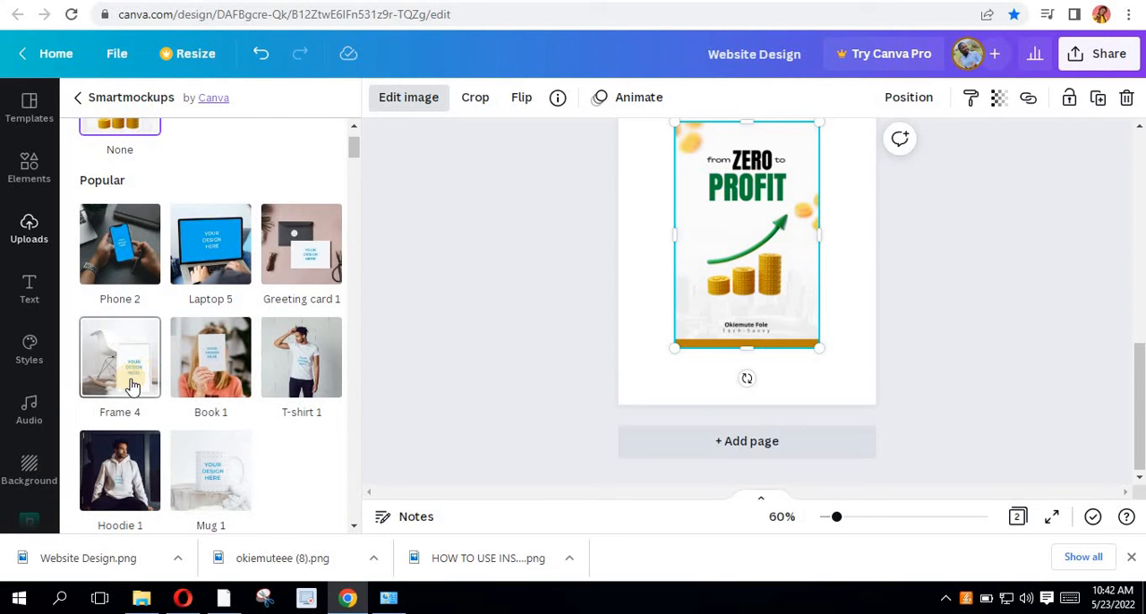
{"action": "scroll", "coordinate": [170, 412], "scroll_direction": "down", "scroll_amount": 5}
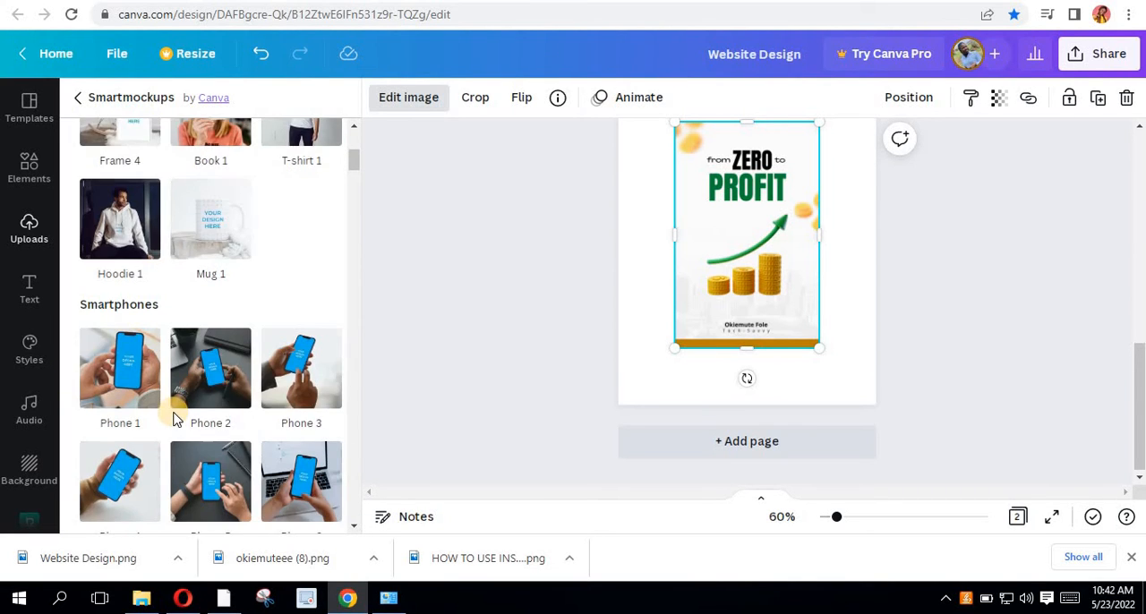
{"action": "scroll", "coordinate": [175, 418], "scroll_direction": "down", "scroll_amount": 8}
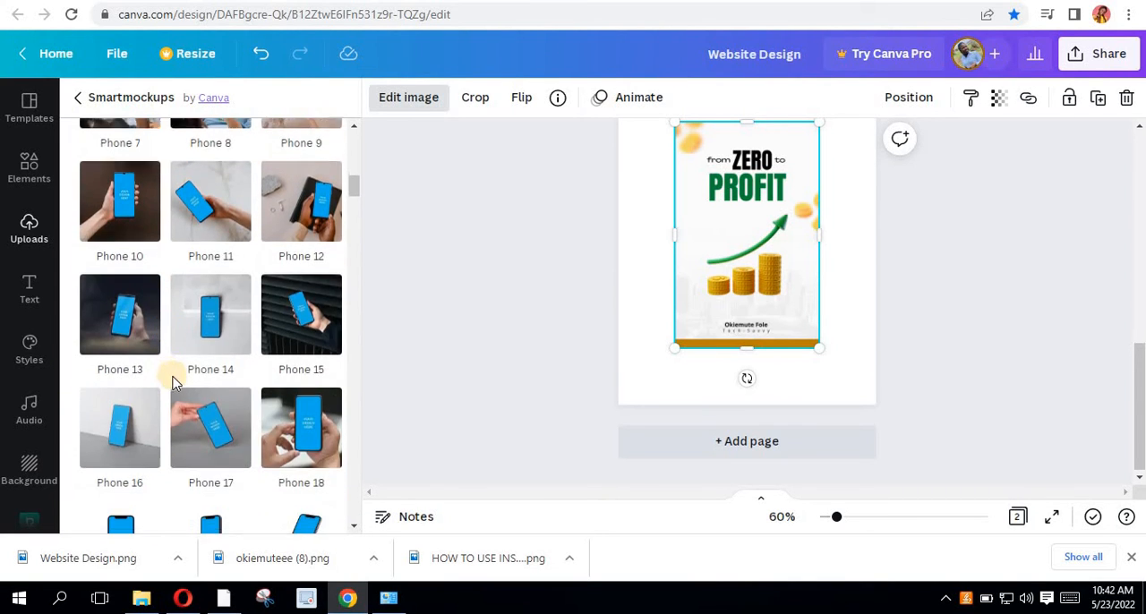
{"action": "scroll", "coordinate": [177, 385], "scroll_direction": "down", "scroll_amount": 3}
{"action": "scroll", "coordinate": [176, 387], "scroll_direction": "down", "scroll_amount": 8}
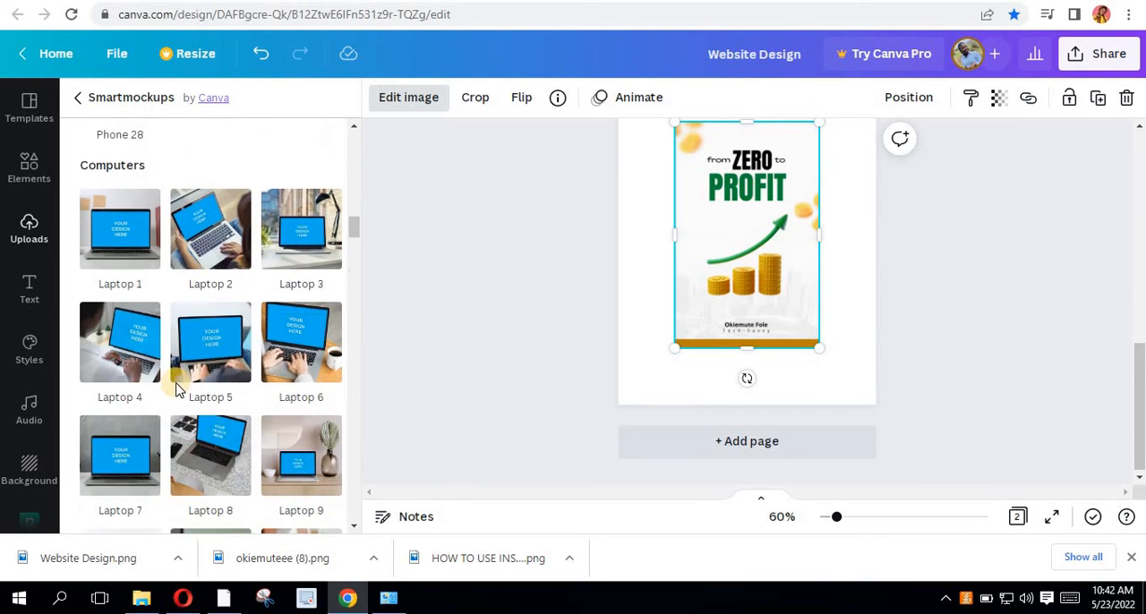
{"action": "scroll", "coordinate": [177, 389], "scroll_direction": "down", "scroll_amount": 8}
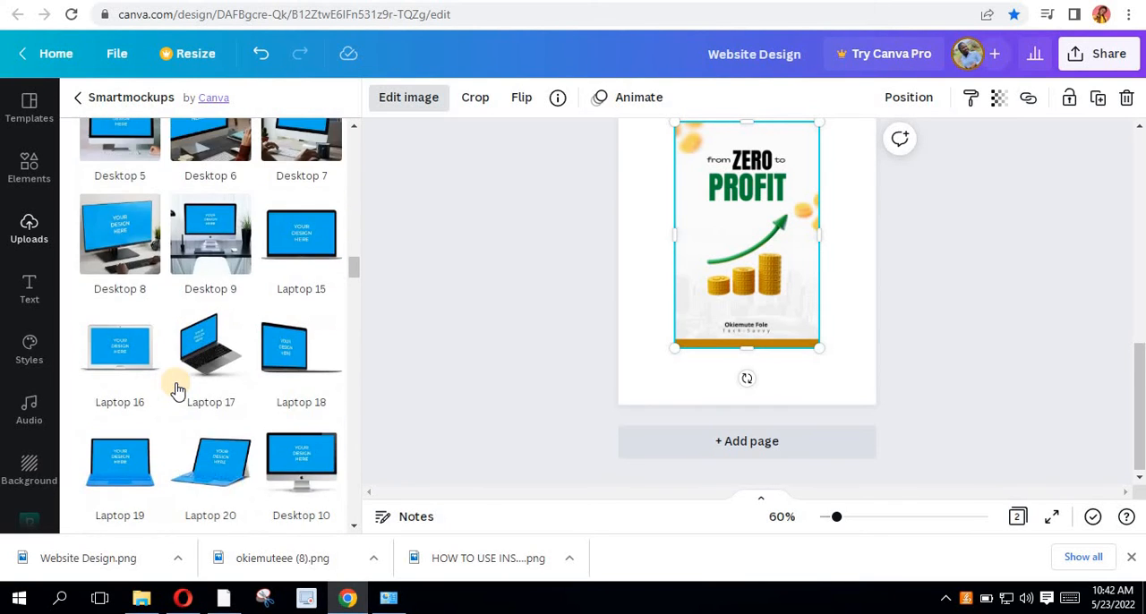
{"action": "scroll", "coordinate": [176, 390], "scroll_direction": "down", "scroll_amount": 8}
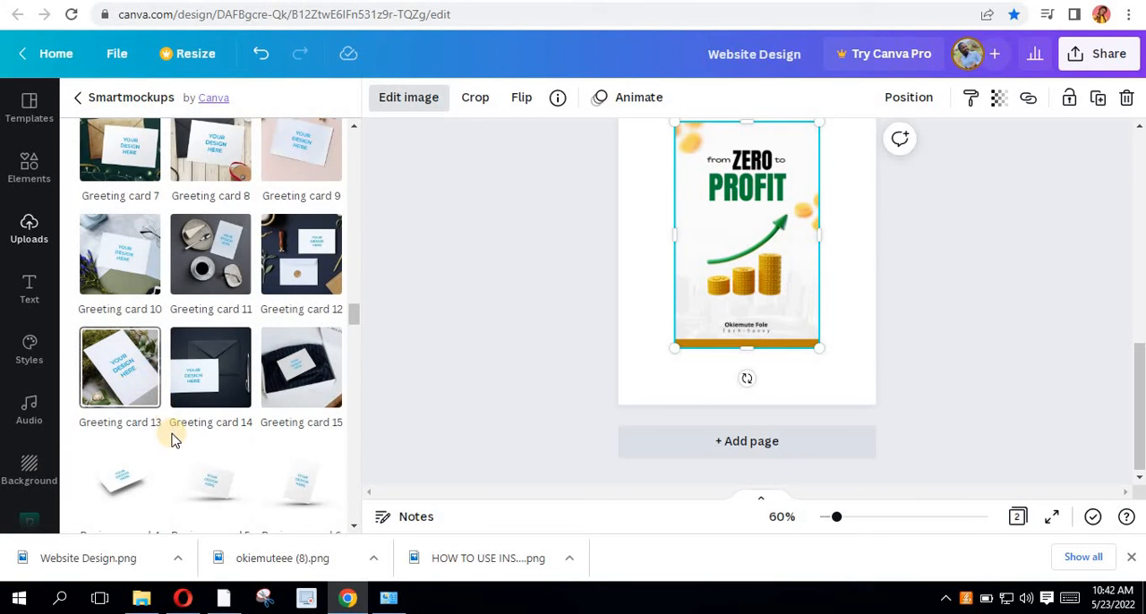
{"action": "scroll", "coordinate": [175, 438], "scroll_direction": "down", "scroll_amount": 2}
{"action": "scroll", "coordinate": [174, 439], "scroll_direction": "down", "scroll_amount": 2}
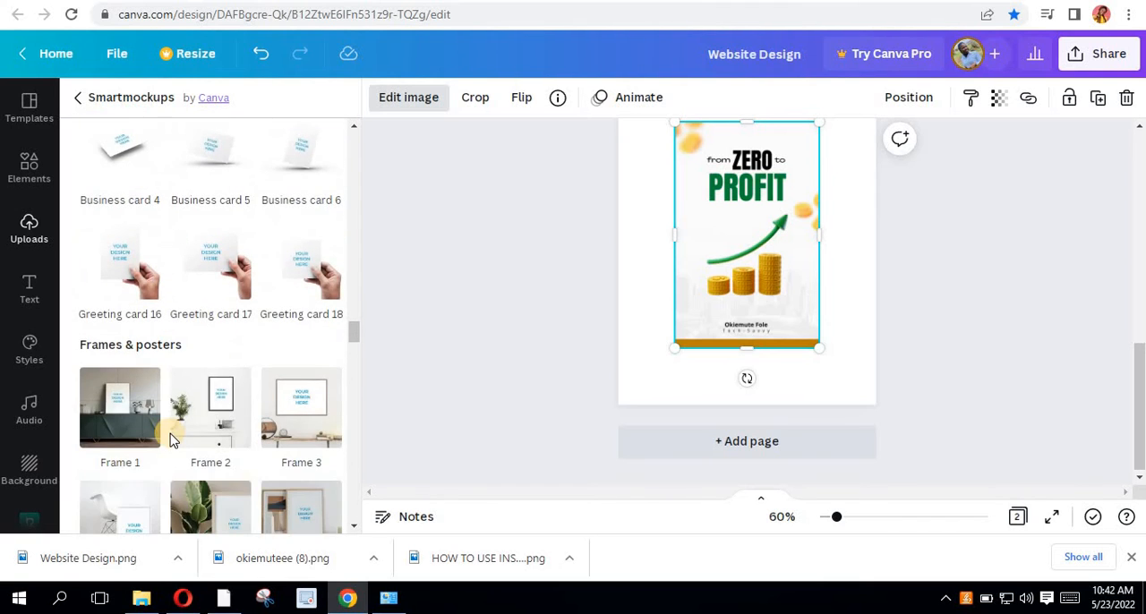
{"action": "scroll", "coordinate": [172, 439], "scroll_direction": "down", "scroll_amount": 2}
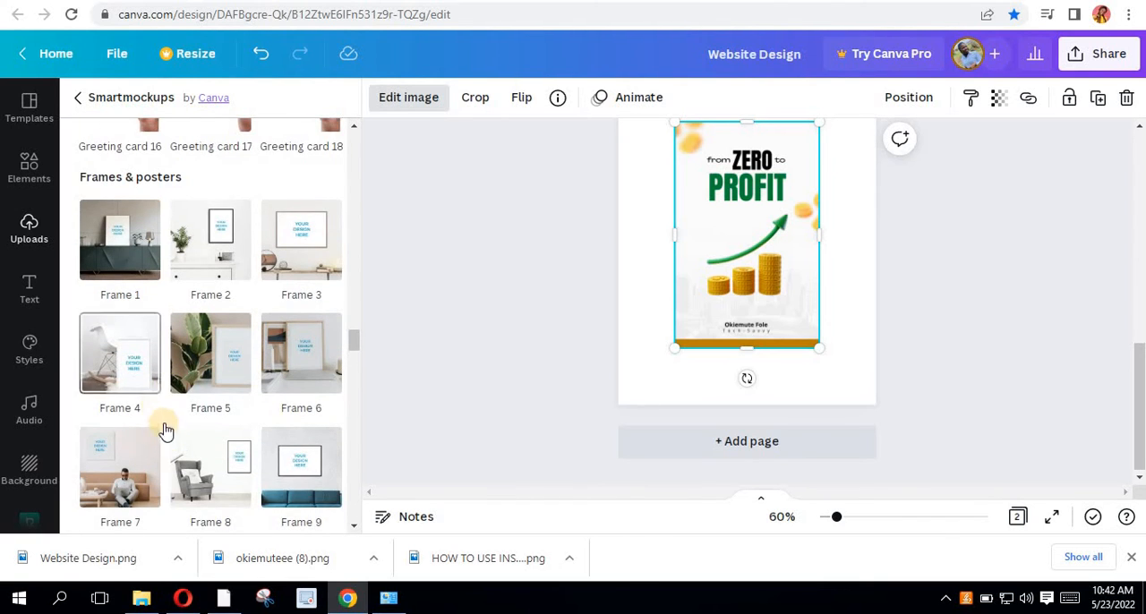
{"action": "scroll", "coordinate": [169, 437], "scroll_direction": "down", "scroll_amount": 4}
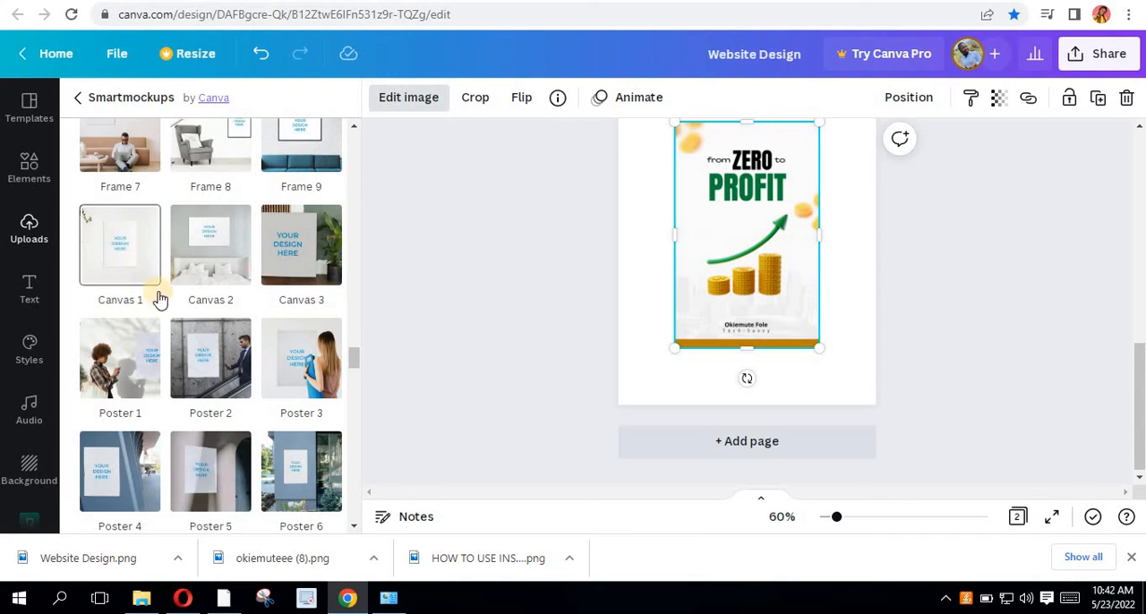
{"action": "scroll", "coordinate": [148, 304], "scroll_direction": "down", "scroll_amount": 2}
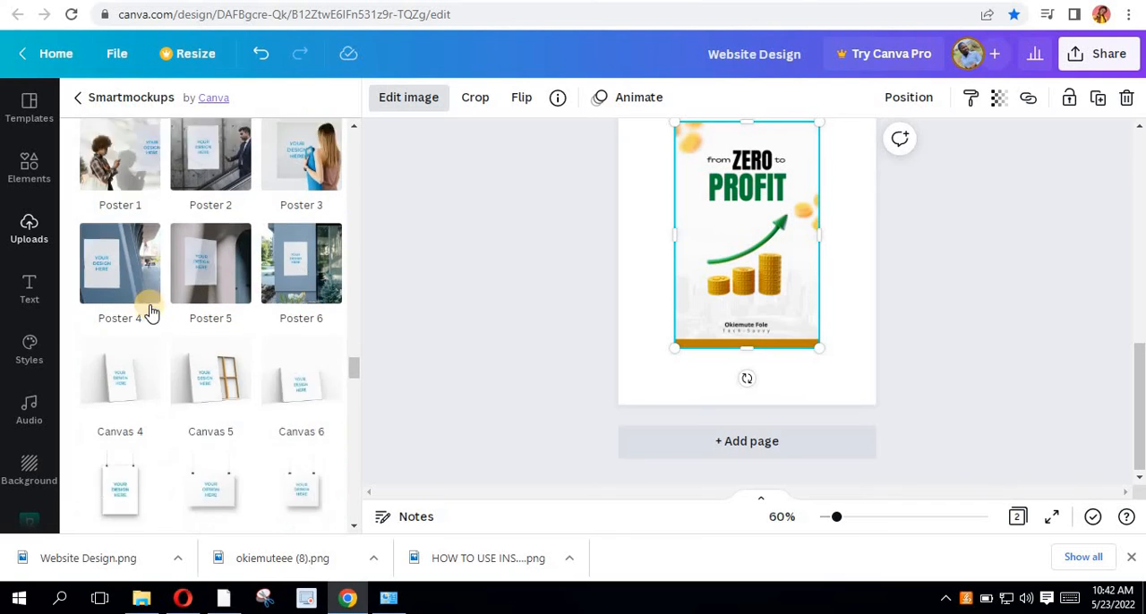
{"action": "scroll", "coordinate": [149, 309], "scroll_direction": "down", "scroll_amount": 1}
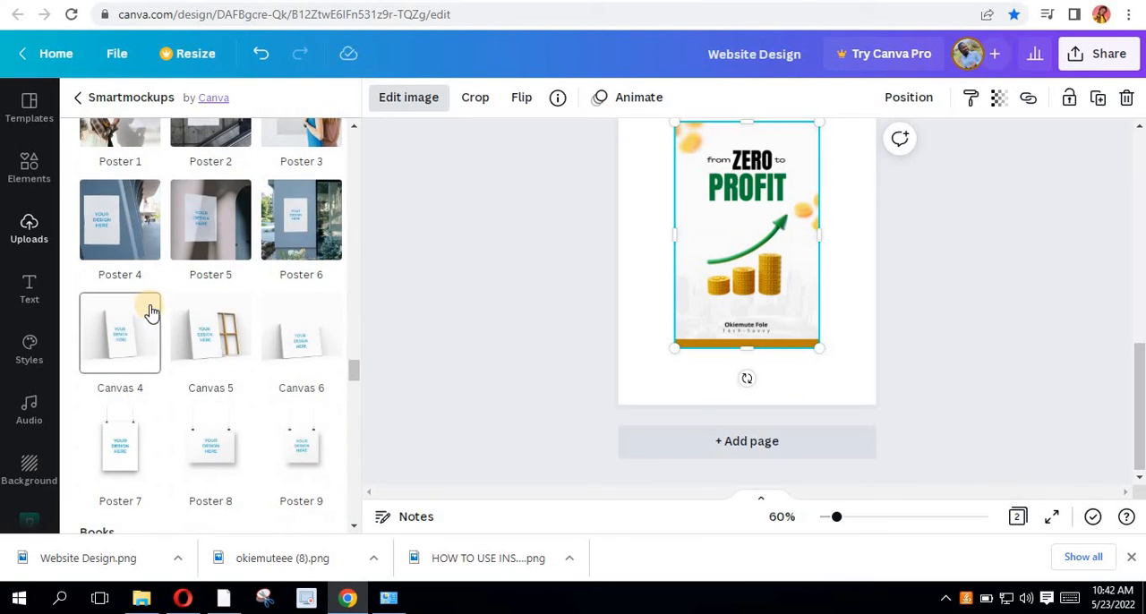
- Put the cover image into the Canvas 4 mockup and move it against the second page's left edge
{"action": "left_click", "coordinate": [208, 333]}
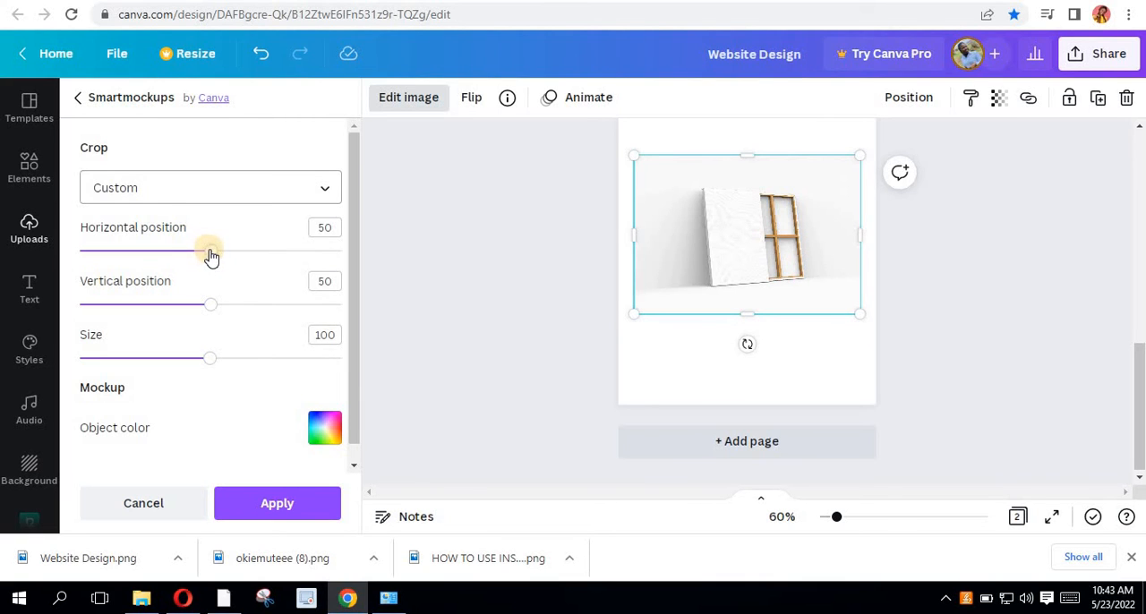
{"action": "left_click", "coordinate": [122, 292]}
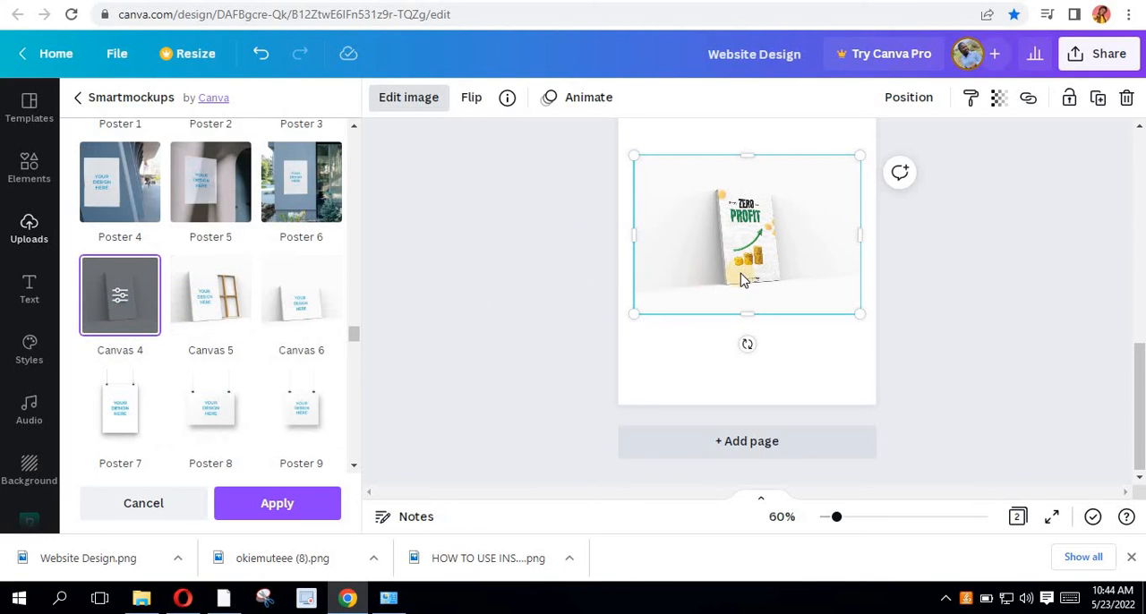
{"action": "left_click_drag", "start_coordinate": [762, 289], "coordinate": [820, 310]}
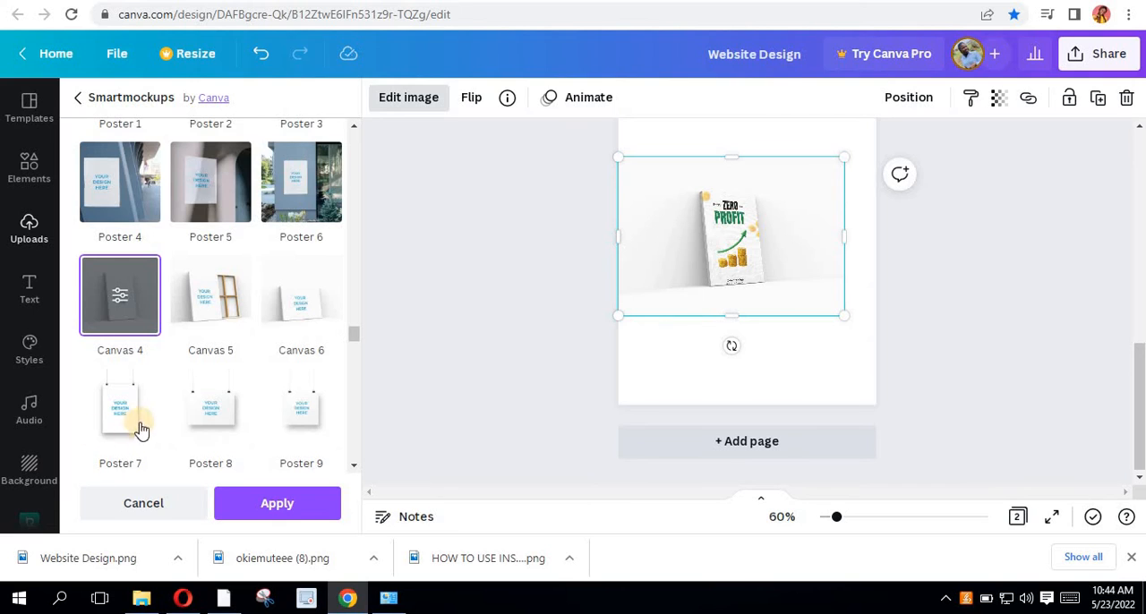
{"action": "scroll", "coordinate": [152, 432], "scroll_direction": "down", "scroll_amount": 2}
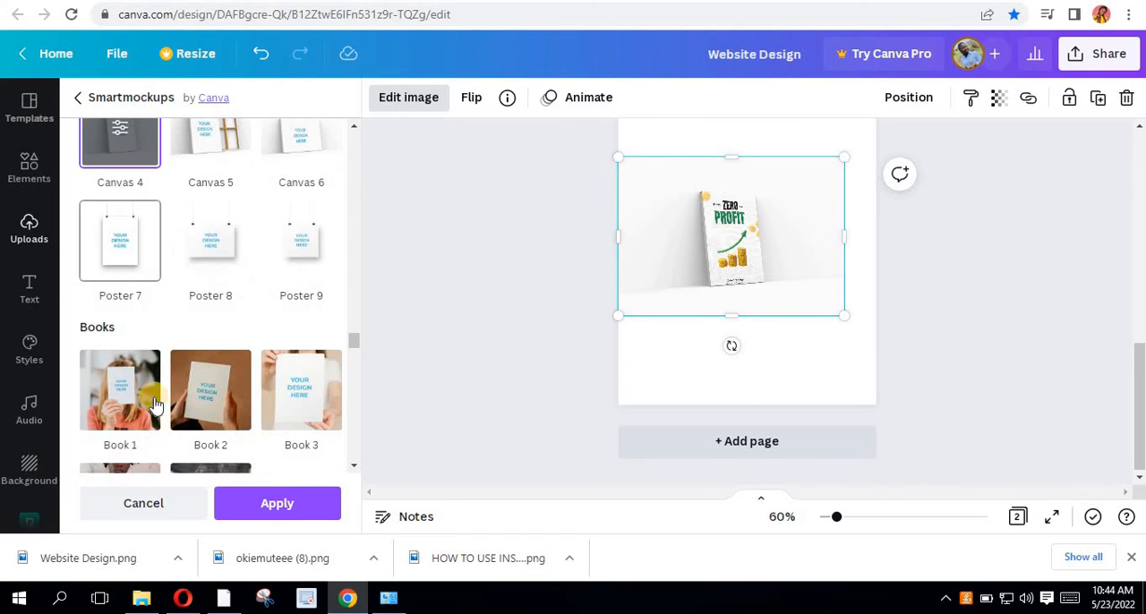
{"action": "left_click", "coordinate": [244, 508]}
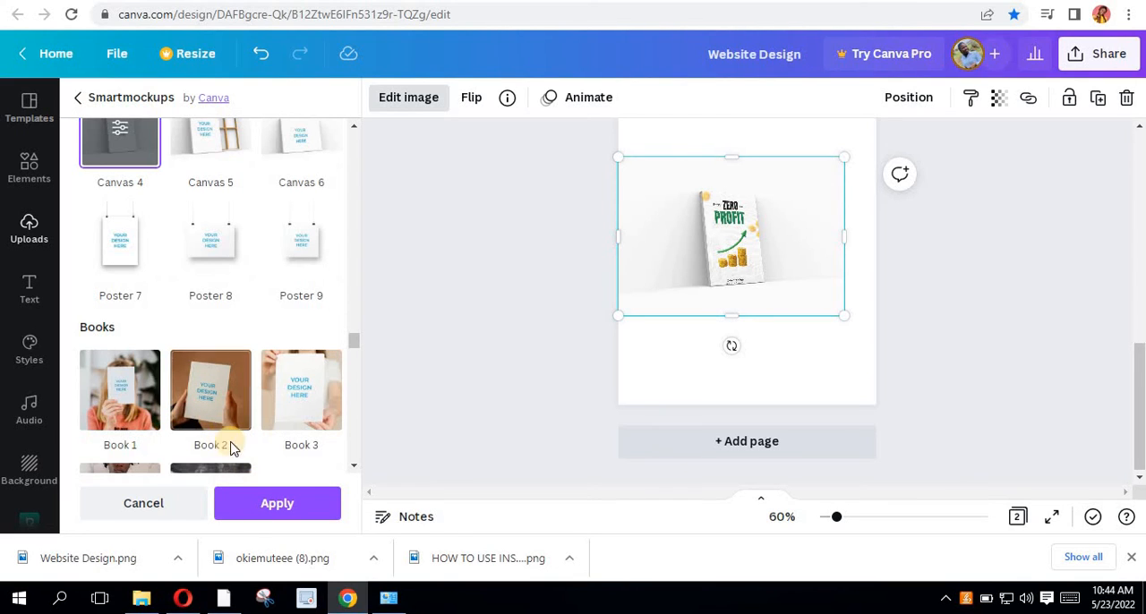
{"action": "left_click", "coordinate": [311, 507]}
{"action": "left_click", "coordinate": [275, 512]}
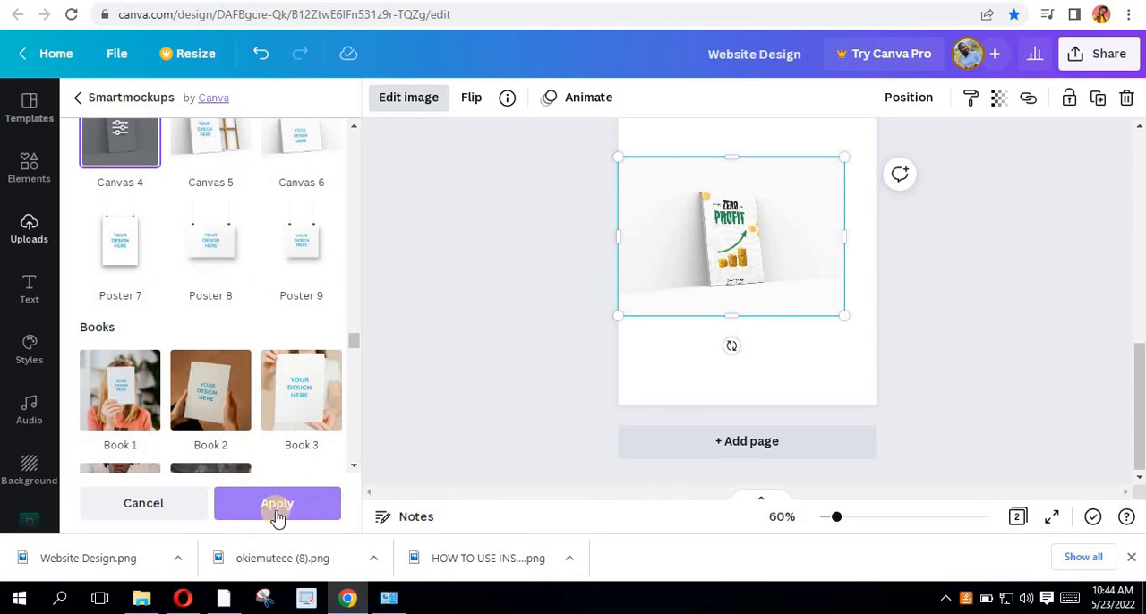
{"action": "scroll", "coordinate": [263, 453], "scroll_direction": "down", "scroll_amount": 3}
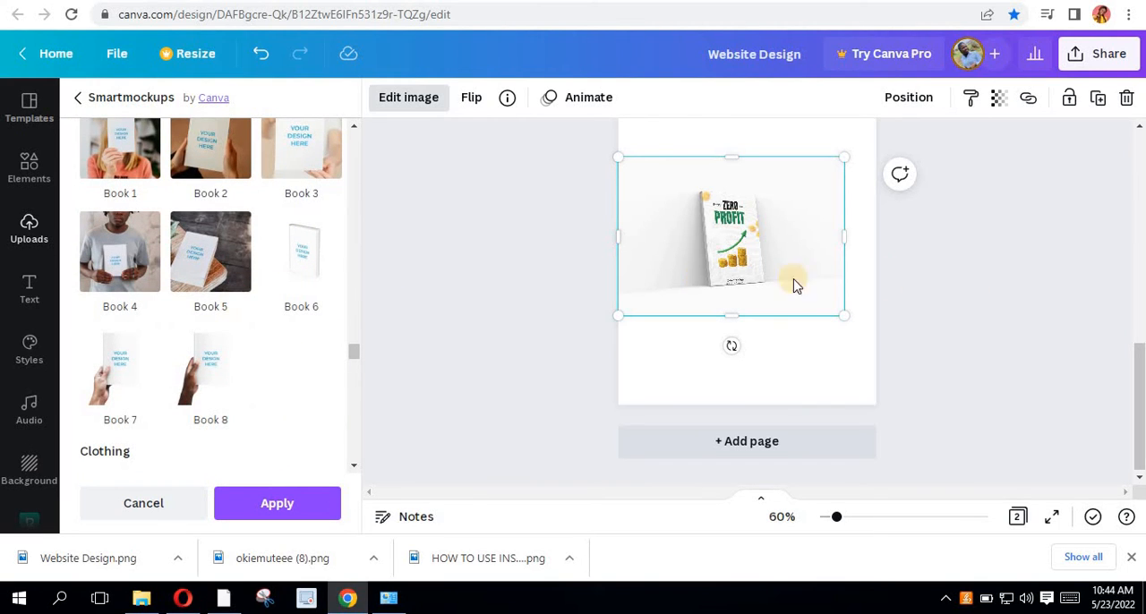
- Enlarge the mockup to nearly the full width of the second page and apply the Smartmockups effect
{"action": "left_click_drag", "start_coordinate": [847, 320], "coordinate": [872, 341]}
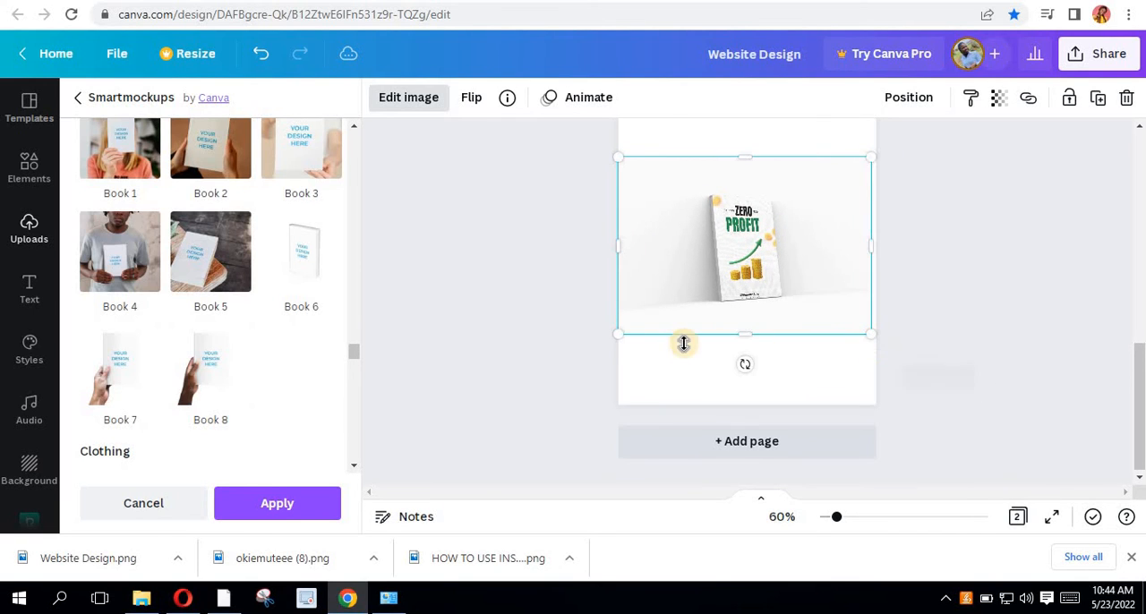
{"action": "left_click", "coordinate": [269, 509]}
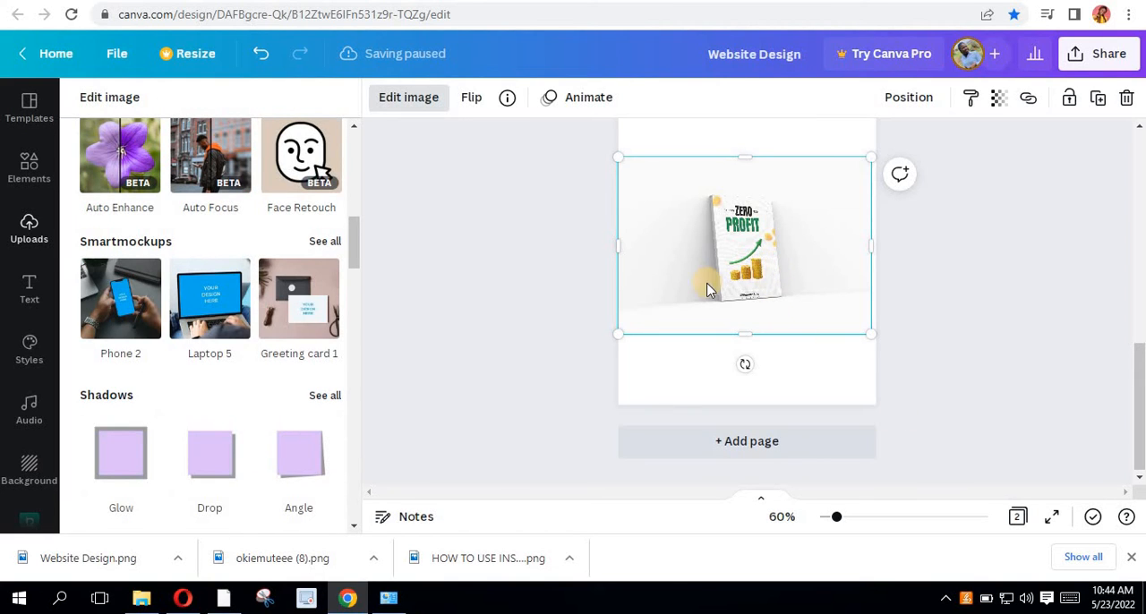
{"action": "left_click", "coordinate": [336, 299]}
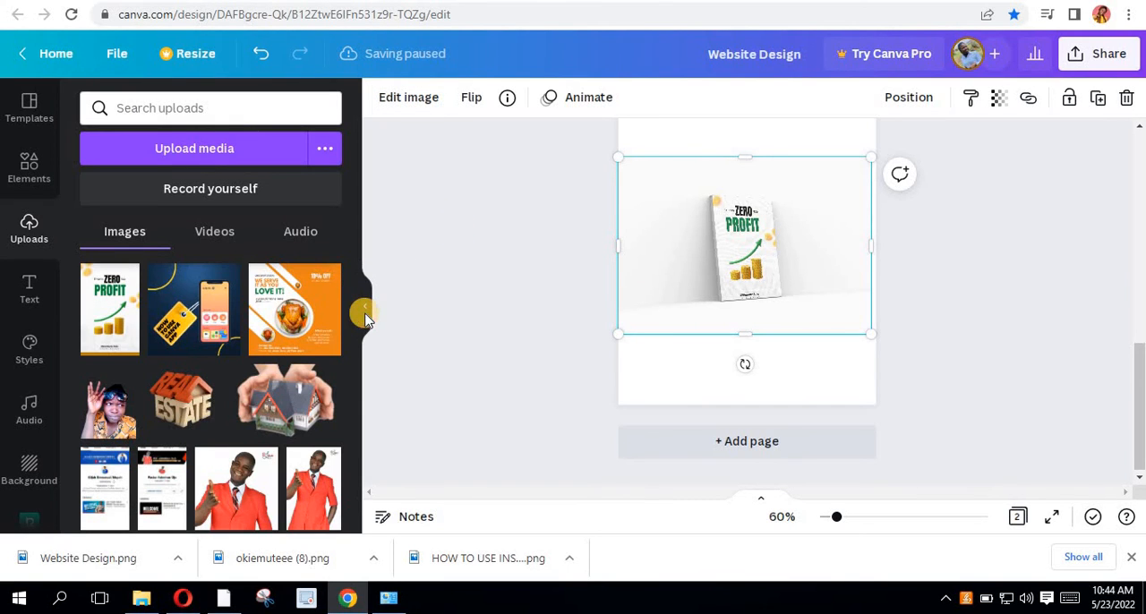
{"action": "left_click", "coordinate": [365, 312]}
- Inspect the book mockup on the second page up close and at page level
{"action": "scroll", "coordinate": [626, 253], "scroll_direction": "up", "scroll_amount": 5}
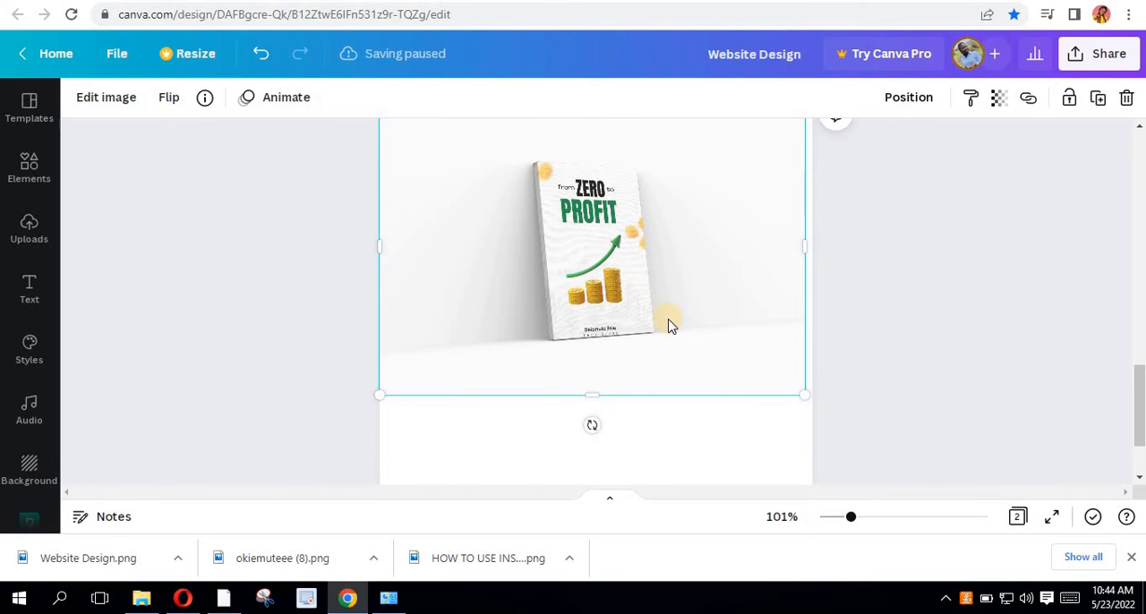
{"action": "left_click_drag", "start_coordinate": [669, 287], "coordinate": [655, 306]}
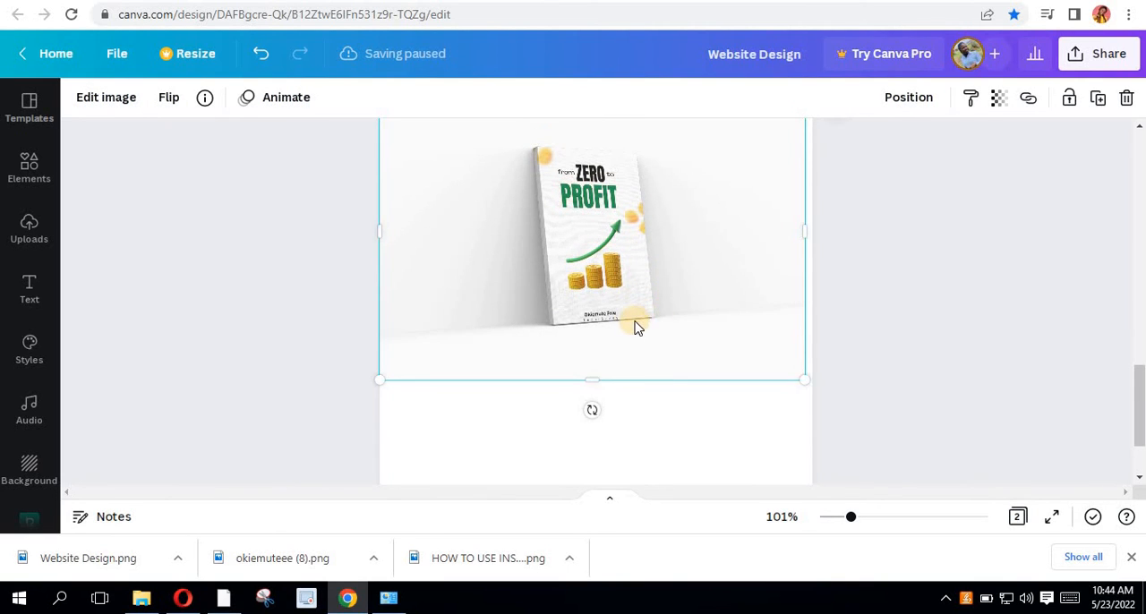
{"action": "scroll", "coordinate": [633, 324], "scroll_direction": "up", "scroll_amount": 1}
{"action": "scroll", "coordinate": [629, 322], "scroll_direction": "up", "scroll_amount": 1}
{"action": "scroll", "coordinate": [624, 254], "scroll_direction": "down", "scroll_amount": 3}
{"action": "scroll", "coordinate": [627, 253], "scroll_direction": "up", "scroll_amount": 2}
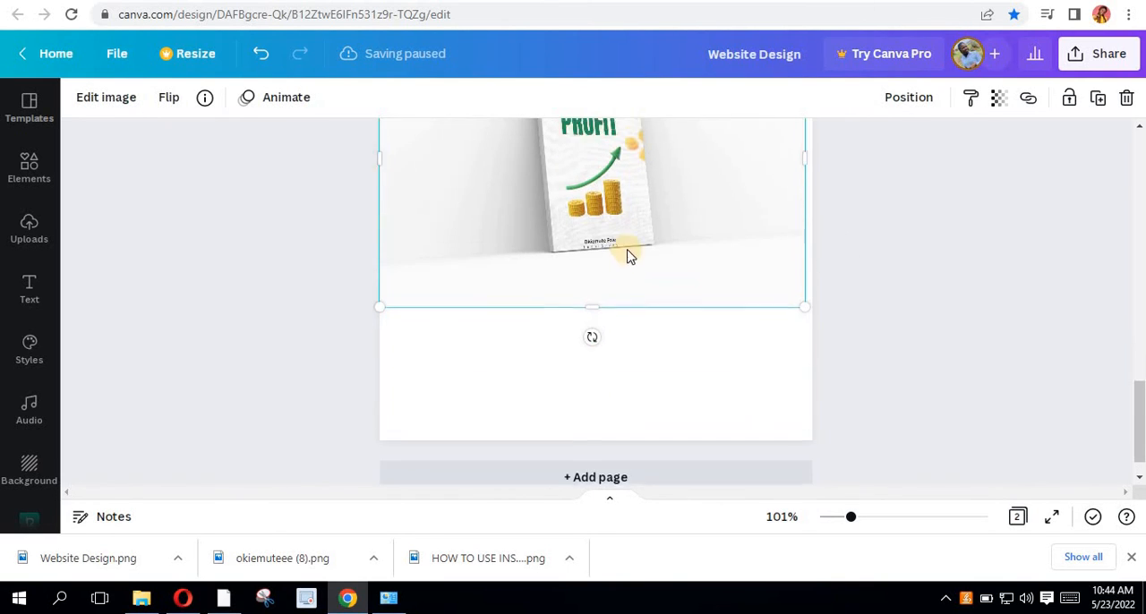
{"action": "scroll", "coordinate": [614, 381], "scroll_direction": "up", "scroll_amount": 5}
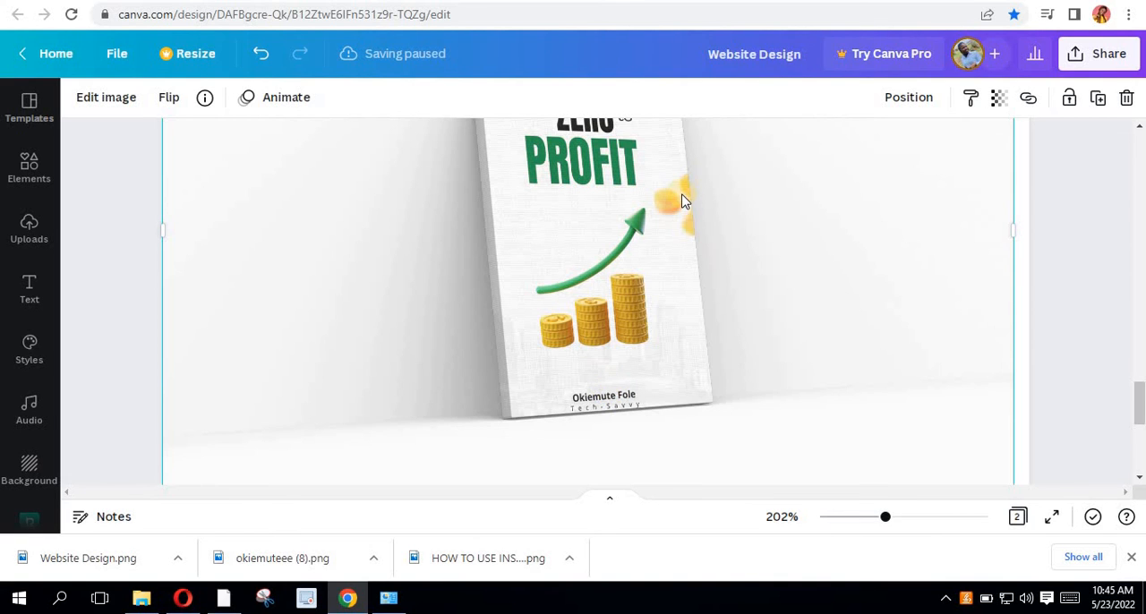
{"action": "scroll", "coordinate": [633, 281], "scroll_direction": "down", "scroll_amount": 5}
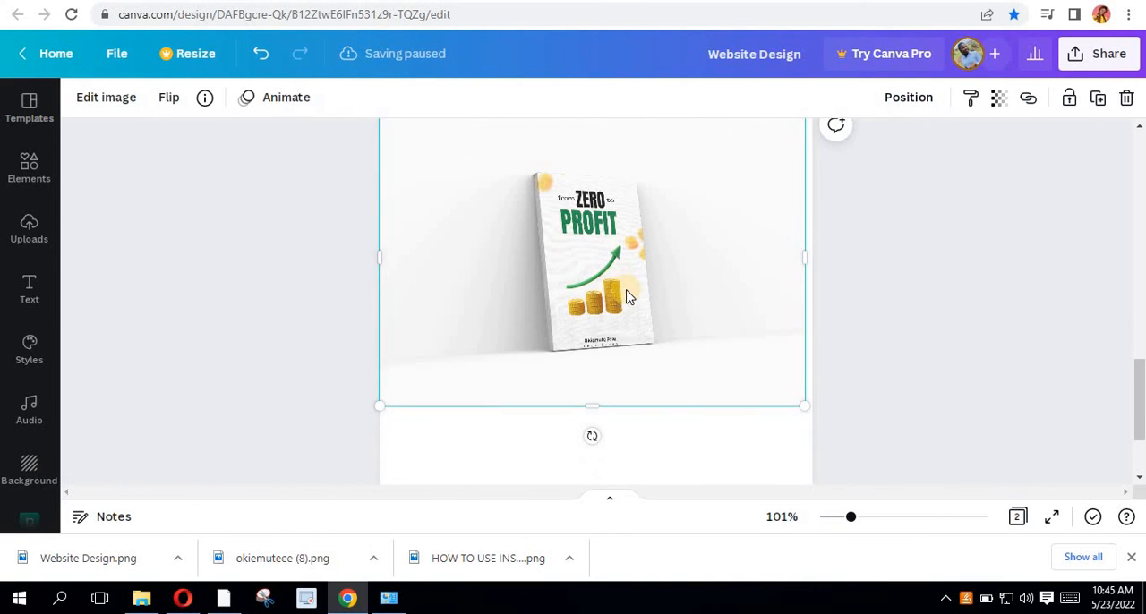
{"action": "scroll", "coordinate": [639, 305], "scroll_direction": "up", "scroll_amount": 2}
{"action": "scroll", "coordinate": [631, 303], "scroll_direction": "down", "scroll_amount": 3}
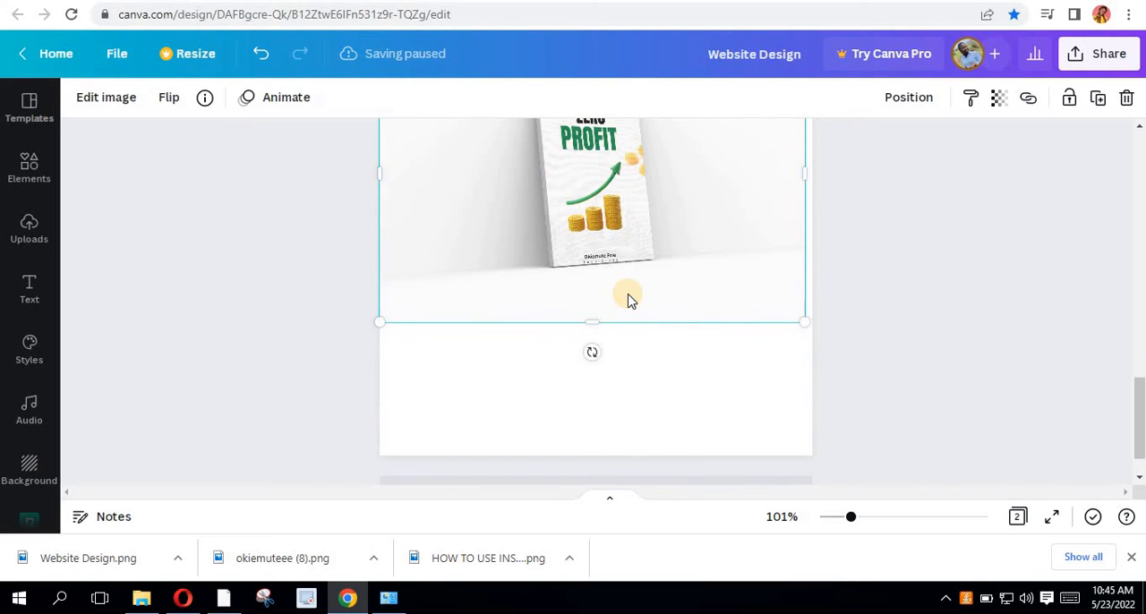
{"action": "scroll", "coordinate": [629, 300], "scroll_direction": "down", "scroll_amount": 2}
{"action": "scroll", "coordinate": [618, 291], "scroll_direction": "down", "scroll_amount": 4}
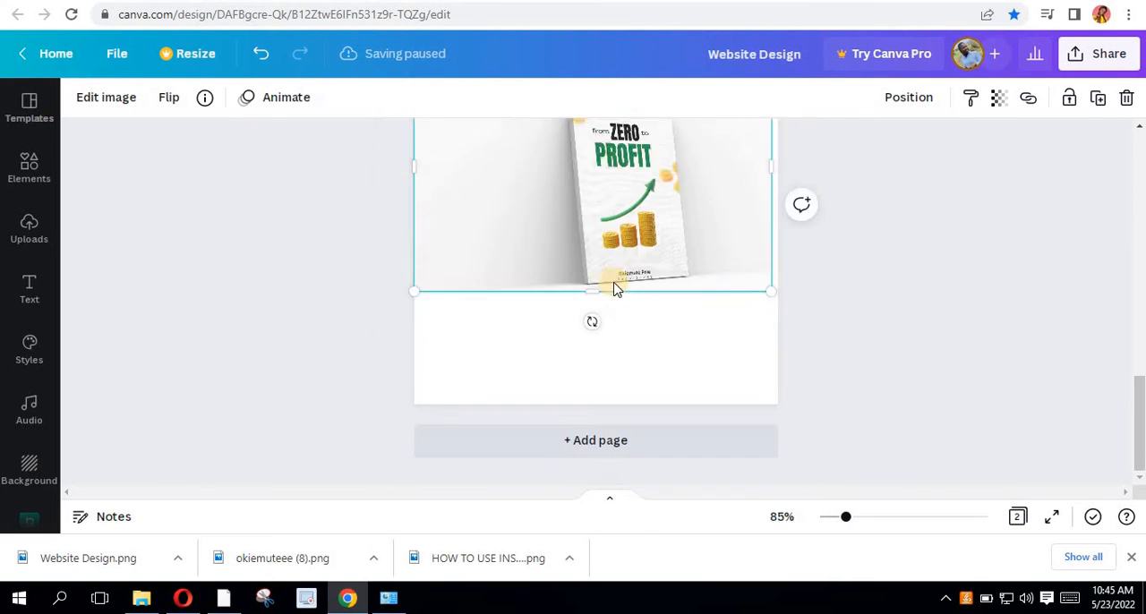
- Add a third page and place the uploaded "from ZERO to PROFIT" cover image at its horizontal centre
{"action": "left_click", "coordinate": [605, 445]}
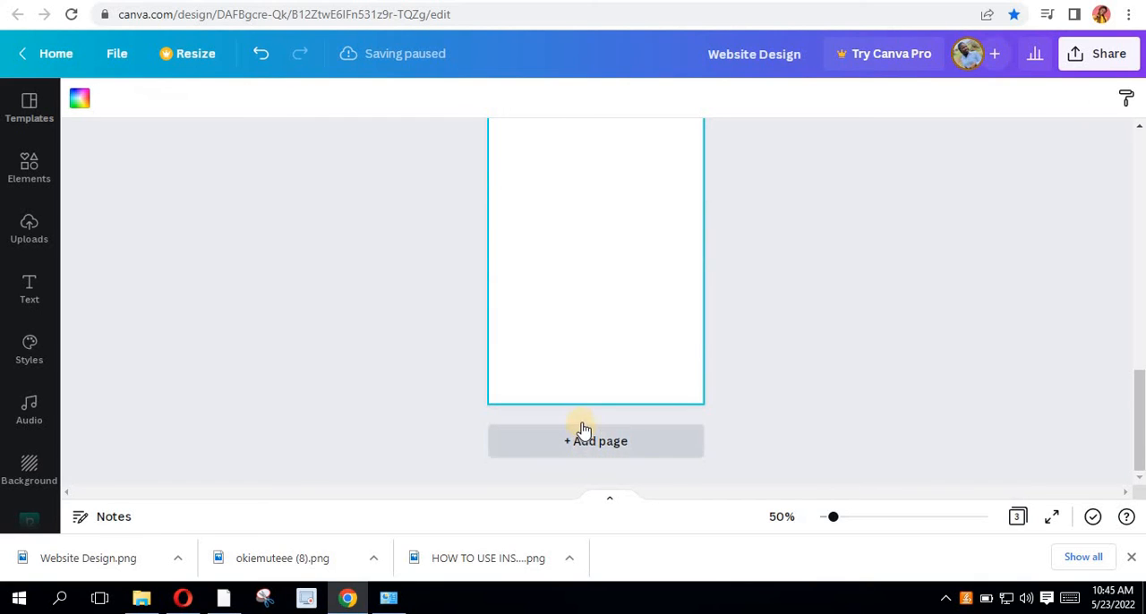
{"action": "left_click", "coordinate": [32, 238]}
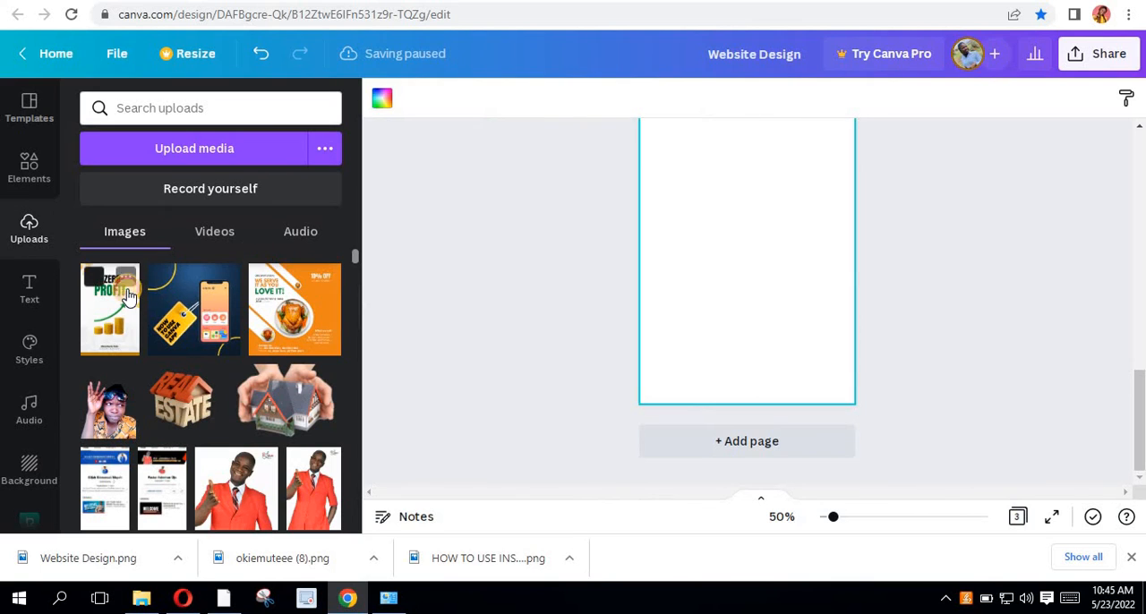
{"action": "left_click_drag", "start_coordinate": [125, 287], "coordinate": [712, 311]}
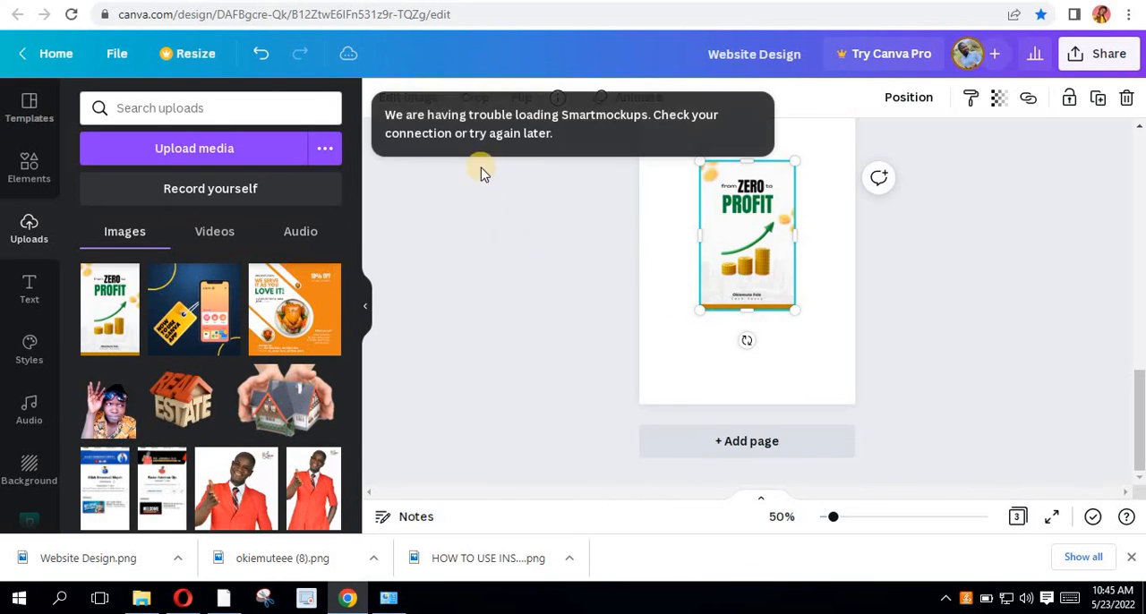
{"action": "left_click", "coordinate": [524, 301]}
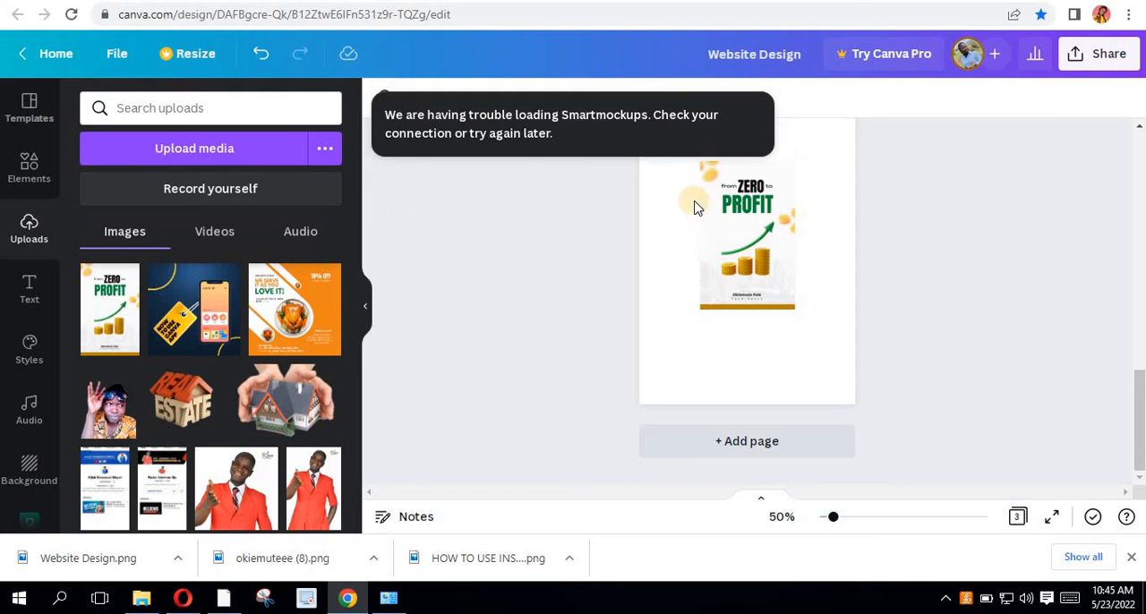
- Place the third page's cover image into the Book 1 design from Smartmockups
{"action": "left_click", "coordinate": [742, 280]}
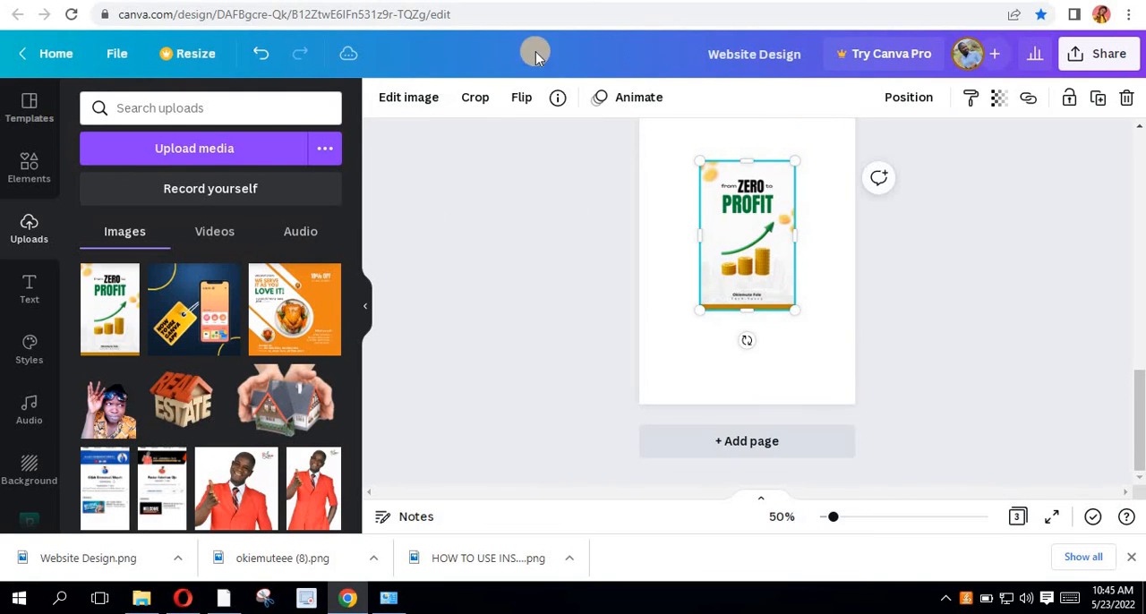
{"action": "left_click", "coordinate": [417, 101]}
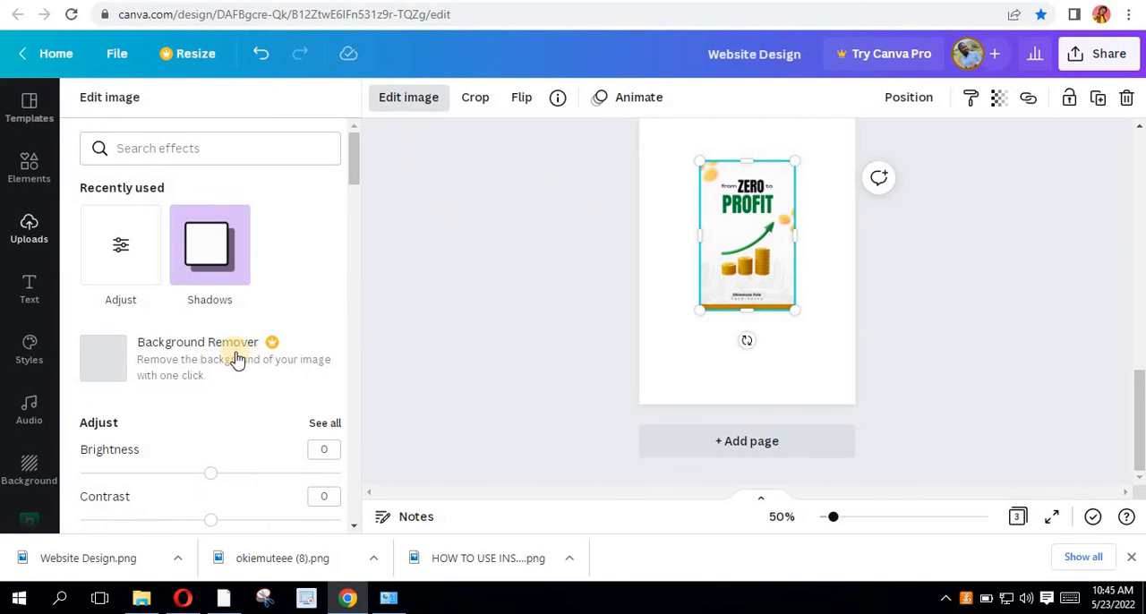
{"action": "scroll", "coordinate": [202, 314], "scroll_direction": "down", "scroll_amount": 8}
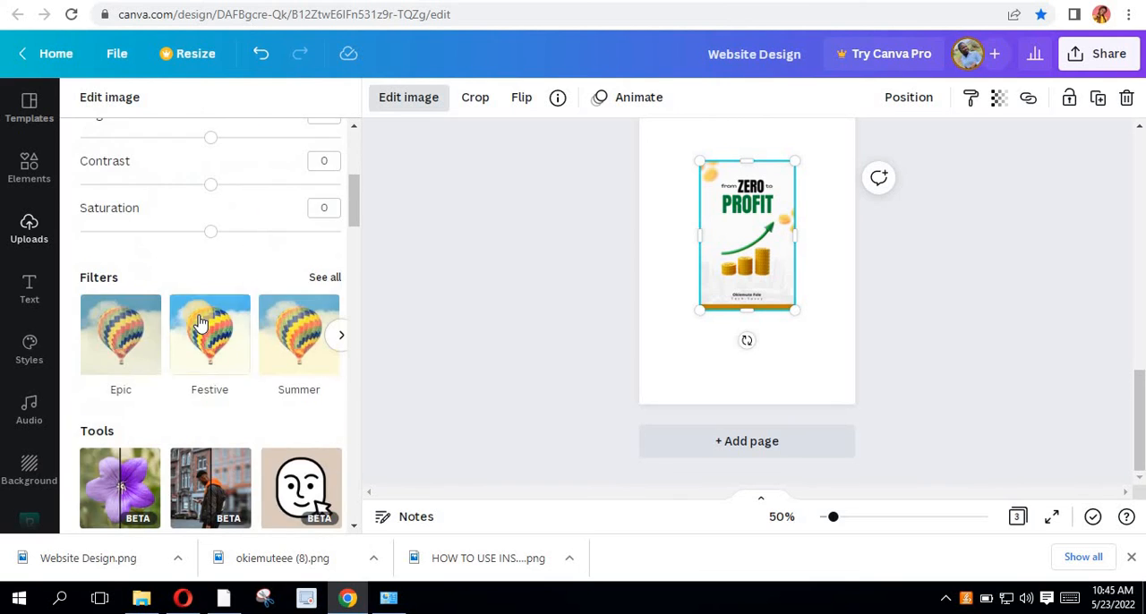
{"action": "scroll", "coordinate": [198, 318], "scroll_direction": "down", "scroll_amount": 2}
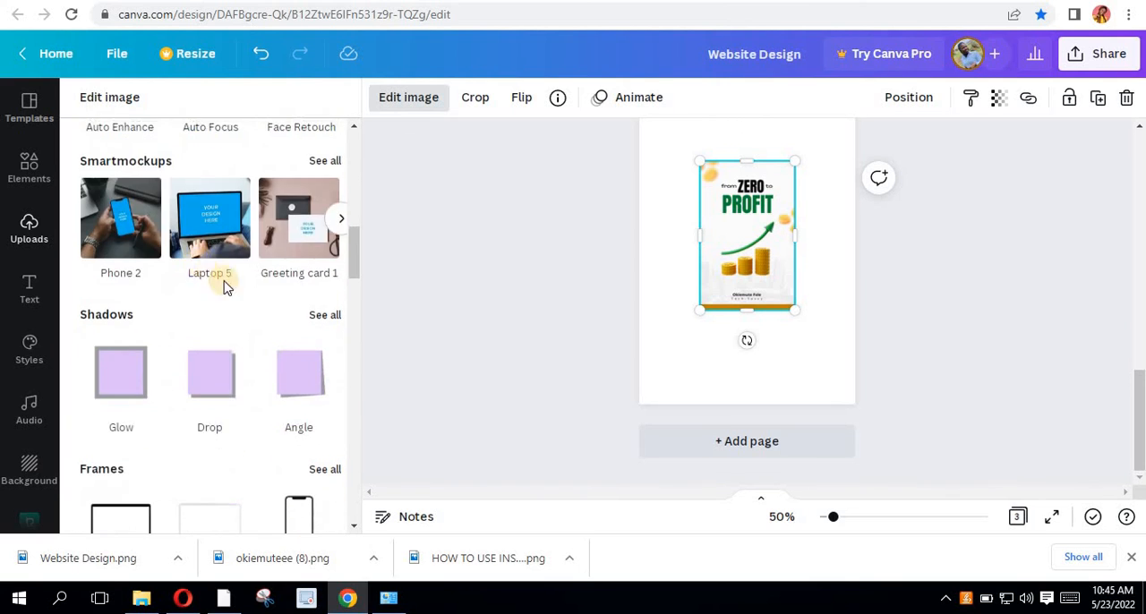
{"action": "scroll", "coordinate": [268, 304], "scroll_direction": "up", "scroll_amount": 2}
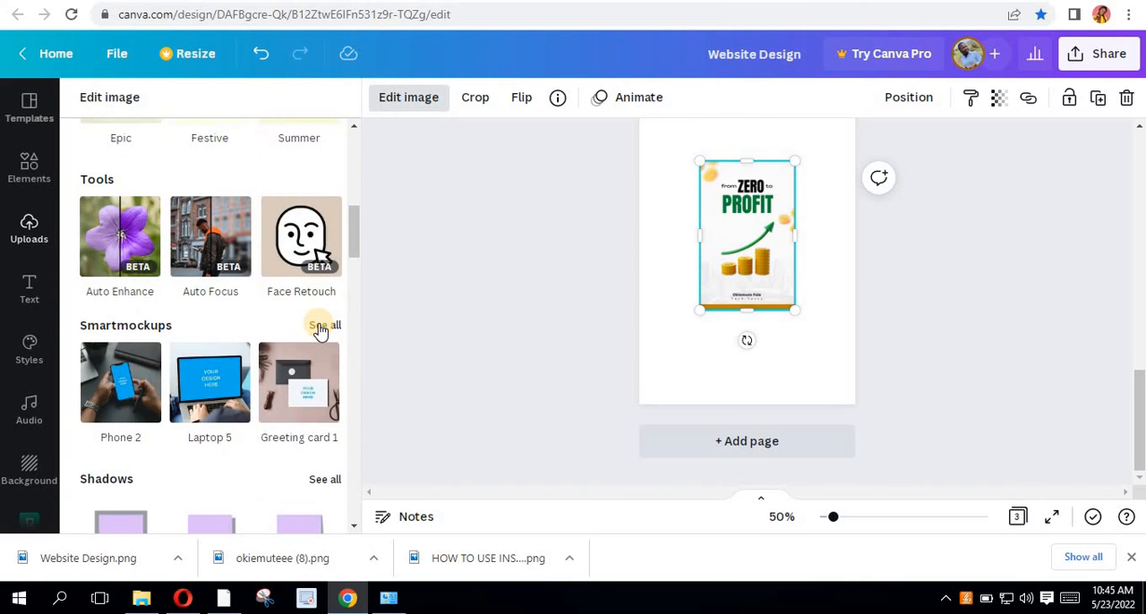
{"action": "left_click", "coordinate": [325, 326]}
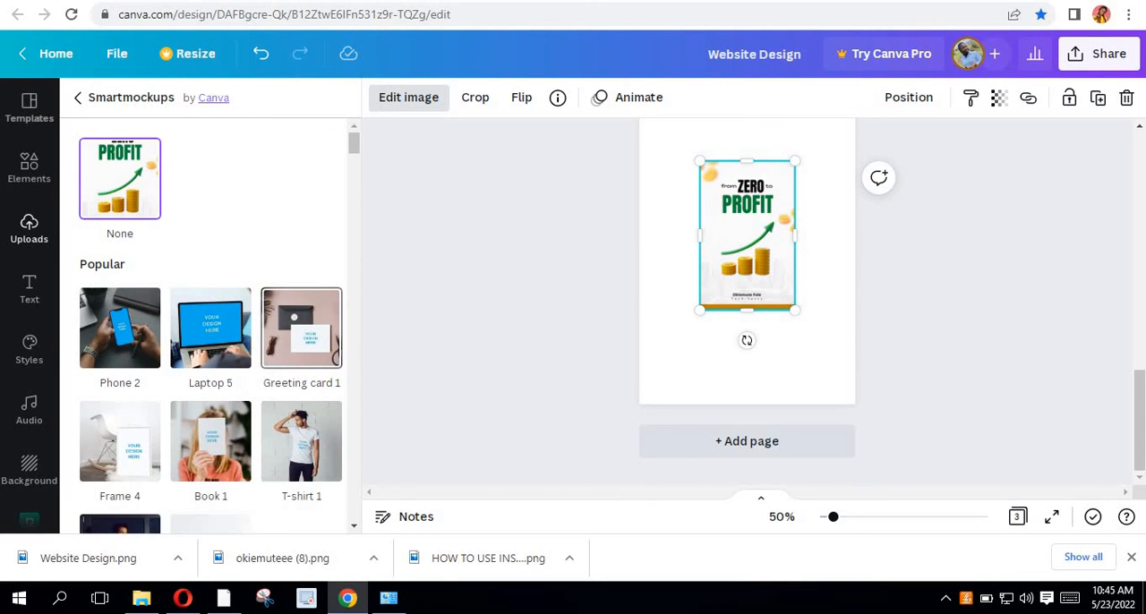
{"action": "left_click", "coordinate": [206, 465]}
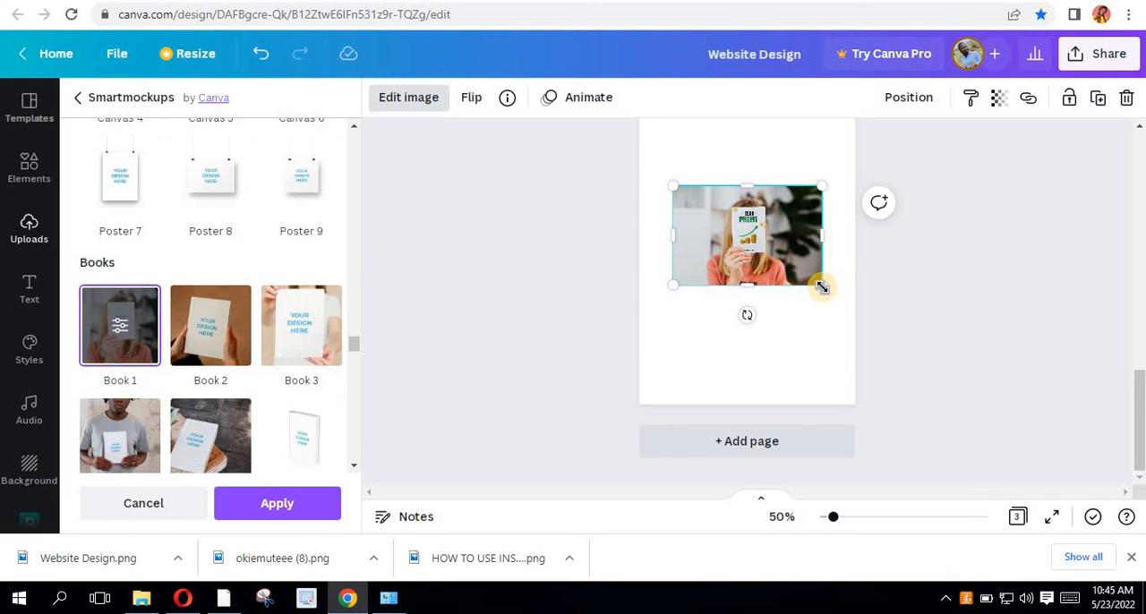
- Enlarge the Book 1 mockup to nearly the page's width, extending past the page's right edge, and inspect the cover up close
{"action": "left_click_drag", "start_coordinate": [834, 297], "coordinate": [886, 332]}
{"action": "scroll", "coordinate": [803, 273], "scroll_direction": "up", "scroll_amount": 1}
{"action": "scroll", "coordinate": [803, 273], "scroll_direction": "up", "scroll_amount": 5}
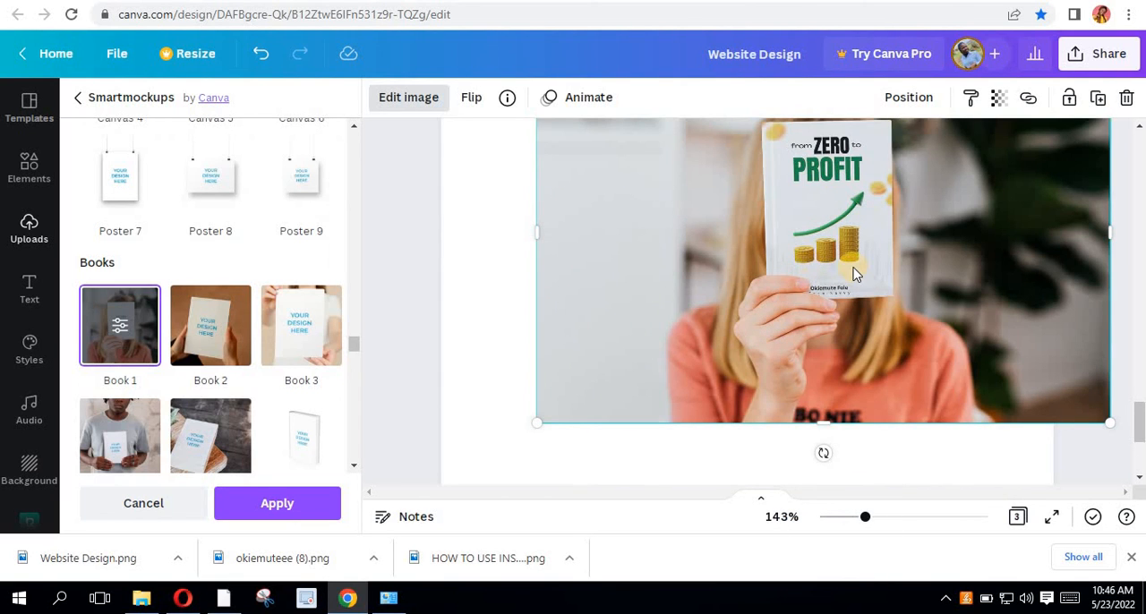
{"action": "scroll", "coordinate": [862, 289], "scroll_direction": "down", "scroll_amount": 3}
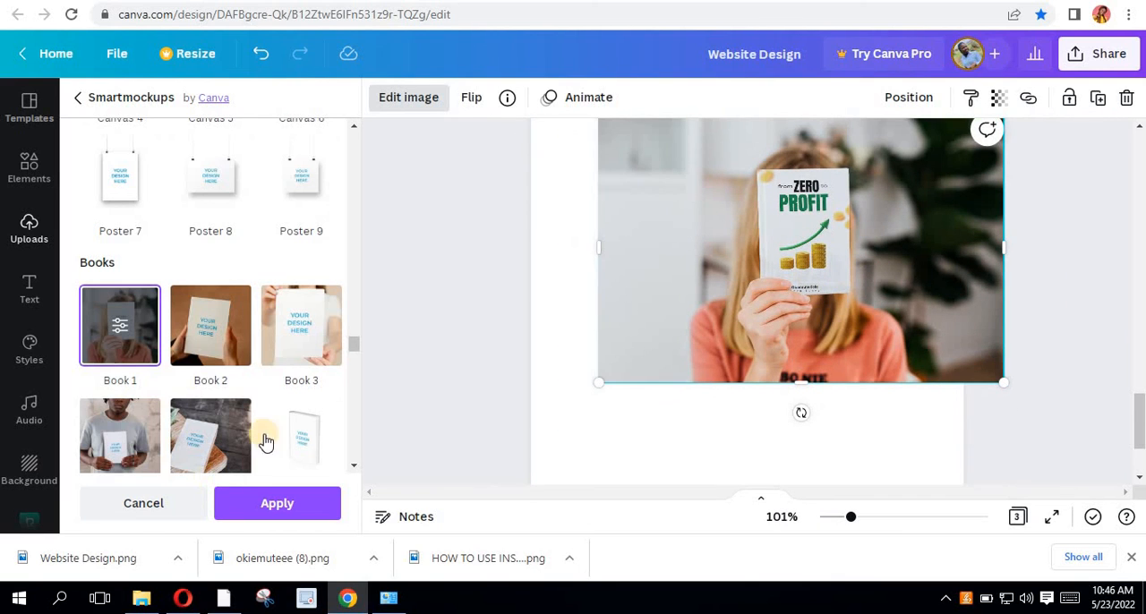
- Switch the third page's mockup to Book 6, shift it slightly towards the page centre and apply the effect
{"action": "scroll", "coordinate": [263, 424], "scroll_direction": "down", "scroll_amount": 2}
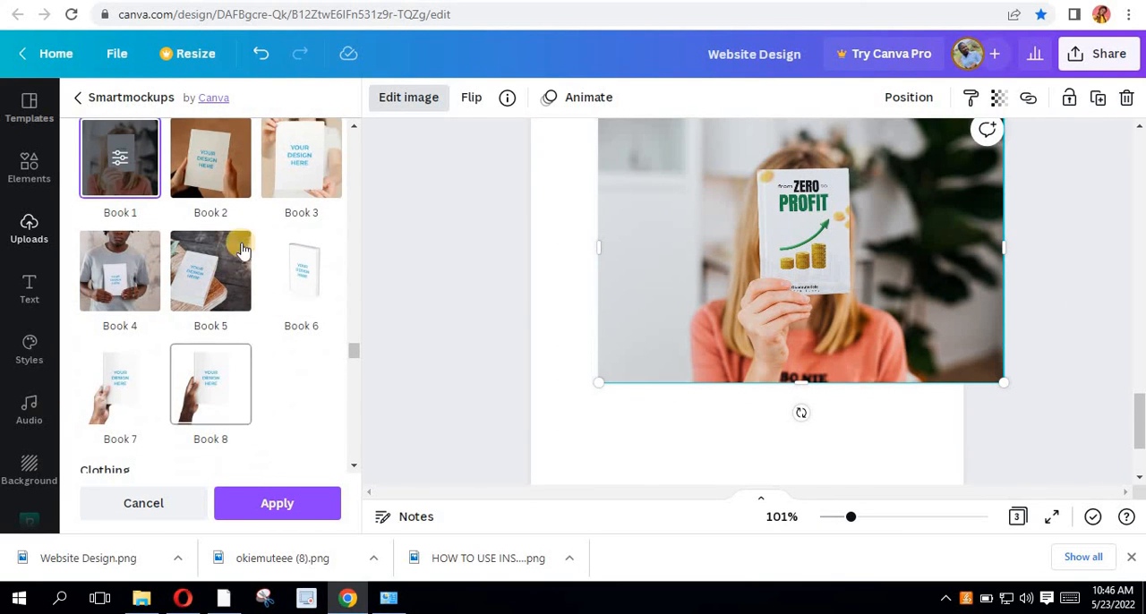
{"action": "left_click", "coordinate": [298, 287]}
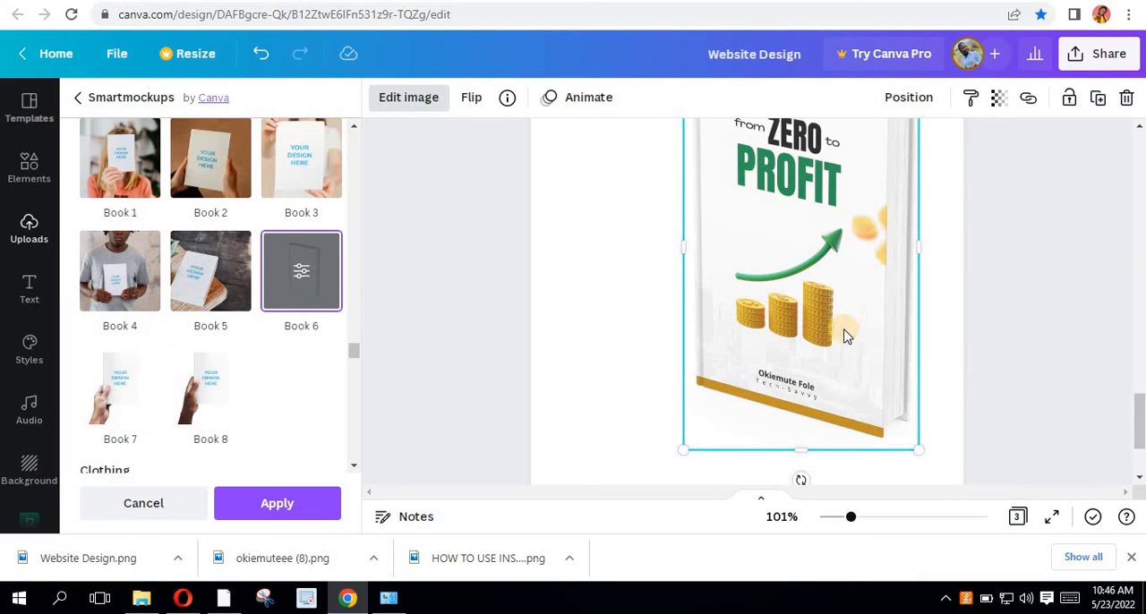
{"action": "scroll", "coordinate": [851, 333], "scroll_direction": "down", "scroll_amount": 2}
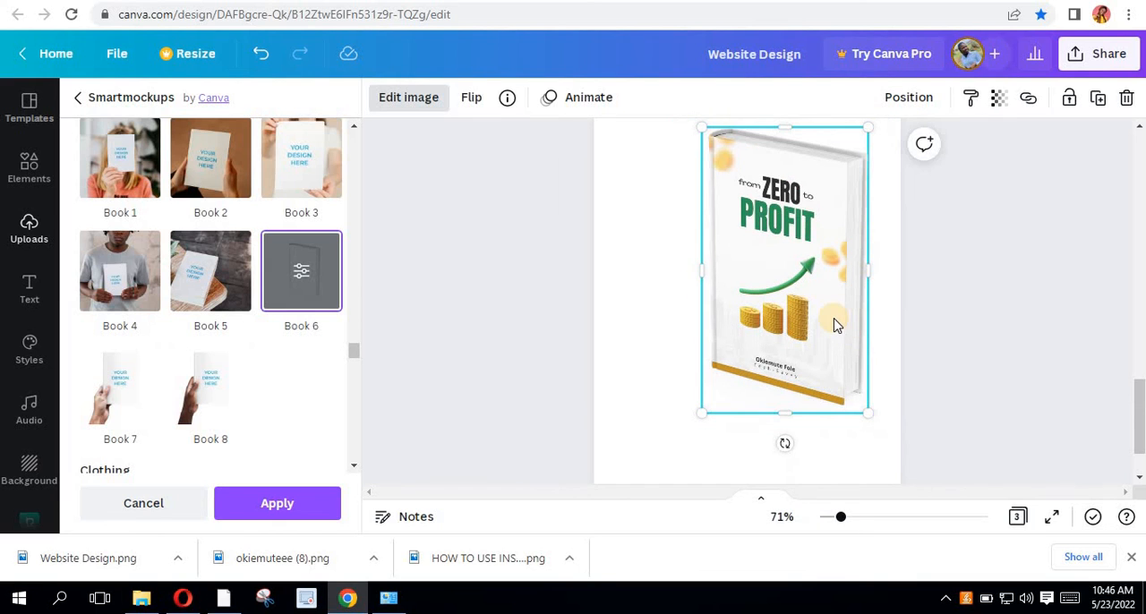
{"action": "left_click_drag", "start_coordinate": [813, 304], "coordinate": [791, 295]}
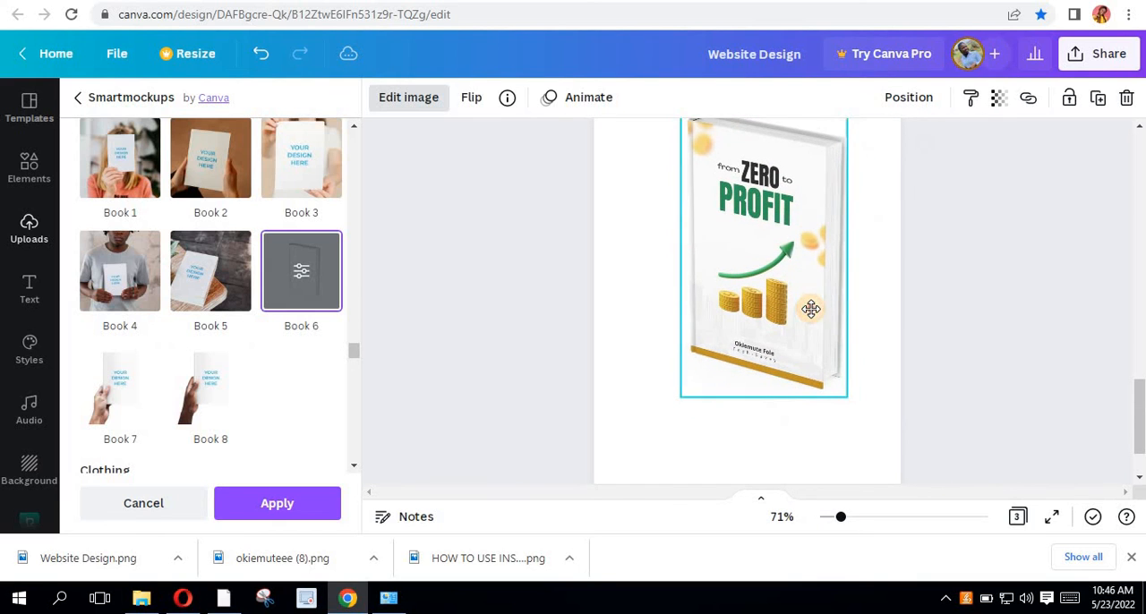
{"action": "left_click", "coordinate": [273, 506]}
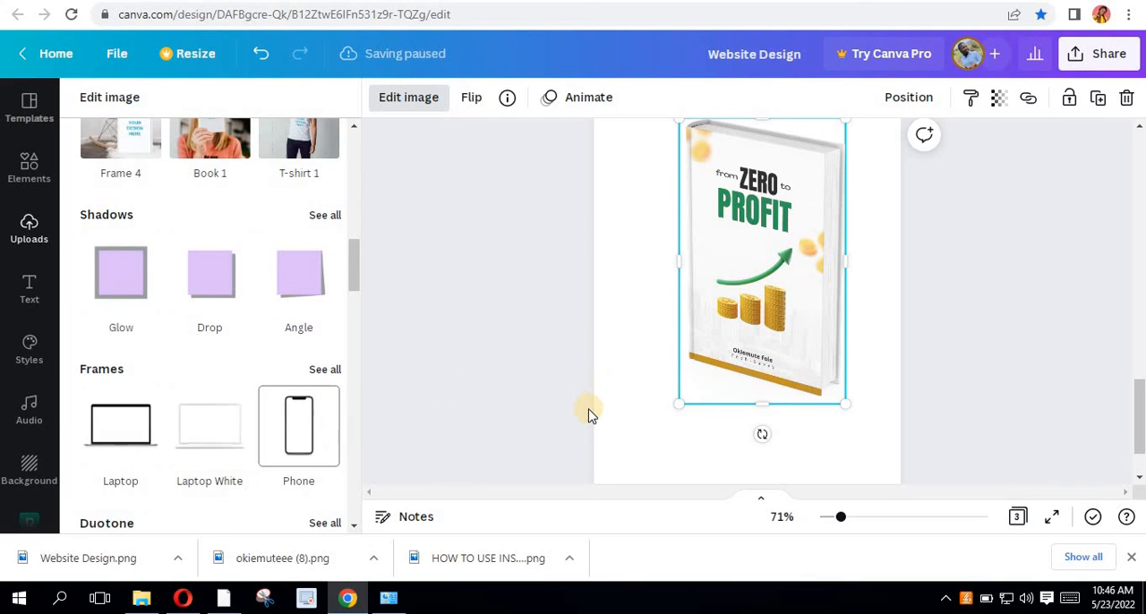
- Centre the standing book mockup horizontally on the third page and check it up close
{"action": "mouse_move", "coordinate": [788, 281]}
{"action": "left_mouse_down"}
{"action": "mouse_move", "coordinate": [767, 311]}
{"action": "mouse_move", "coordinate": [787, 301]}
{"action": "left_mouse_up"}
{"action": "scroll", "coordinate": [729, 325], "scroll_direction": "up", "scroll_amount": 2}
{"action": "scroll", "coordinate": [734, 340], "scroll_direction": "down", "scroll_amount": 2}
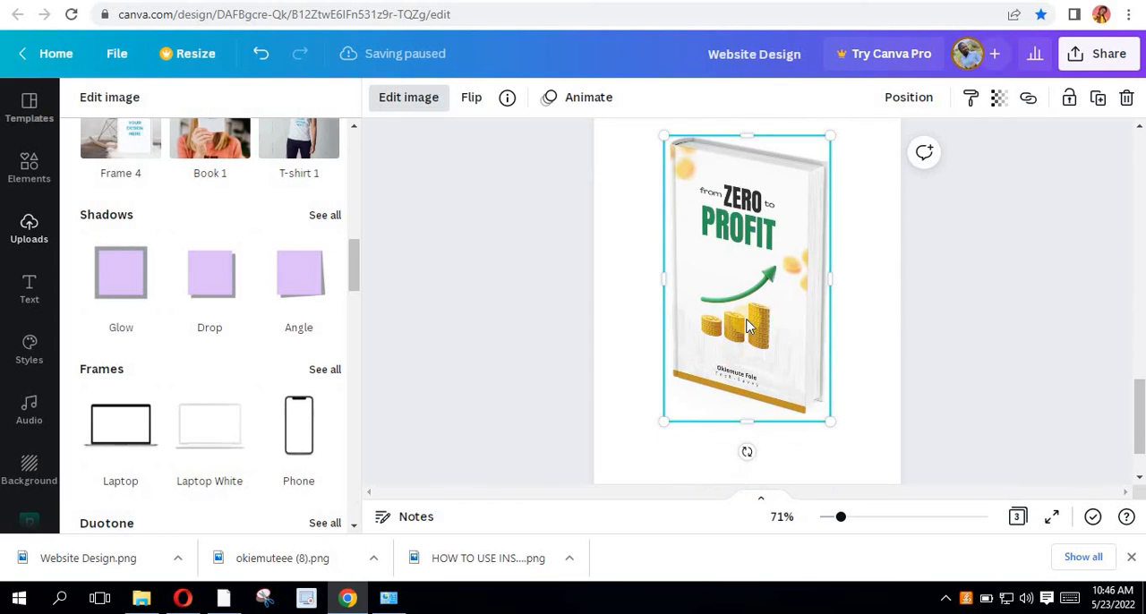